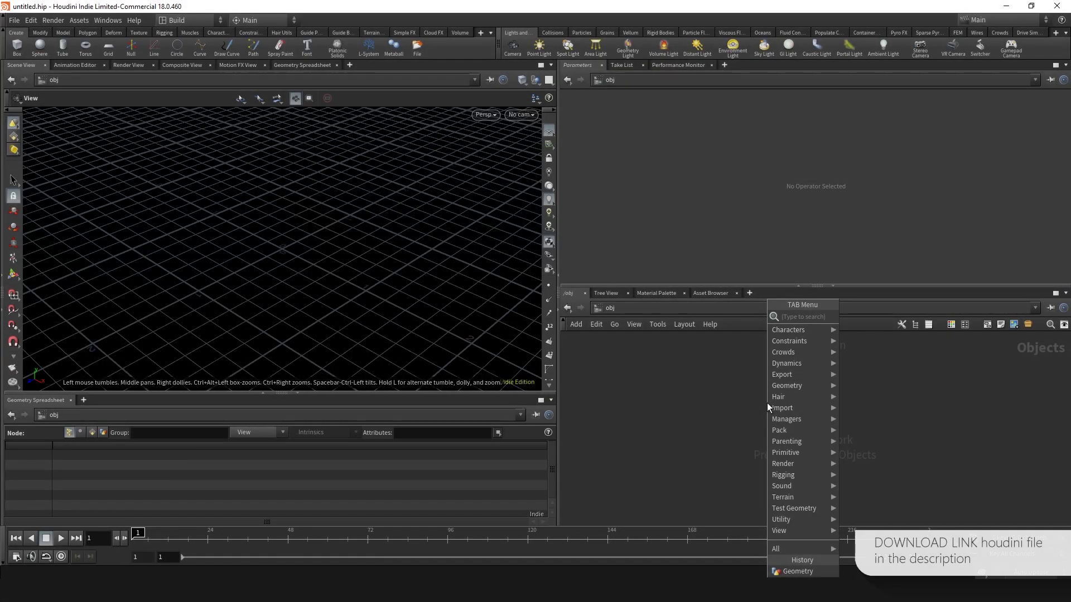
Create a geo1 Geometry node at the object level
{"action": "type", "text": "geo"}
{"action": "key", "text": "Return"}
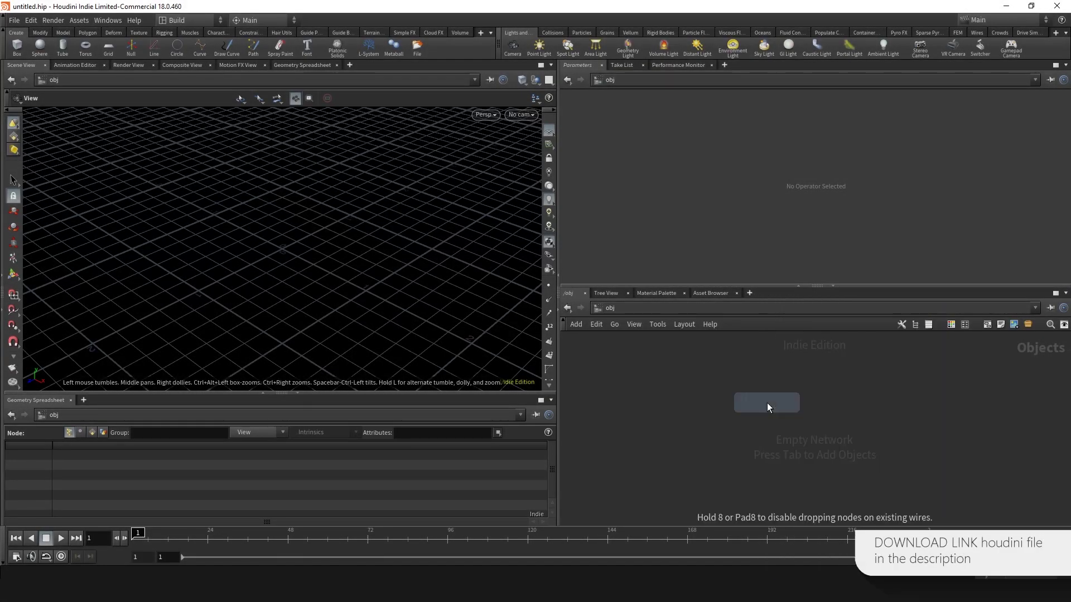
{"action": "left_click", "coordinate": [767, 403]}
Inside geo1, add a grid1 Grid node and frame the viewport on it
{"action": "key", "text": "i"}
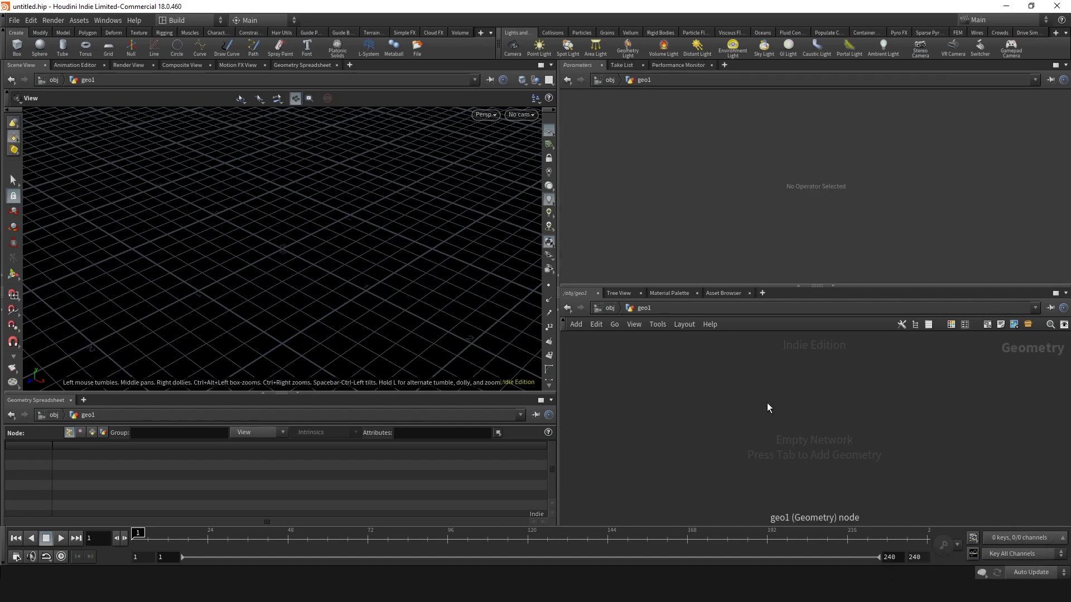
{"action": "key", "text": "Tab"}
{"action": "type", "text": "box"}
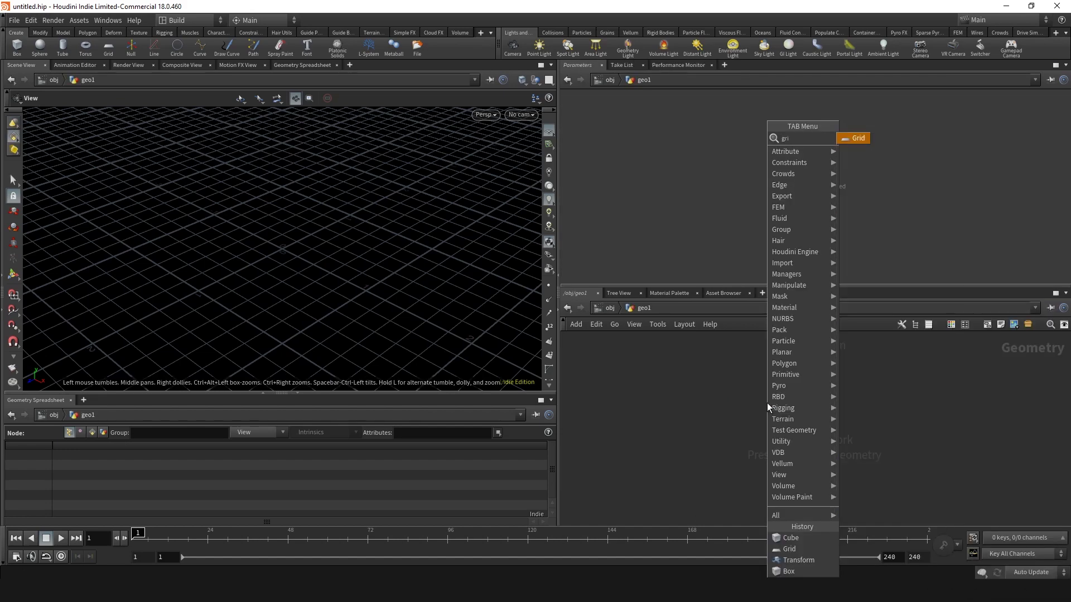
{"action": "key", "text": "Return"}
{"action": "left_click", "coordinate": [906, 395]}
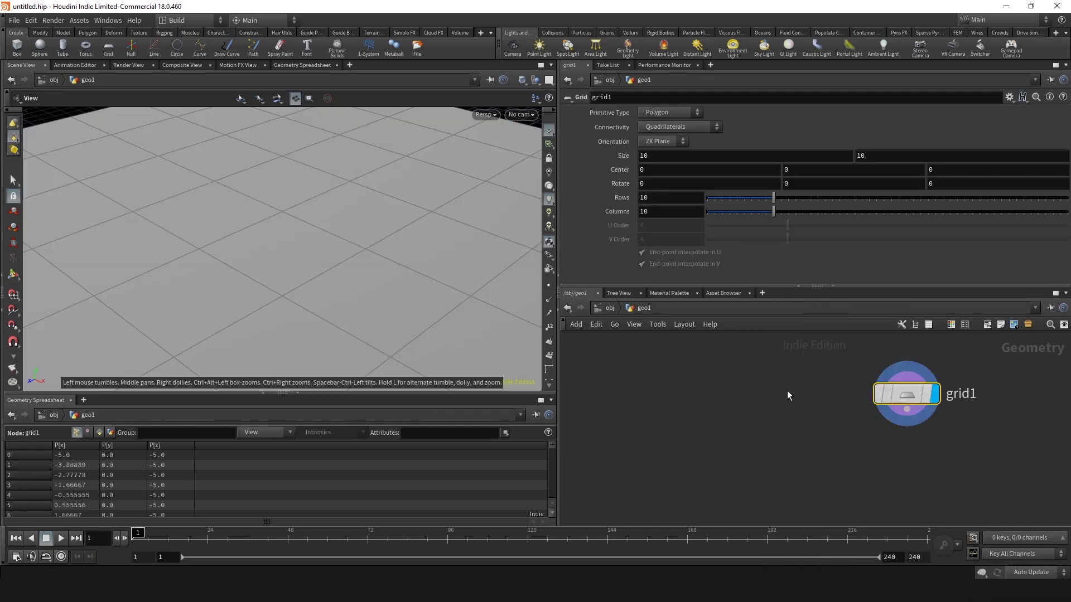
{"action": "key", "text": "g"}
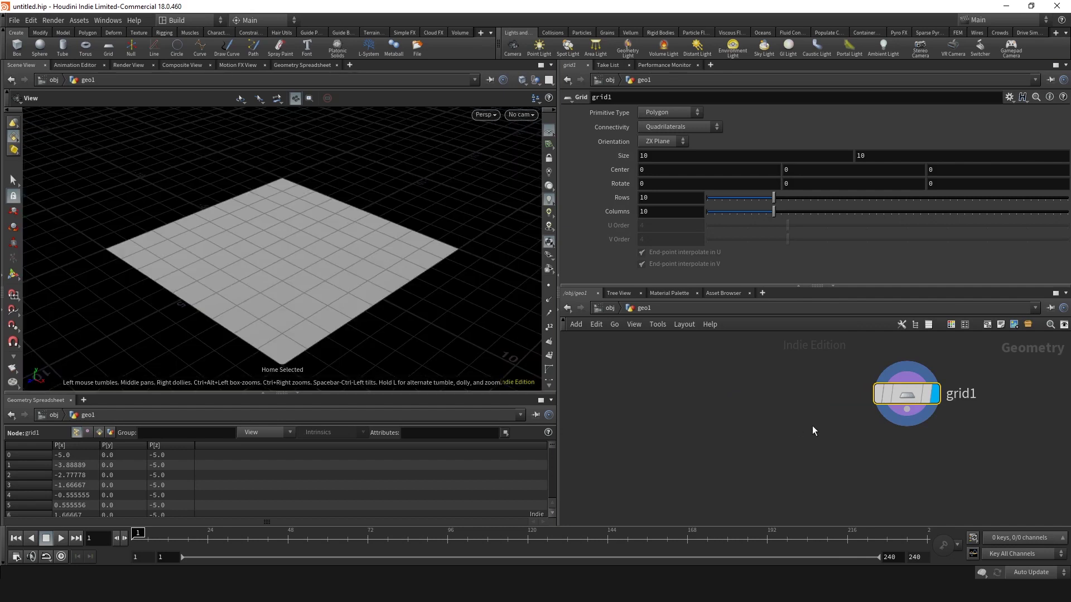
Add an unconnected box1 node beside the grid, then select grid1
{"action": "key", "text": "Tab"}
{"action": "type", "text": "cu"}
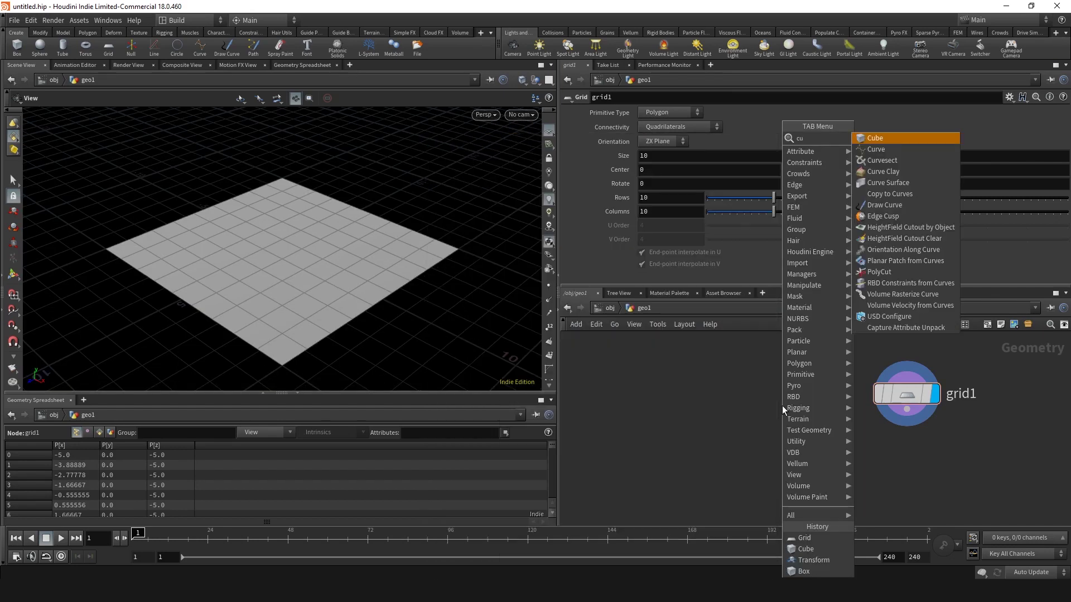
{"action": "key", "text": "Return"}
{"action": "left_click", "coordinate": [781, 397]}
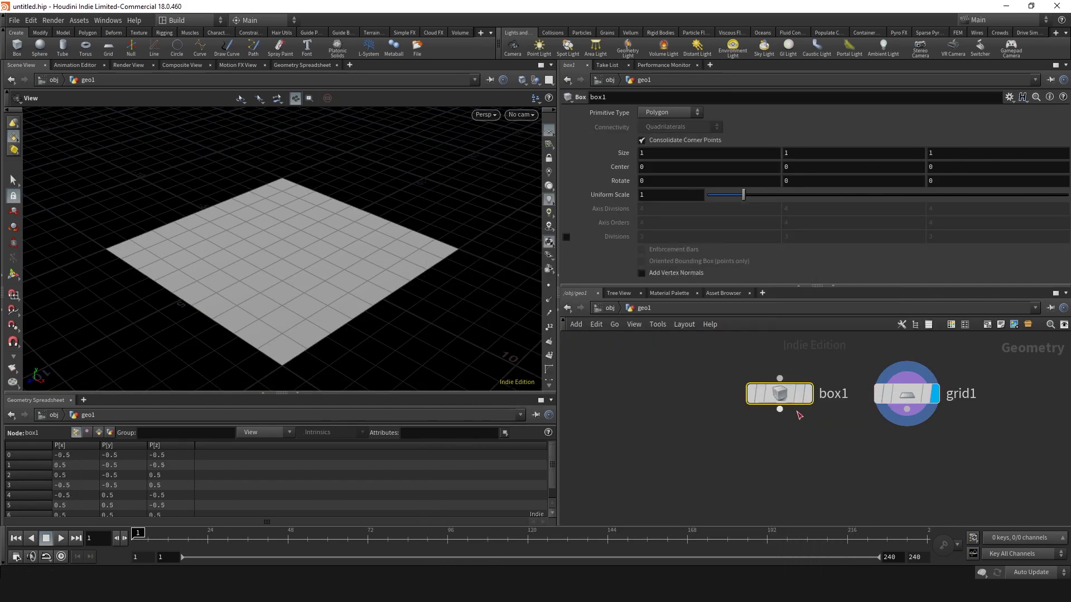
{"action": "left_click", "coordinate": [907, 394]}
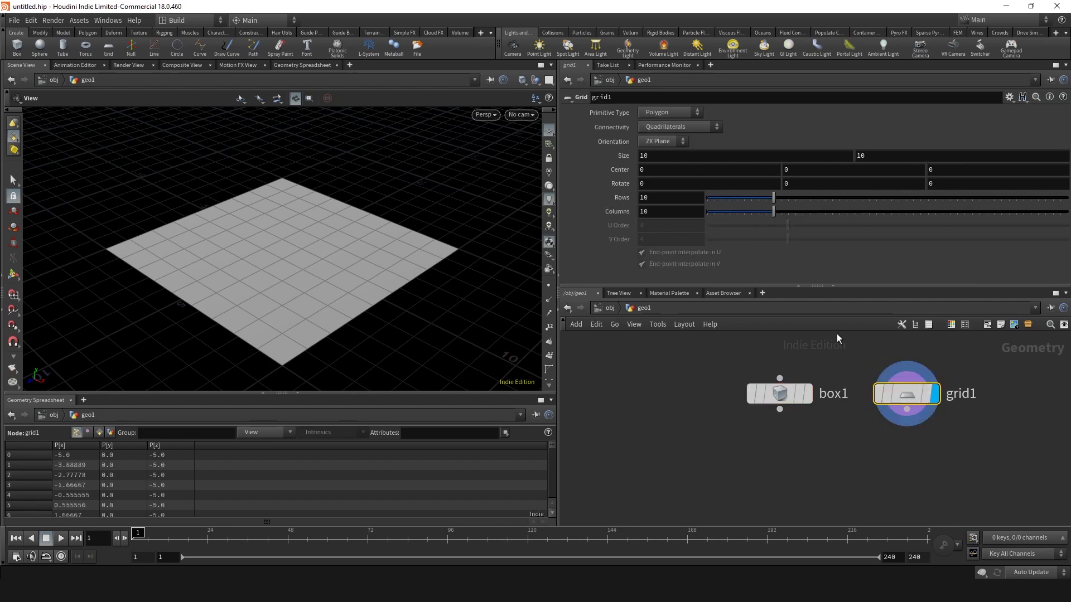
Set grid1's Size to 21 by 21, keeping 10 rows and columns
{"action": "middle_click_drag", "start_coordinate": [655, 155], "coordinate": [702, 202]}
{"action": "mouse_move", "coordinate": [773, 199]}
{"action": "left_mouse_down"}
{"action": "mouse_move", "coordinate": [732, 196]}
{"action": "mouse_move", "coordinate": [815, 194]}
{"action": "mouse_move", "coordinate": [775, 194]}
{"action": "left_mouse_up"}
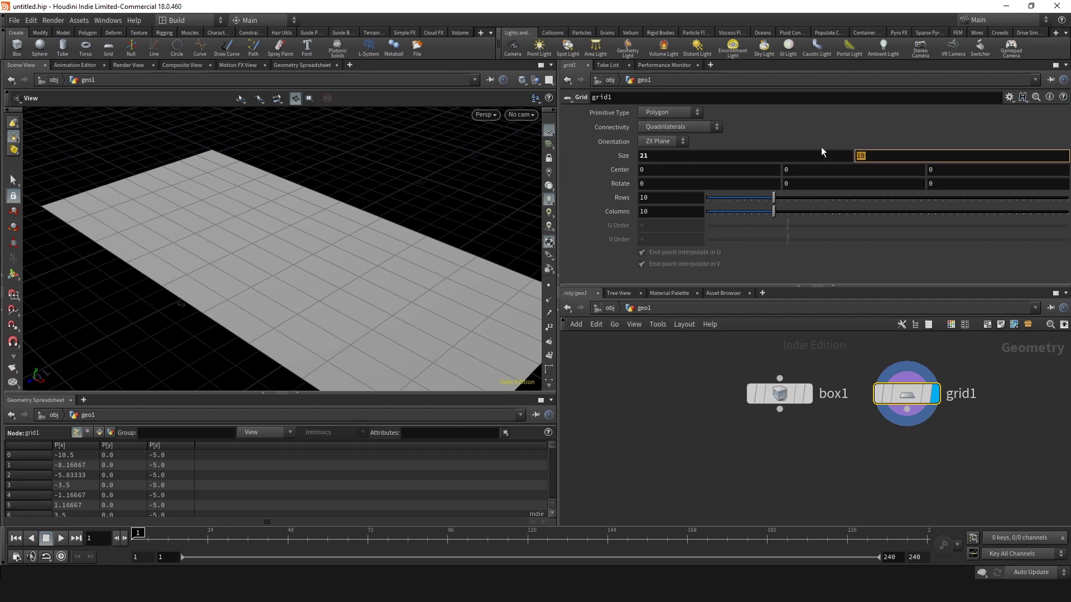
{"action": "type", "text": "21"}
{"action": "key", "text": "Return"}
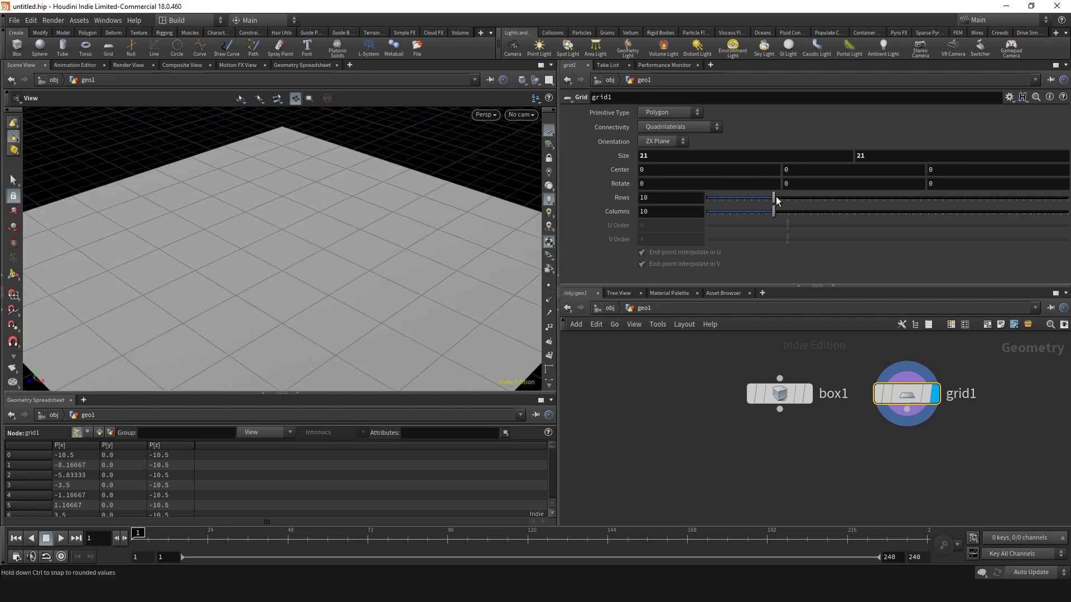
{"action": "left_click", "coordinate": [674, 157]}
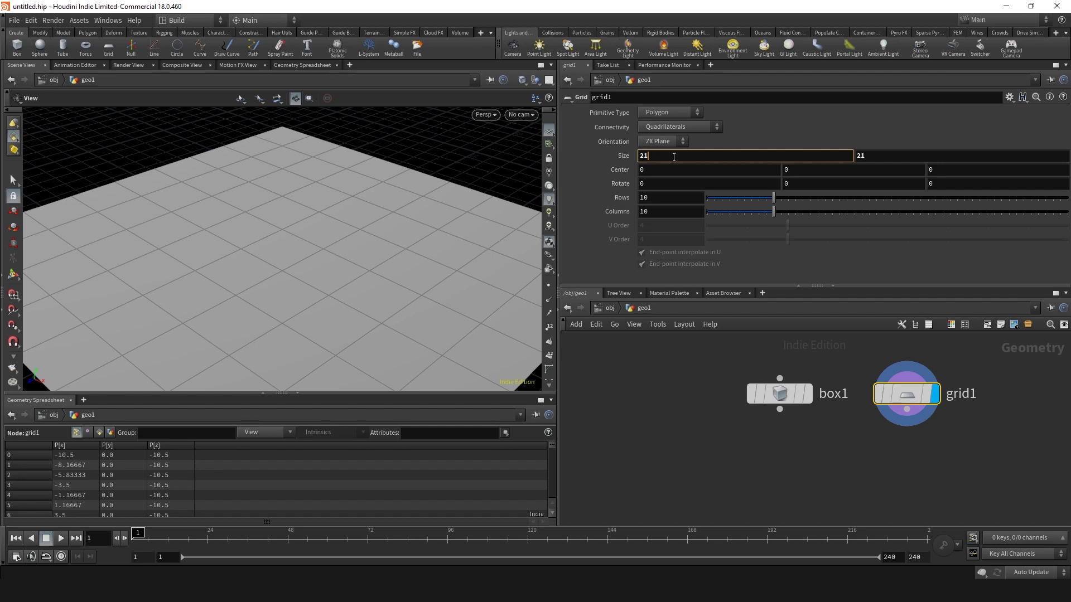
Link grid1's Size depth to its width and Columns to Rows with relative references
{"action": "right_click", "coordinate": [674, 157]}
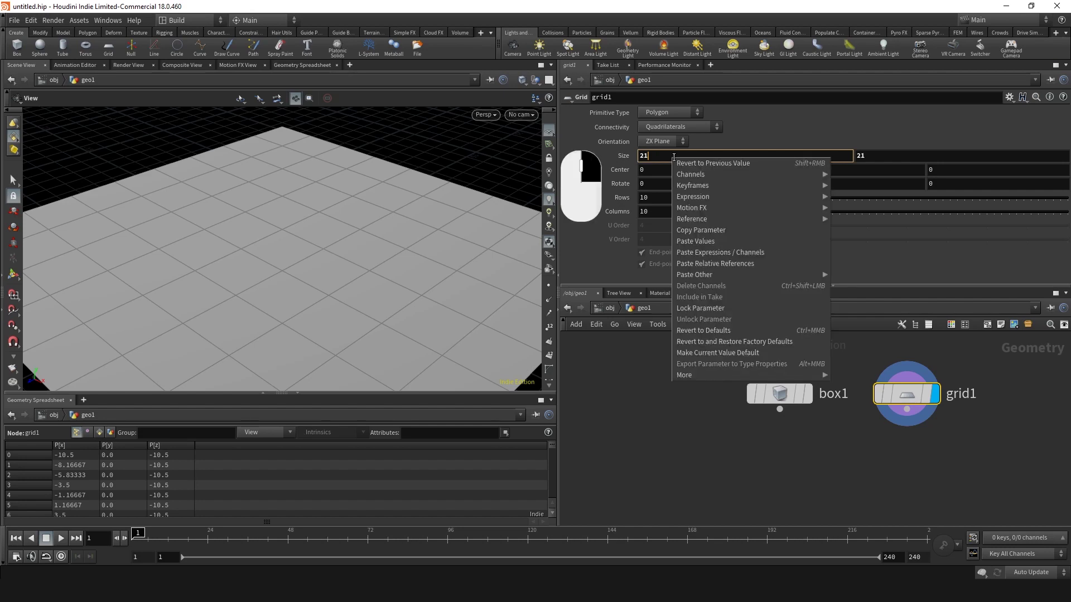
{"action": "left_click", "coordinate": [710, 234]}
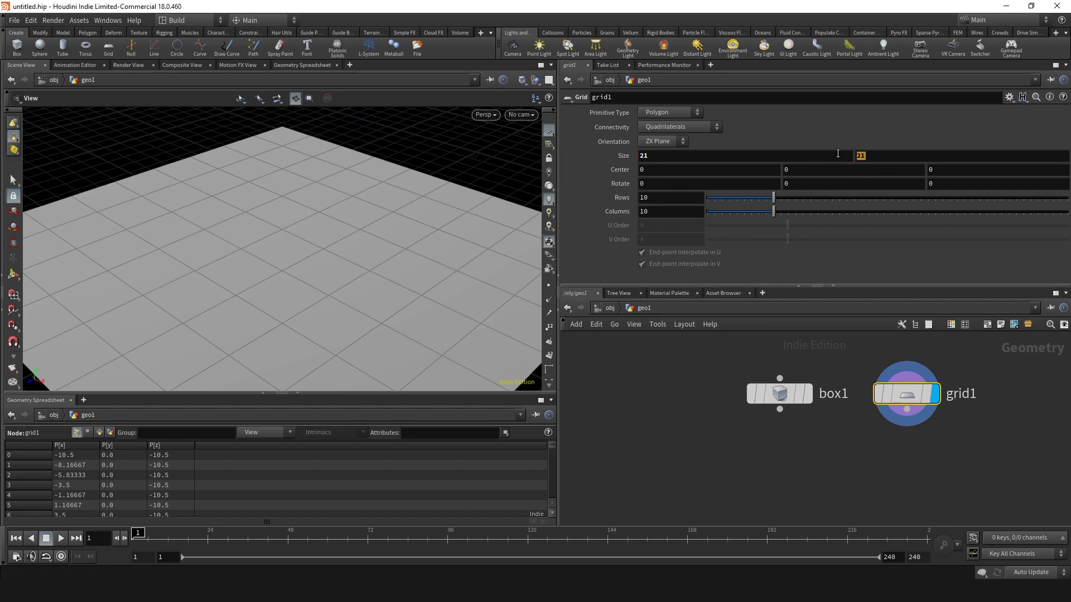
{"action": "right_click", "coordinate": [873, 157]}
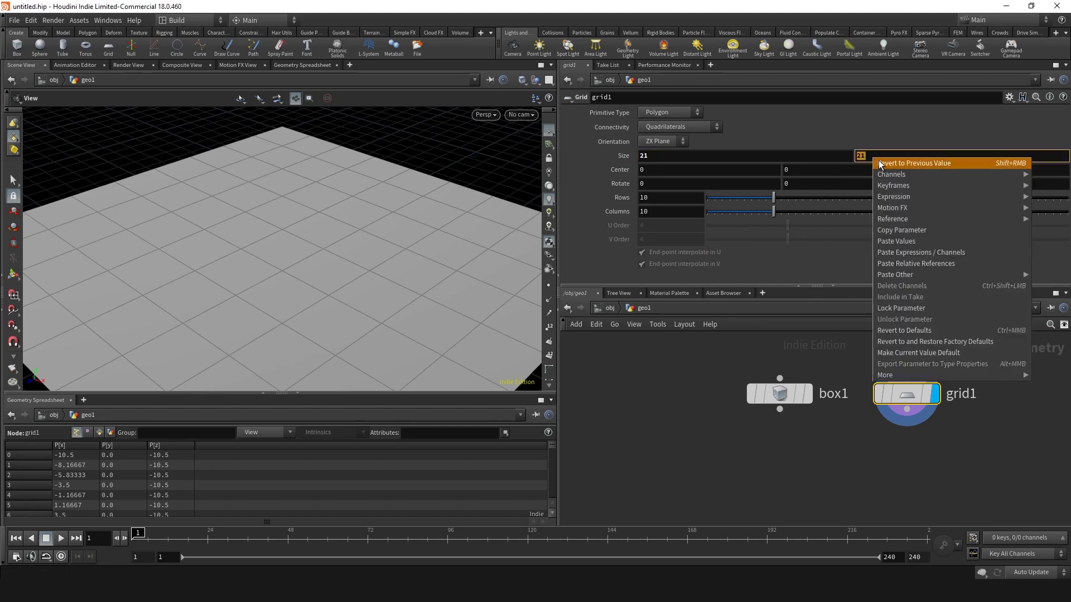
{"action": "left_click", "coordinate": [894, 263]}
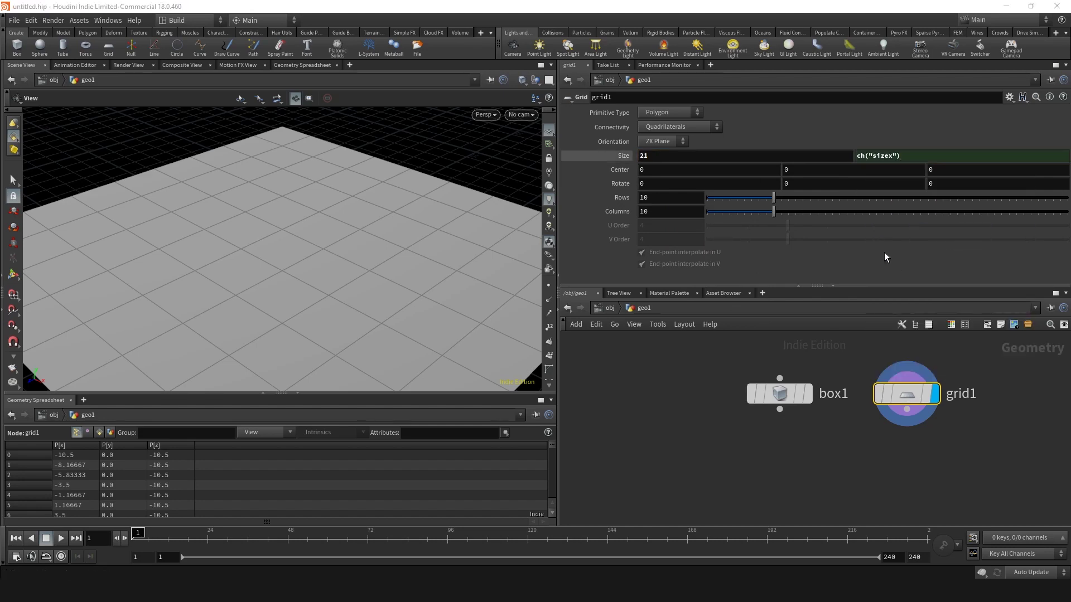
{"action": "left_click", "coordinate": [670, 198]}
{"action": "right_click", "coordinate": [670, 198]}
{"action": "left_click", "coordinate": [686, 276]}
{"action": "right_click", "coordinate": [671, 212]}
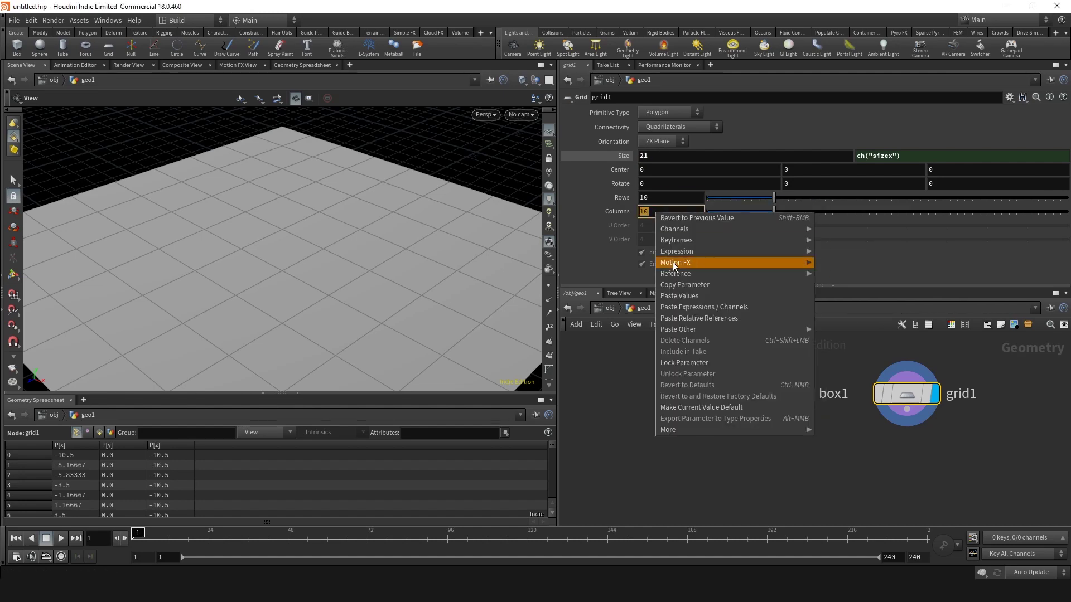
{"action": "left_click", "coordinate": [678, 317]}
Reduce the grid to size 19 with 7 rows and inspect the ch("sizex") expression
{"action": "scroll", "coordinate": [281, 249], "scroll_direction": "down", "scroll_amount": 3}
{"action": "middle_click_drag", "start_coordinate": [698, 155], "coordinate": [686, 132]}
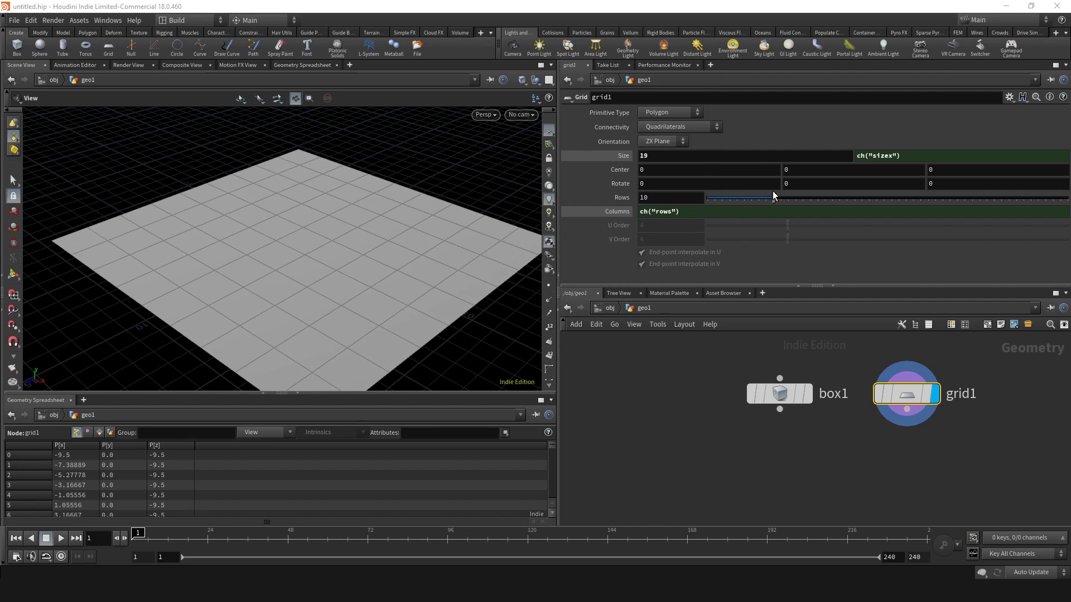
{"action": "mouse_move", "coordinate": [773, 198]}
{"action": "left_mouse_down"}
{"action": "mouse_move", "coordinate": [738, 198]}
{"action": "mouse_move", "coordinate": [783, 198]}
{"action": "mouse_move", "coordinate": [752, 197]}
{"action": "left_mouse_up"}
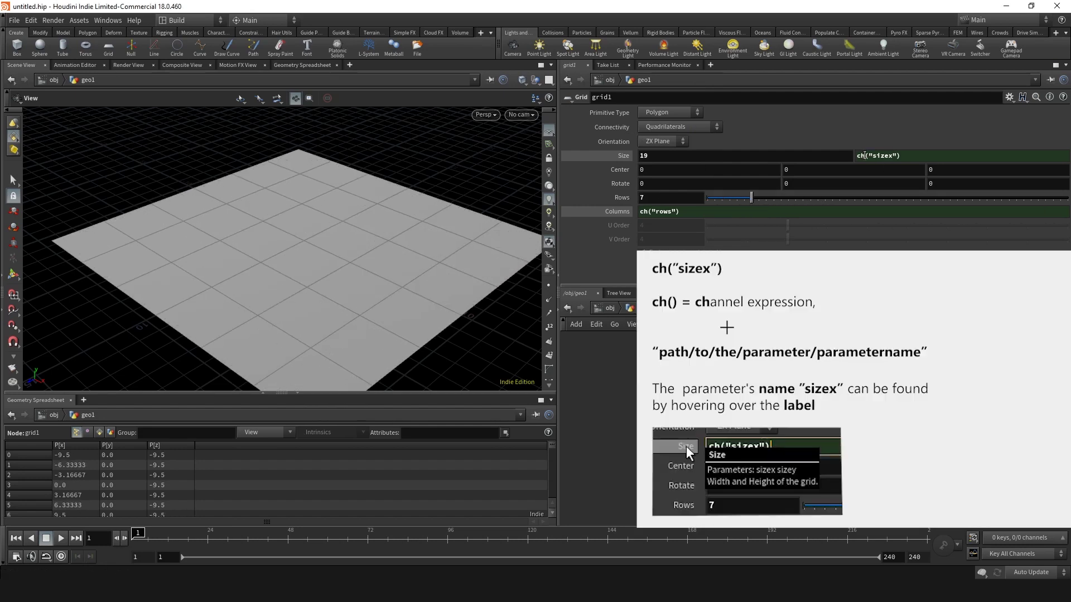
{"action": "left_click", "coordinate": [864, 155]}
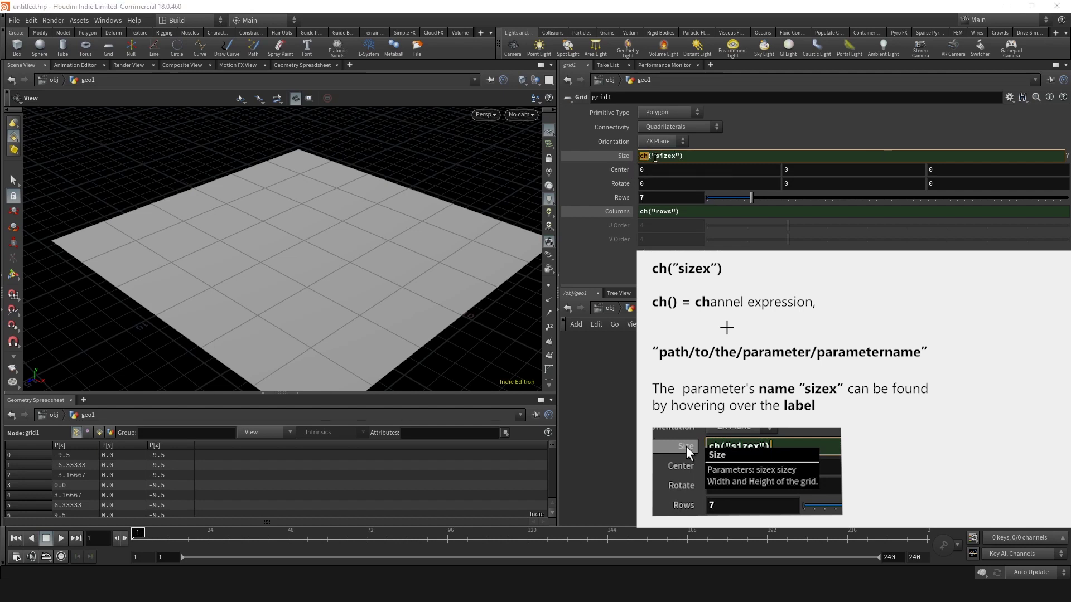
{"action": "left_click_drag", "start_coordinate": [654, 156], "coordinate": [673, 156]}
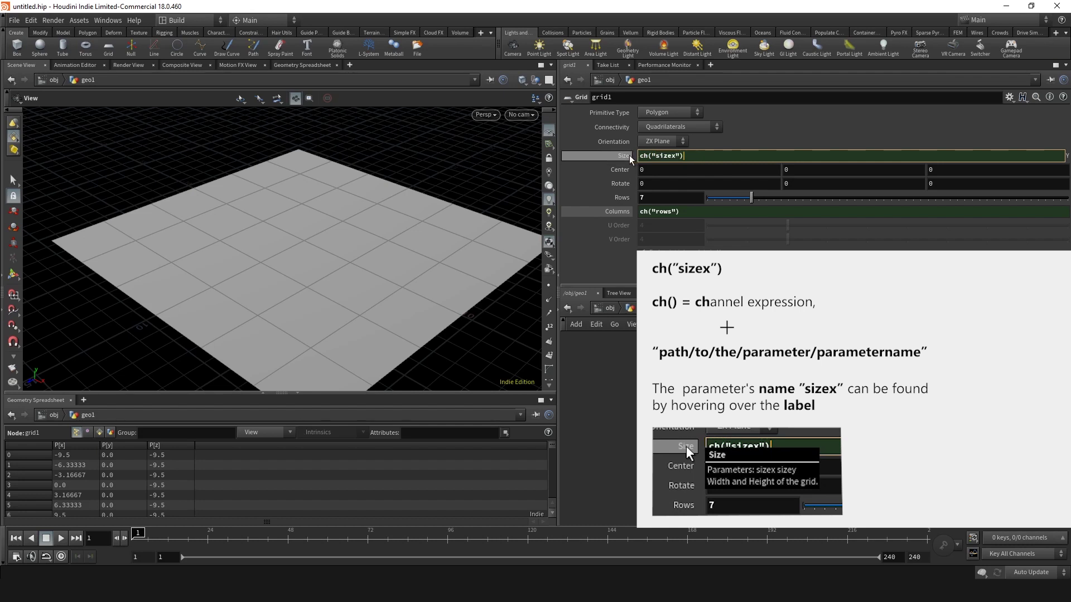
{"action": "mouse_move", "coordinate": [624, 160]}
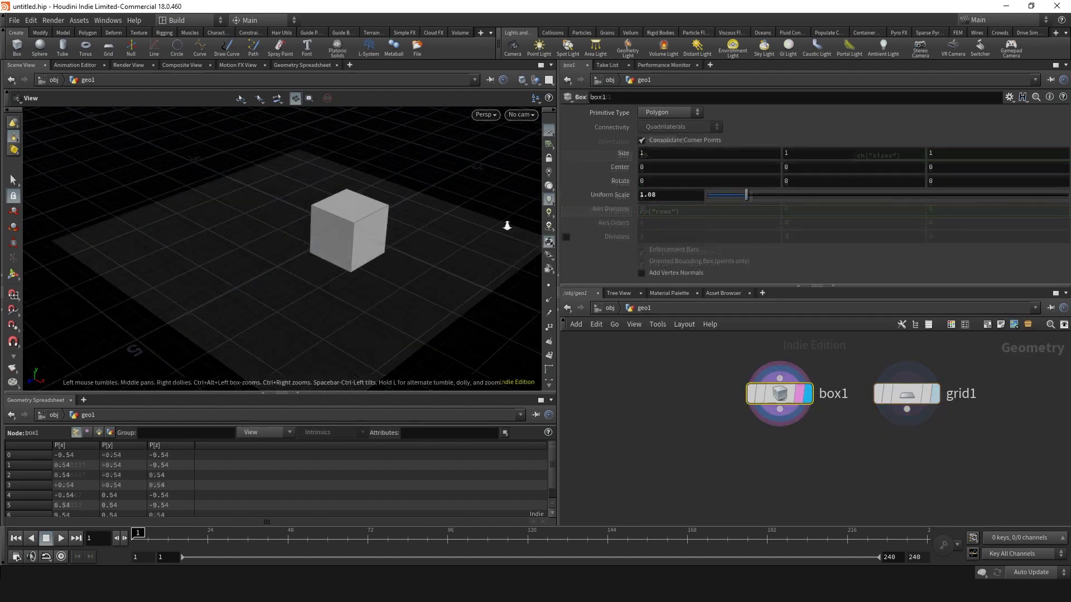
{"action": "left_click_drag", "start_coordinate": [507, 226], "coordinate": [426, 251]}
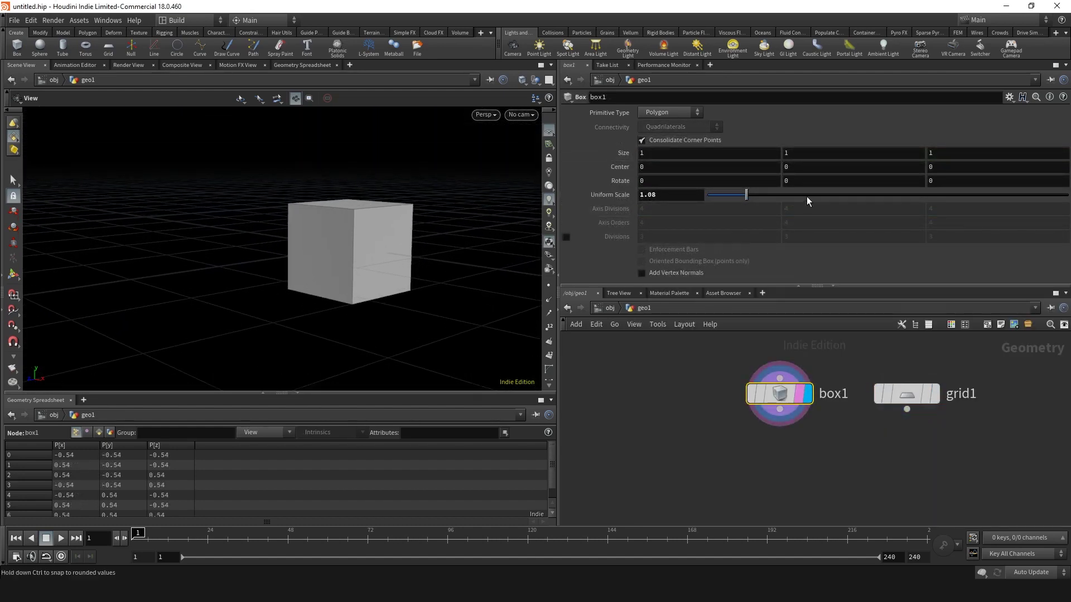
Drive box1's Center Y from its Uniform Scale, then shrink the cube to 0.56
{"action": "left_click_drag", "start_coordinate": [745, 194], "coordinate": [743, 195]}
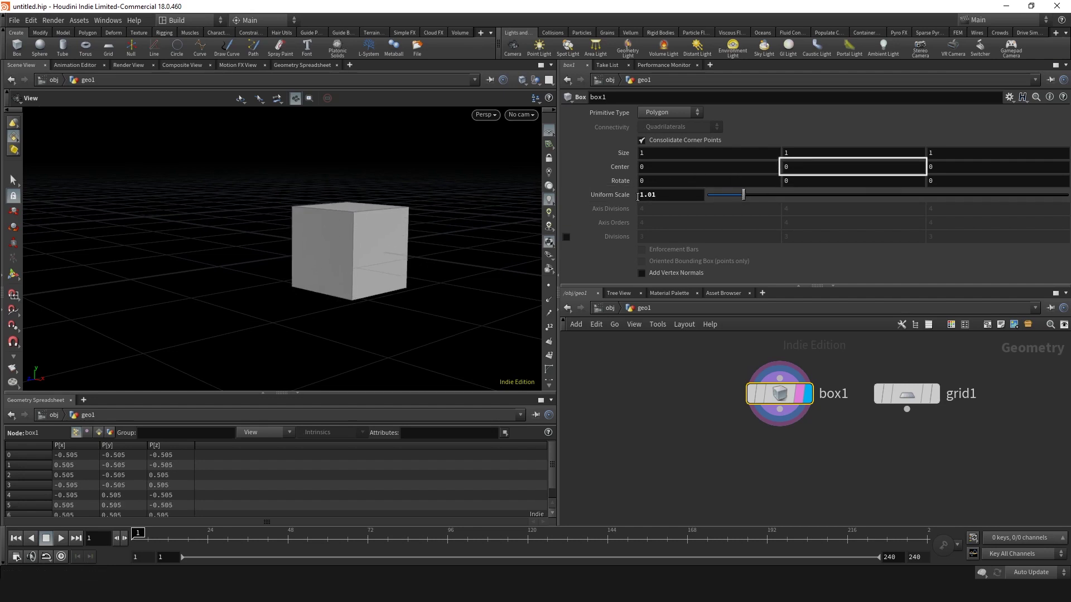
{"action": "right_click", "coordinate": [660, 197]}
{"action": "left_click", "coordinate": [748, 252]}
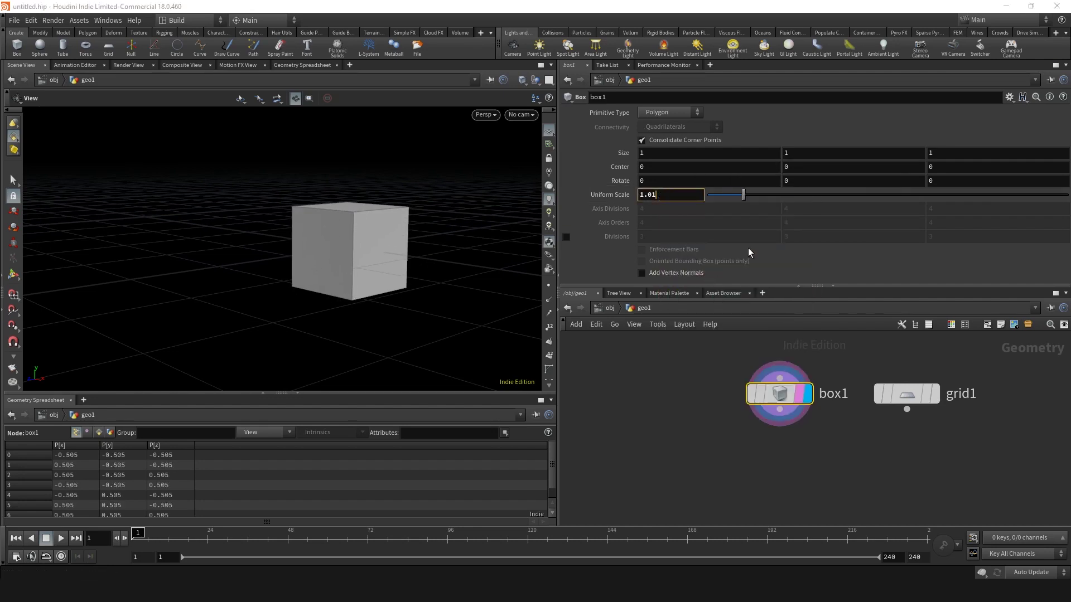
{"action": "right_click", "coordinate": [787, 166]}
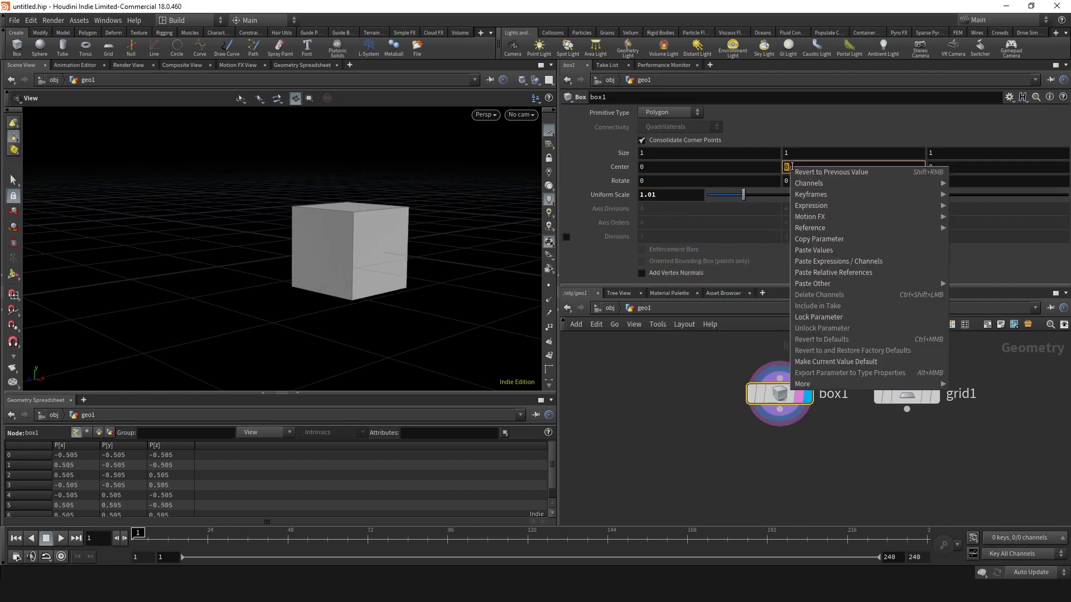
{"action": "left_click", "coordinate": [825, 271]}
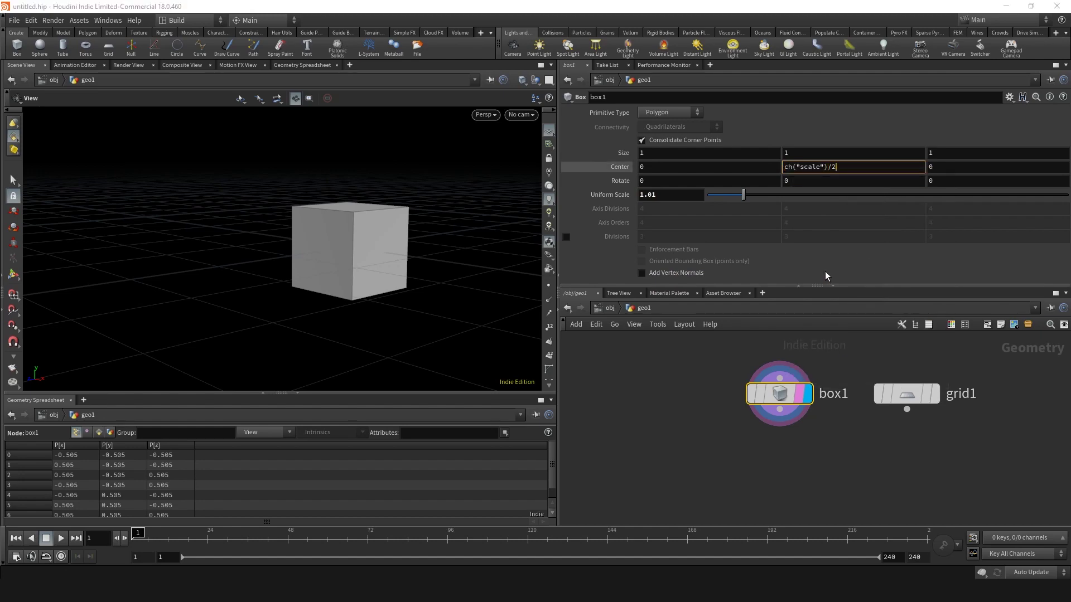
{"action": "left_click_drag", "start_coordinate": [502, 268], "coordinate": [346, 256]}
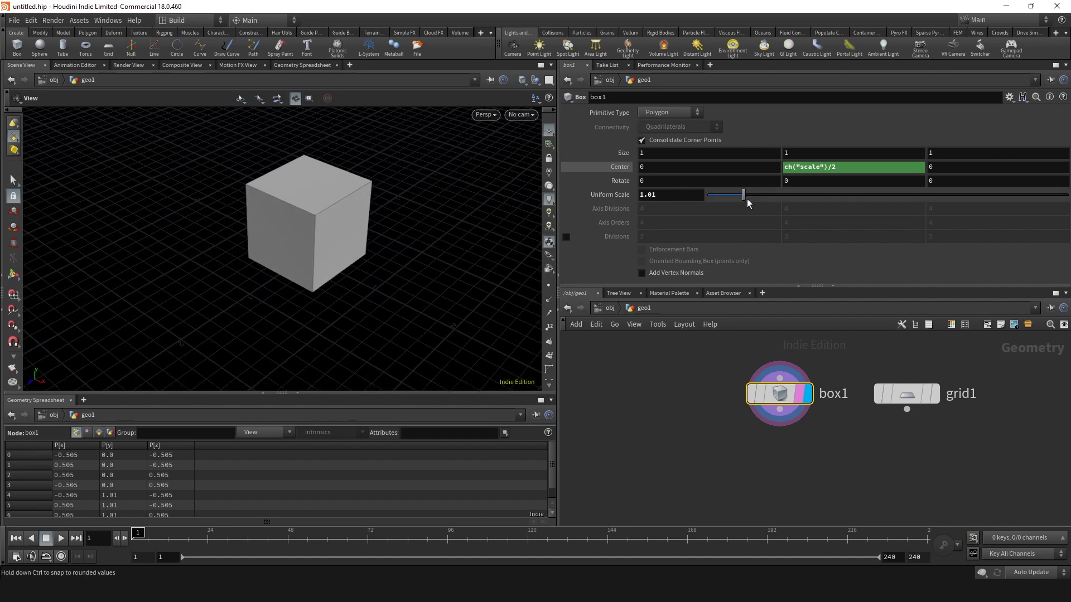
{"action": "mouse_move", "coordinate": [744, 194]}
{"action": "left_mouse_down"}
{"action": "mouse_move", "coordinate": [715, 194]}
{"action": "mouse_move", "coordinate": [727, 194]}
{"action": "left_mouse_up"}
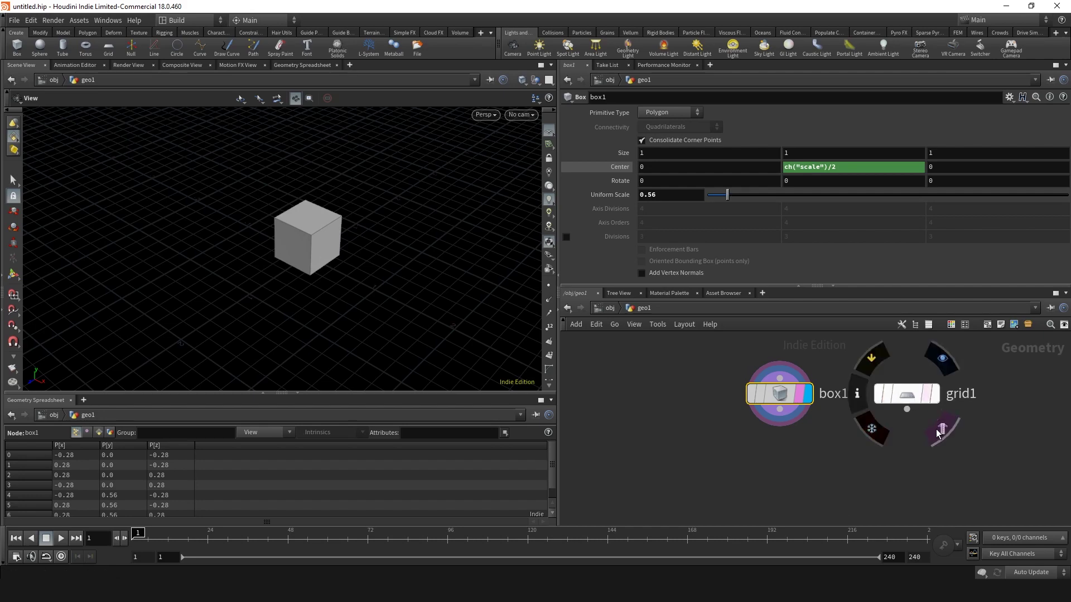
Template the grid and reference grid1's Size in box1's Uniform Scale, followed by a divide
{"action": "left_click", "coordinate": [939, 430]}
{"action": "left_click_drag", "start_coordinate": [384, 292], "coordinate": [203, 287]}
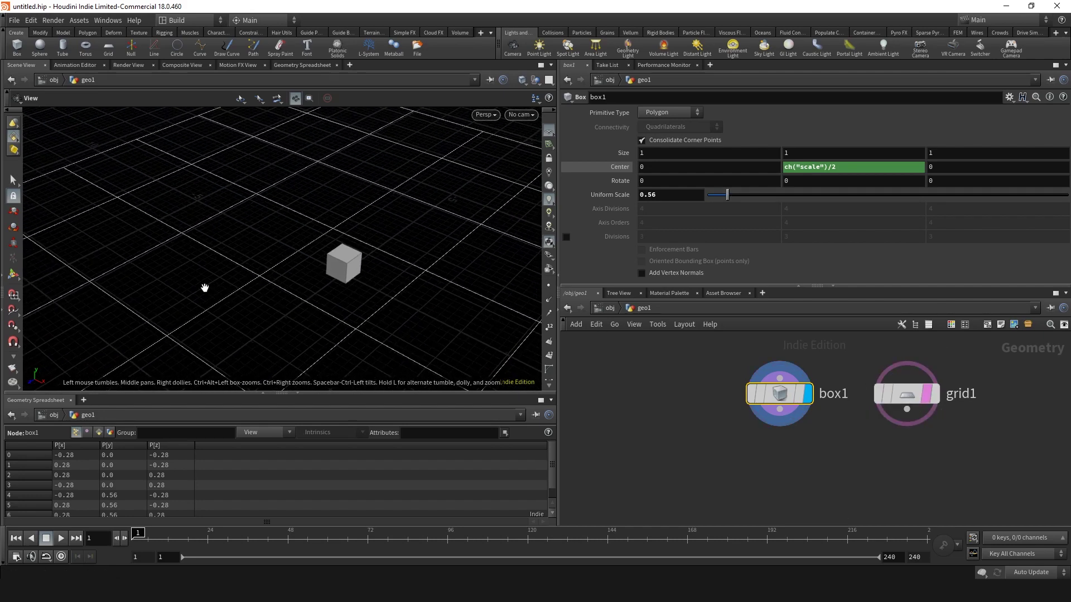
{"action": "left_click_drag", "start_coordinate": [730, 194], "coordinate": [778, 194]}
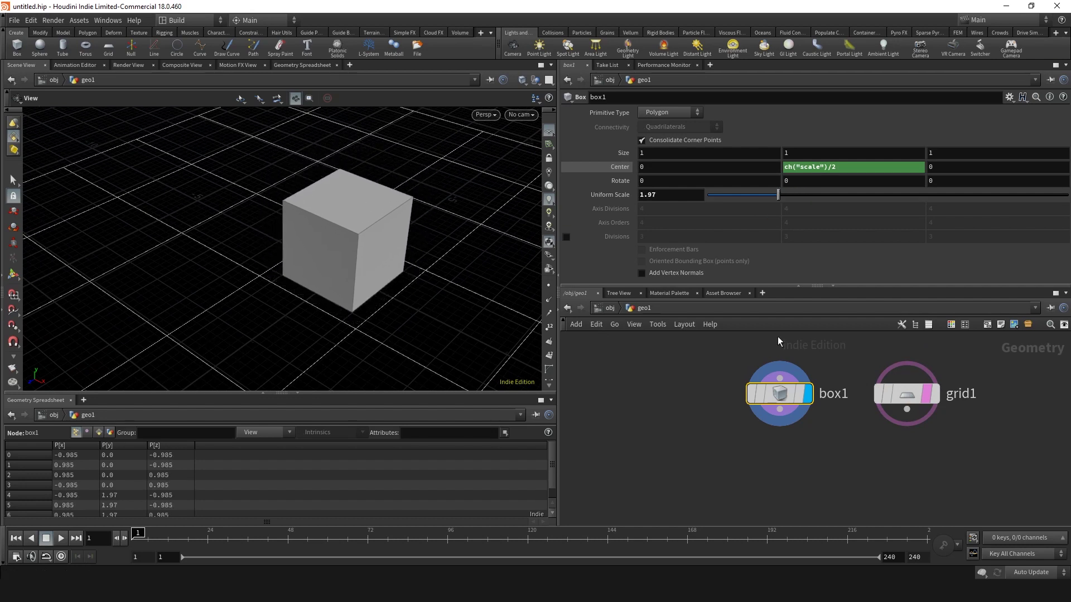
{"action": "left_click", "coordinate": [908, 396]}
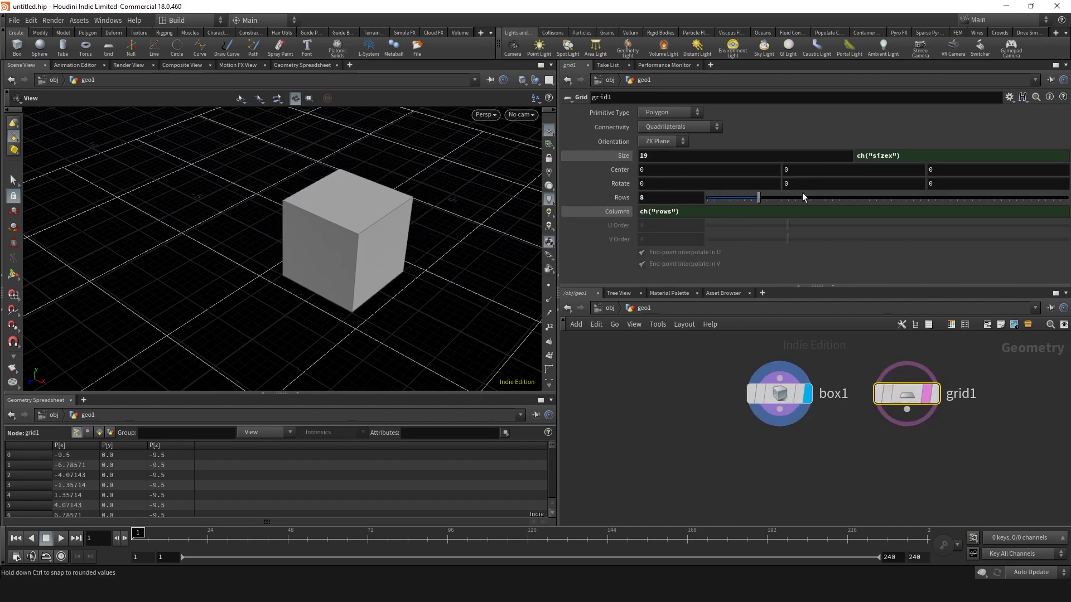
{"action": "right_click", "coordinate": [659, 155]}
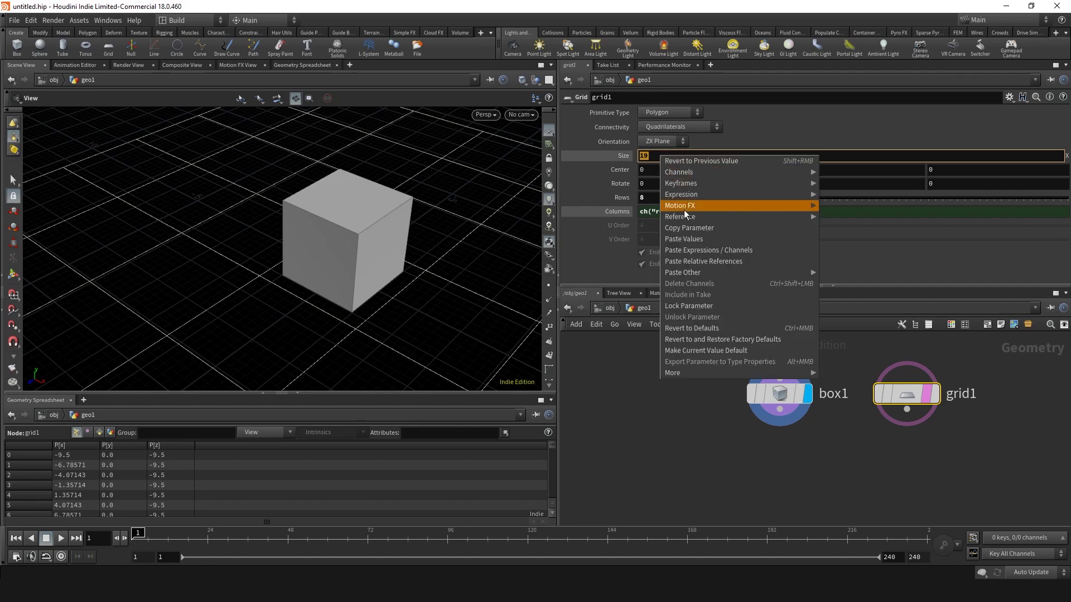
{"action": "left_click", "coordinate": [686, 229]}
{"action": "left_click", "coordinate": [781, 400]}
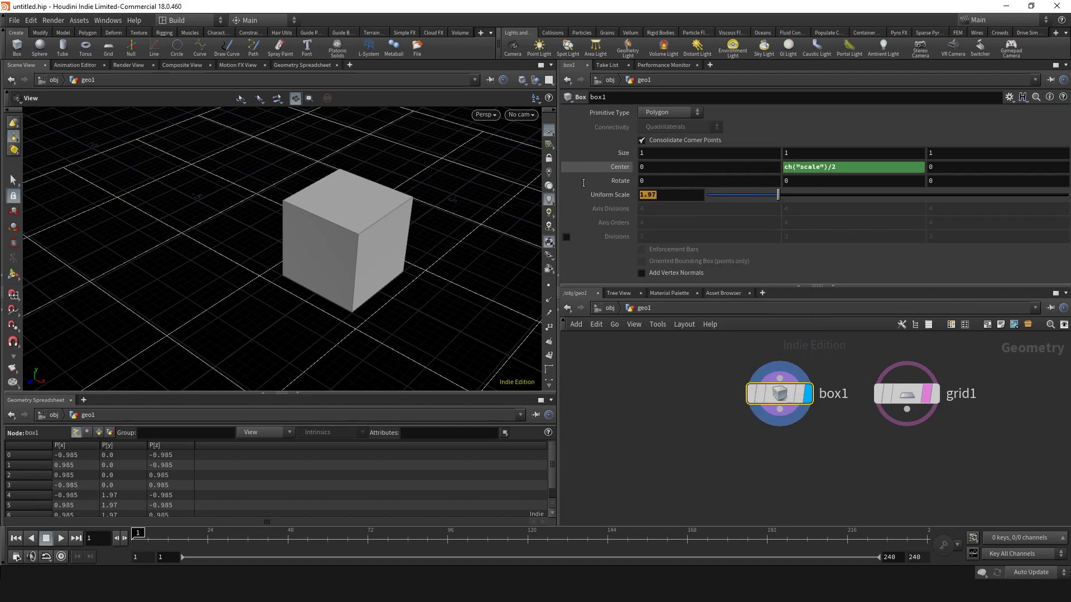
{"action": "right_click", "coordinate": [673, 192]}
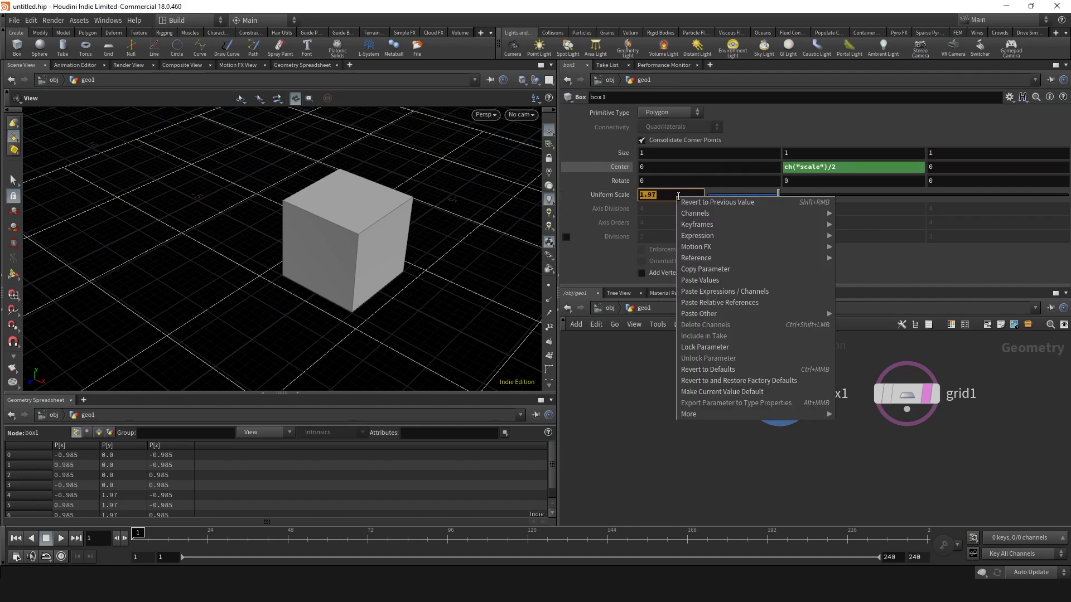
{"action": "left_click", "coordinate": [715, 302]}
{"action": "type", "text": "/grid1/sizex\")/"}
Complete Uniform Scale as ch("../grid1/sizex")/(ch("../grid1/rows")-1)
{"action": "left_click", "coordinate": [902, 393]}
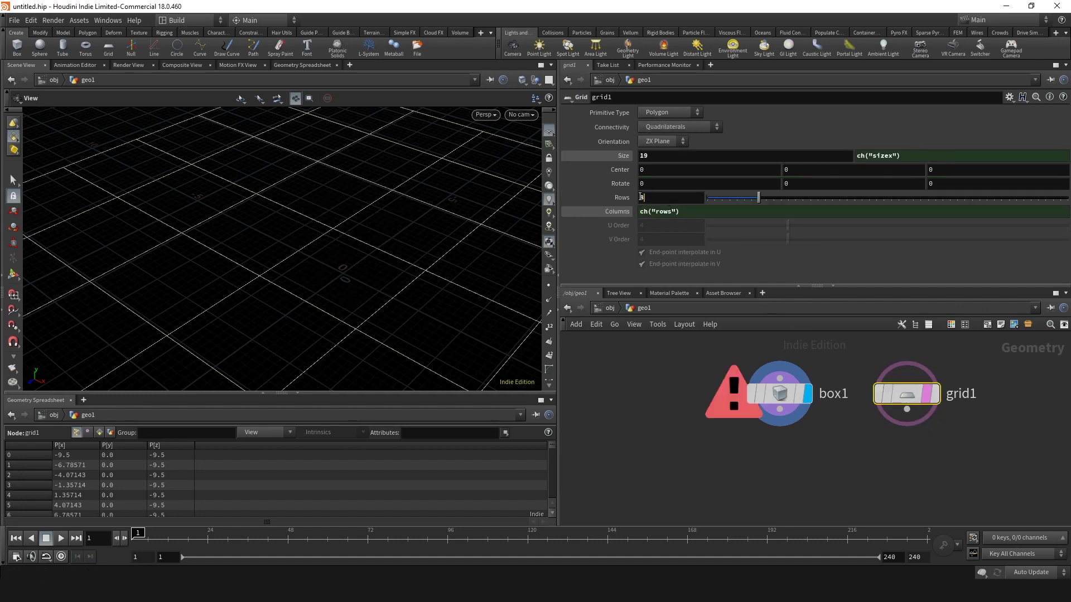
{"action": "right_click", "coordinate": [641, 197]}
{"action": "left_click", "coordinate": [719, 227]}
{"action": "left_click", "coordinate": [779, 399]}
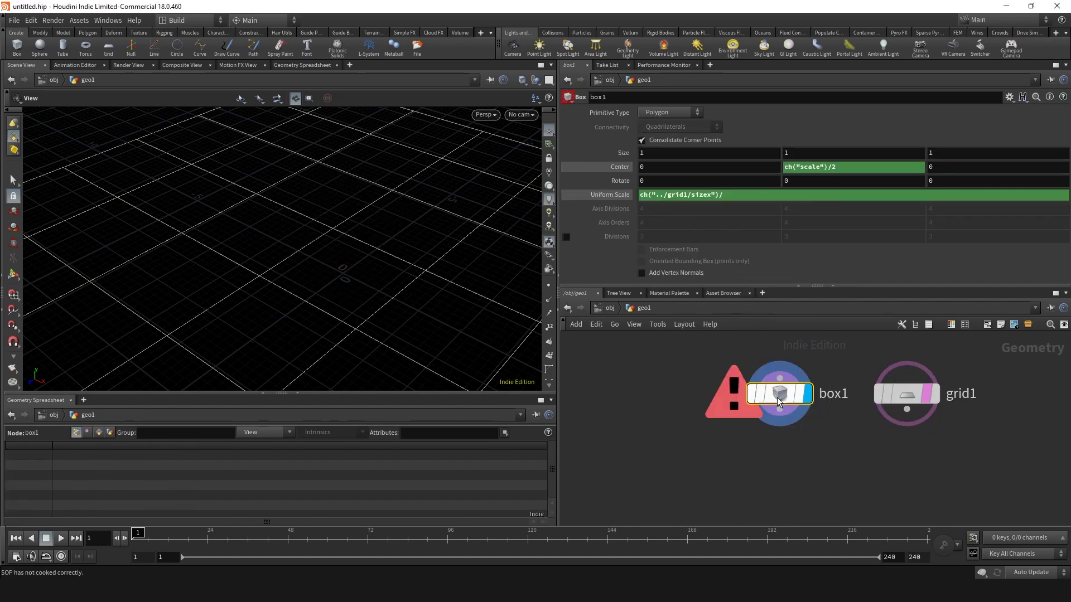
{"action": "right_click", "coordinate": [742, 200]}
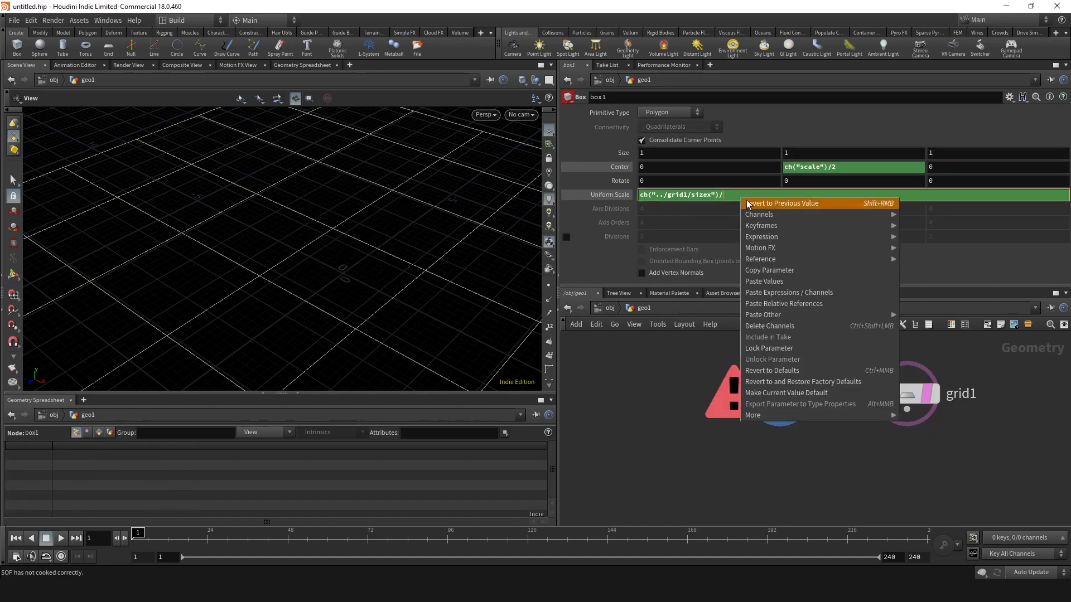
{"action": "left_click", "coordinate": [794, 303]}
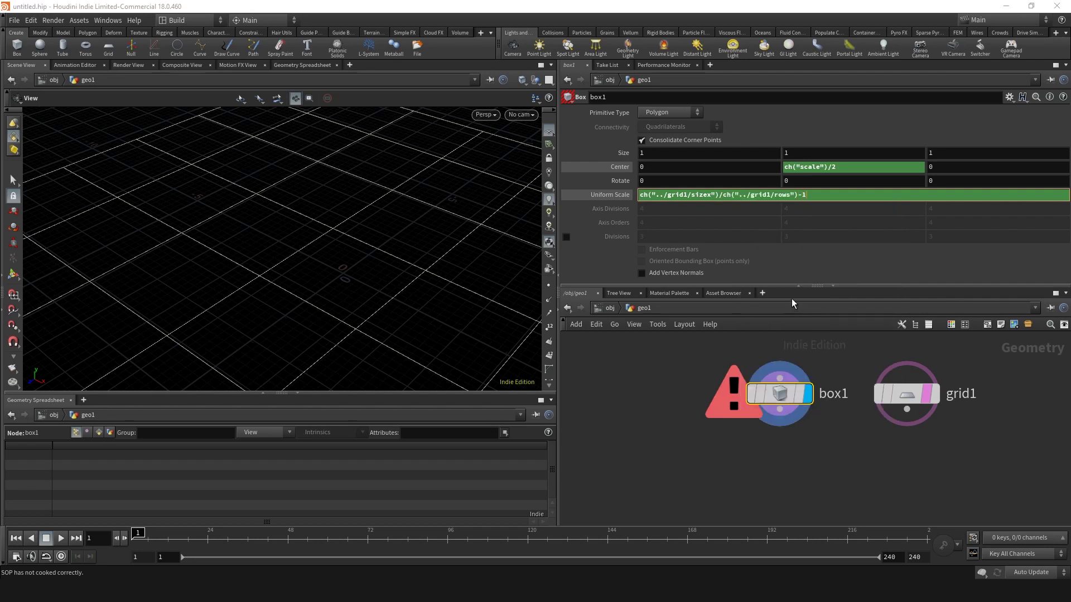
{"action": "type", "text": "-1"}
{"action": "key", "text": "Return"}
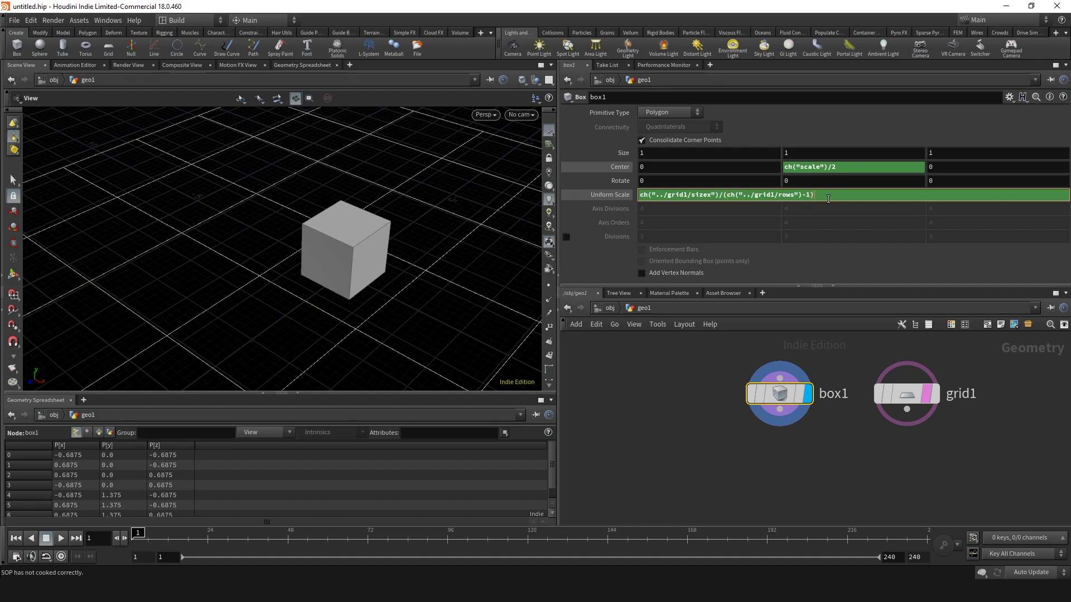
{"action": "key", "text": "Return"}
Resize grid1 to 10.937 and add an Extract Centroid node beneath it
{"action": "left_click", "coordinate": [906, 393]}
{"action": "middle_click_drag", "start_coordinate": [687, 156], "coordinate": [34, 183]}
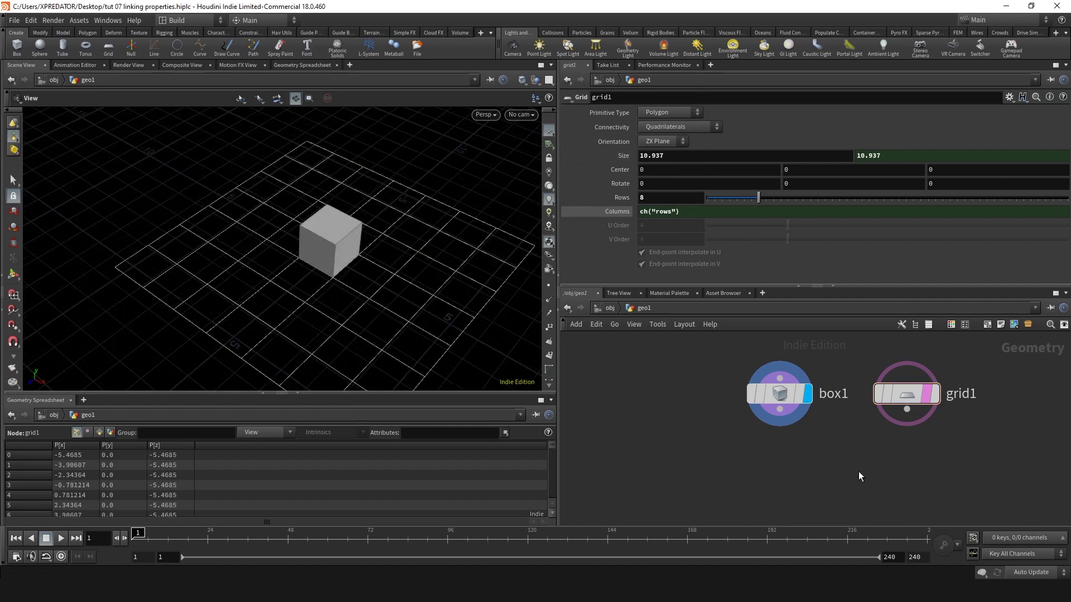
{"action": "middle_click_drag", "start_coordinate": [859, 476], "coordinate": [798, 454]}
{"action": "key", "text": "Tab"}
{"action": "mouse_move", "coordinate": [798, 454]}
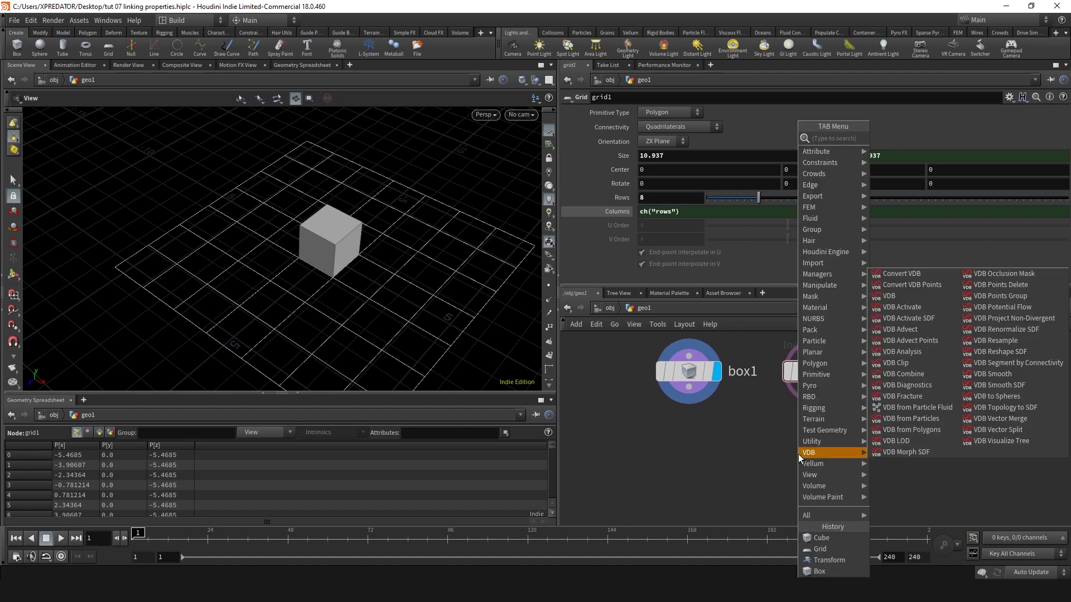
{"action": "type", "text": "extract"}
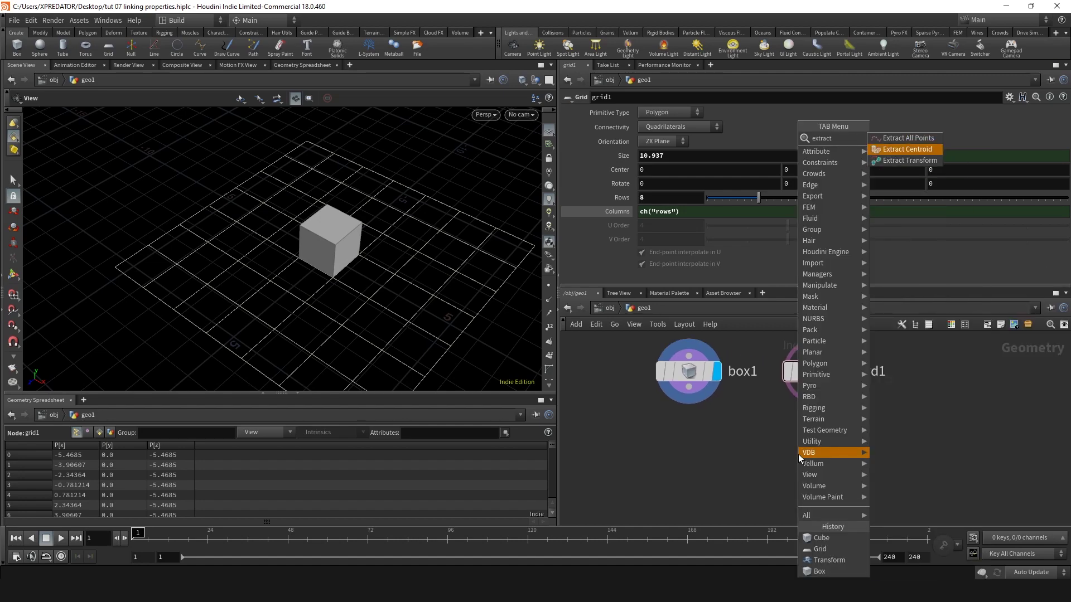
{"action": "key", "text": "Return"}
{"action": "left_click", "coordinate": [814, 456]}
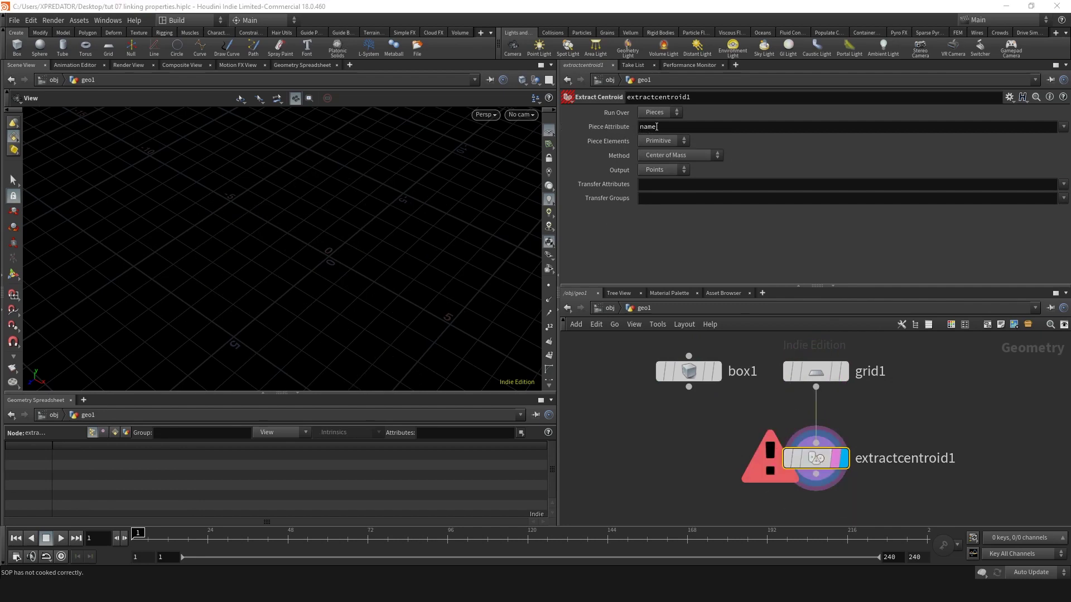
Check Extract Centroid's 'name' piece attribute and set grid1's display flag
{"action": "double_click", "coordinate": [648, 127]}
{"action": "left_click", "coordinate": [835, 372]}
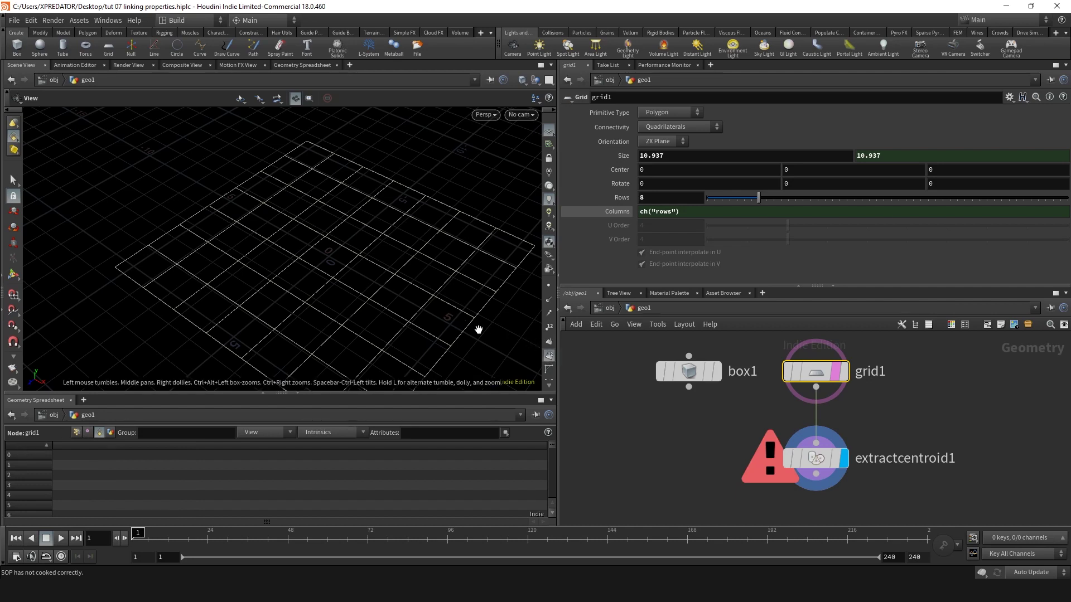
{"action": "mouse_move", "coordinate": [842, 375]}
{"action": "left_click", "coordinate": [852, 347]}
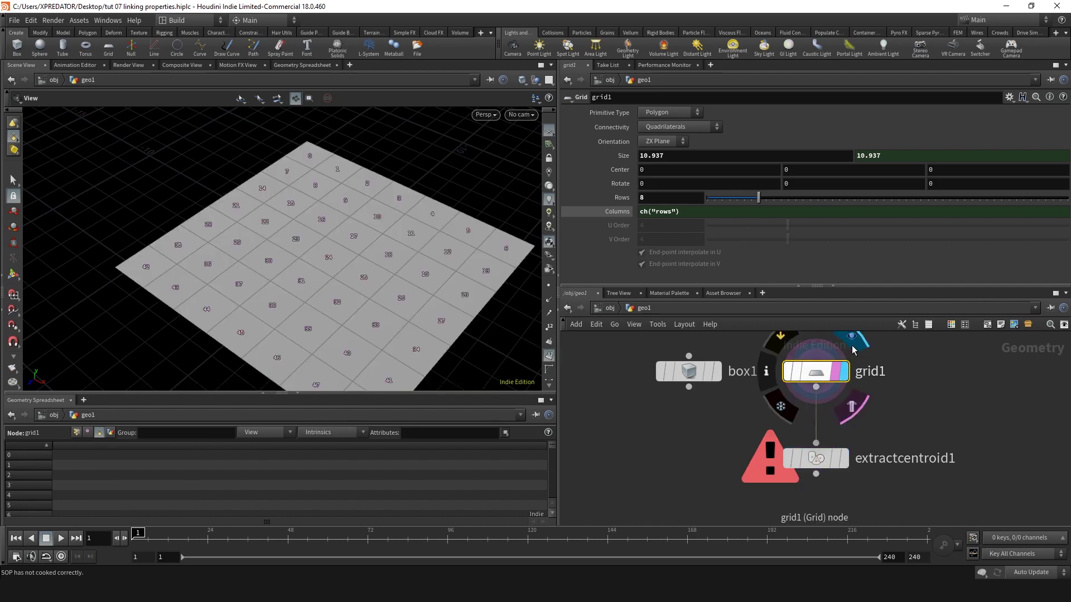
{"action": "scroll", "coordinate": [352, 323], "scroll_direction": "up", "scroll_amount": 5}
Hide point numbers and insert an Attribute Create node between grid1 and extractcentroid1
{"action": "scroll", "coordinate": [352, 290], "scroll_direction": "down", "scroll_amount": 2}
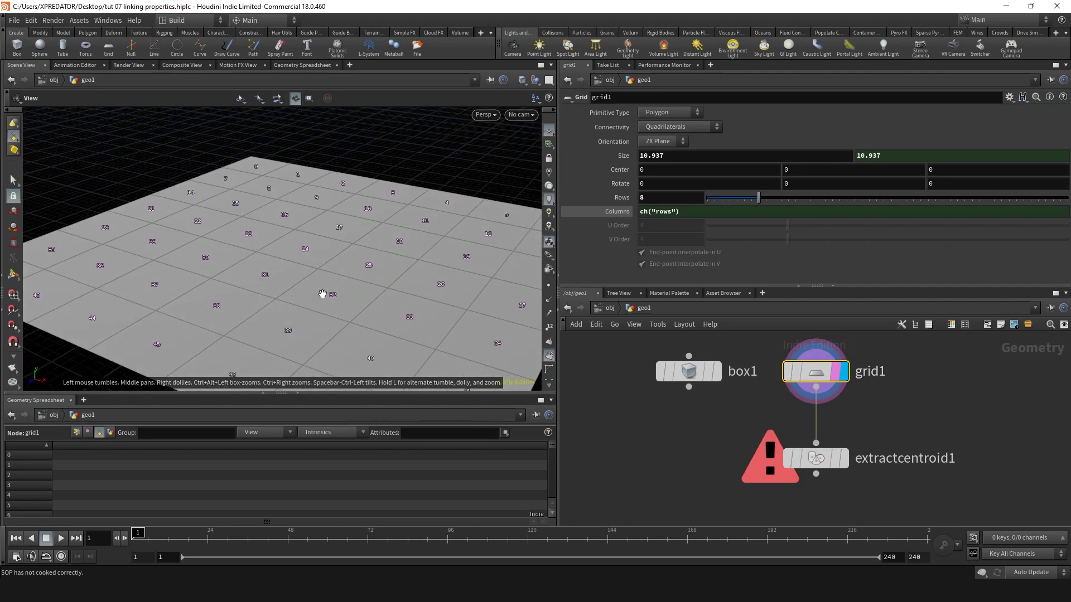
{"action": "left_click", "coordinate": [548, 355]}
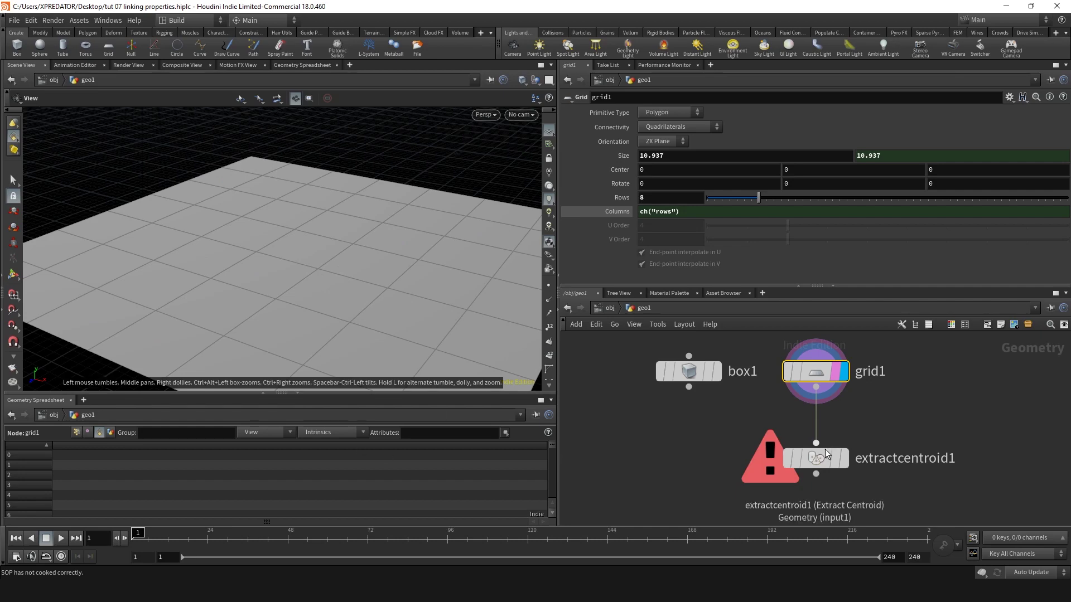
{"action": "left_click_drag", "start_coordinate": [825, 450], "coordinate": [837, 471]}
{"action": "key", "text": "Tab"}
{"action": "type", "text": "attri"}
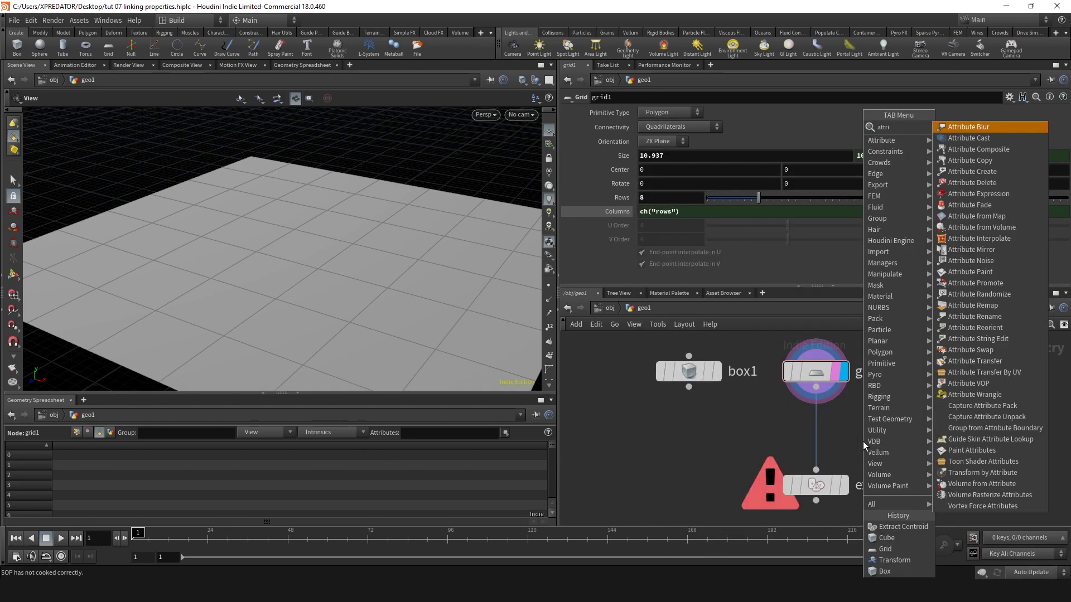
{"action": "type", "text": "bute cre"}
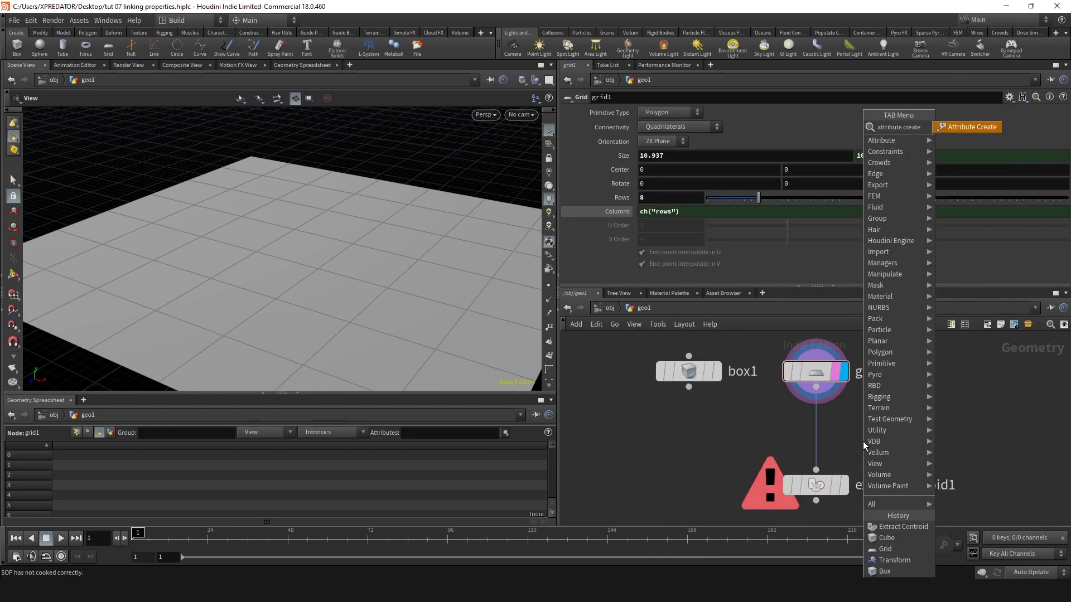
{"action": "type", "text": "ate"}
{"action": "key", "text": "Return"}
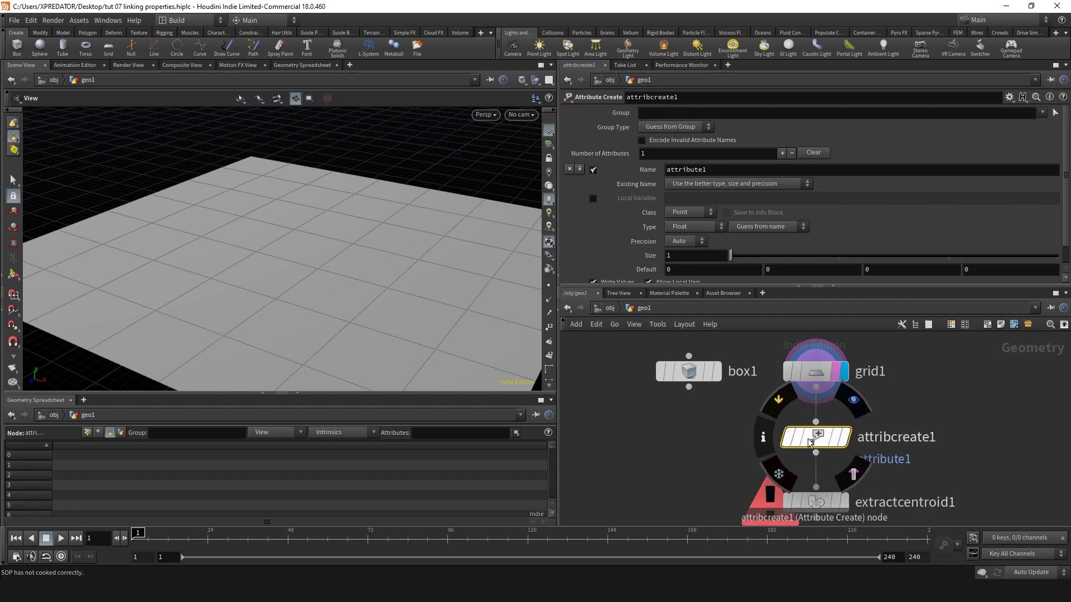
{"action": "left_click", "coordinate": [686, 212]}
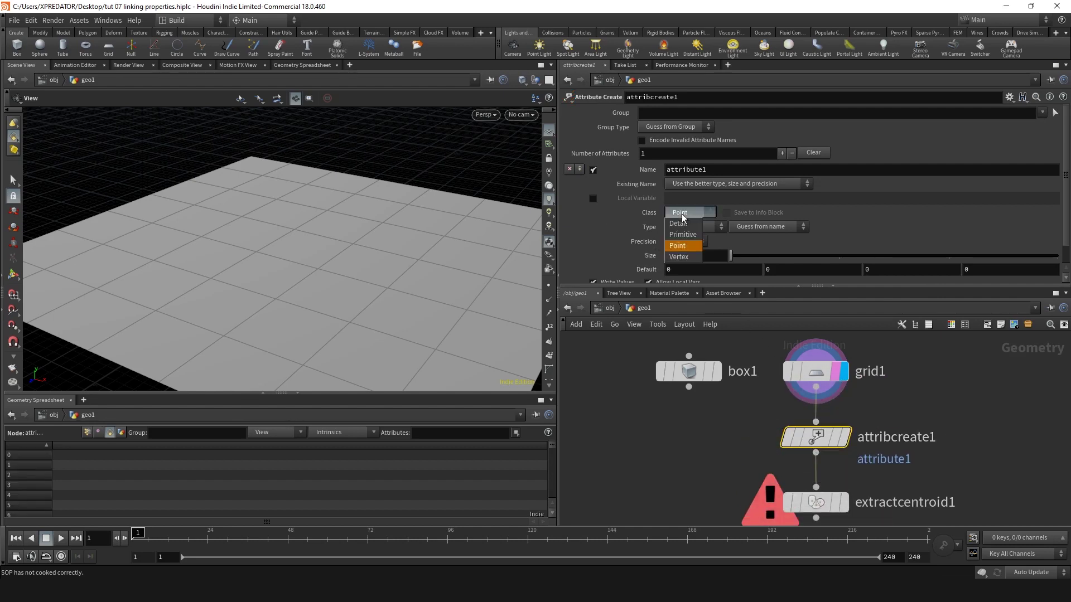
{"action": "left_click", "coordinate": [685, 235]}
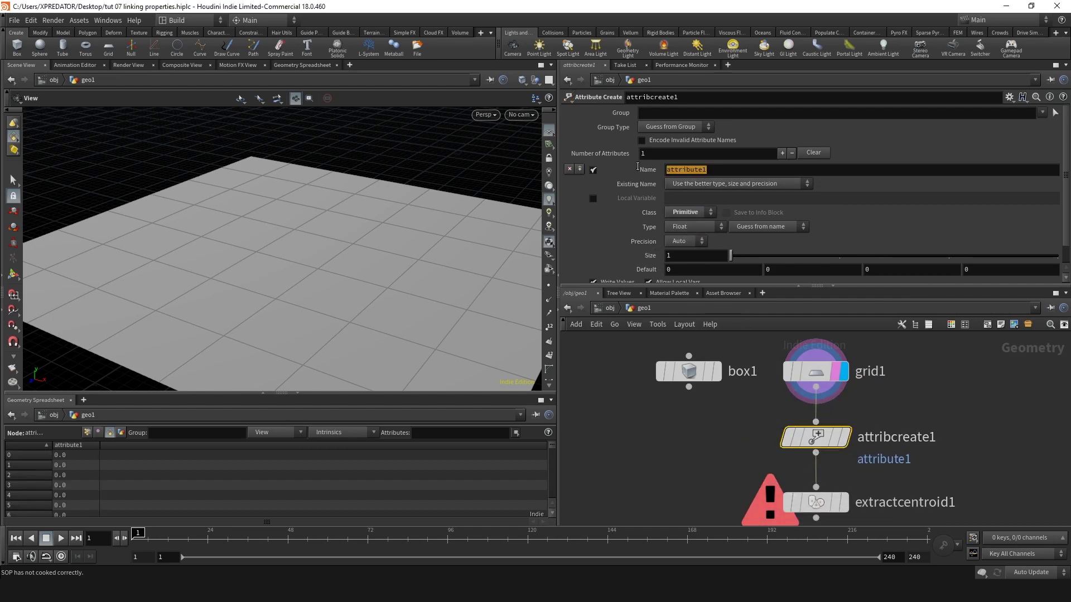
{"action": "double_click", "coordinate": [672, 170]}
{"action": "type", "text": "name"}
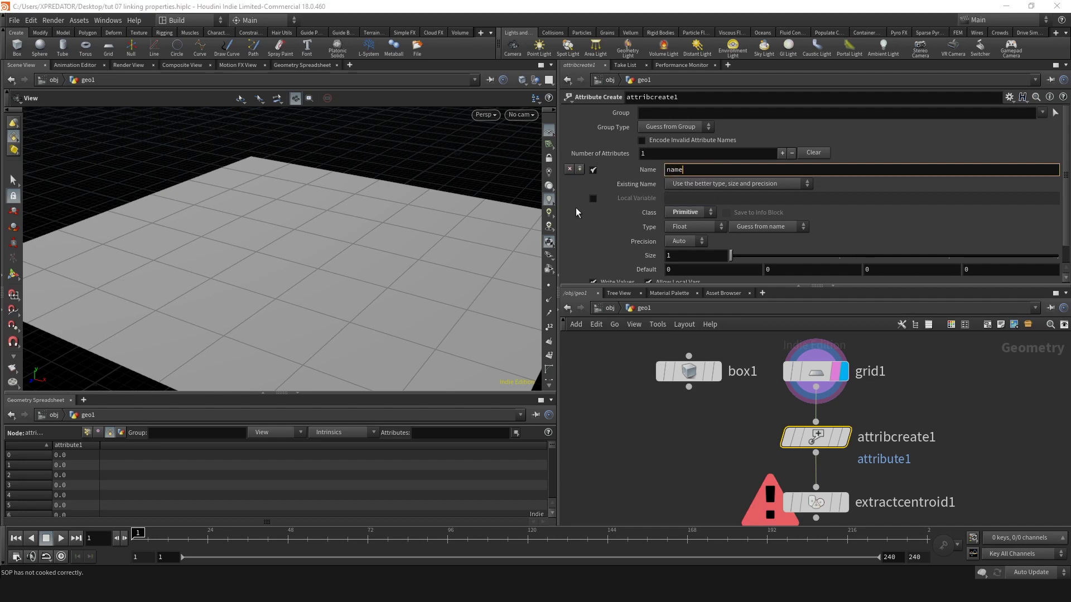
{"action": "key", "text": "Tab"}
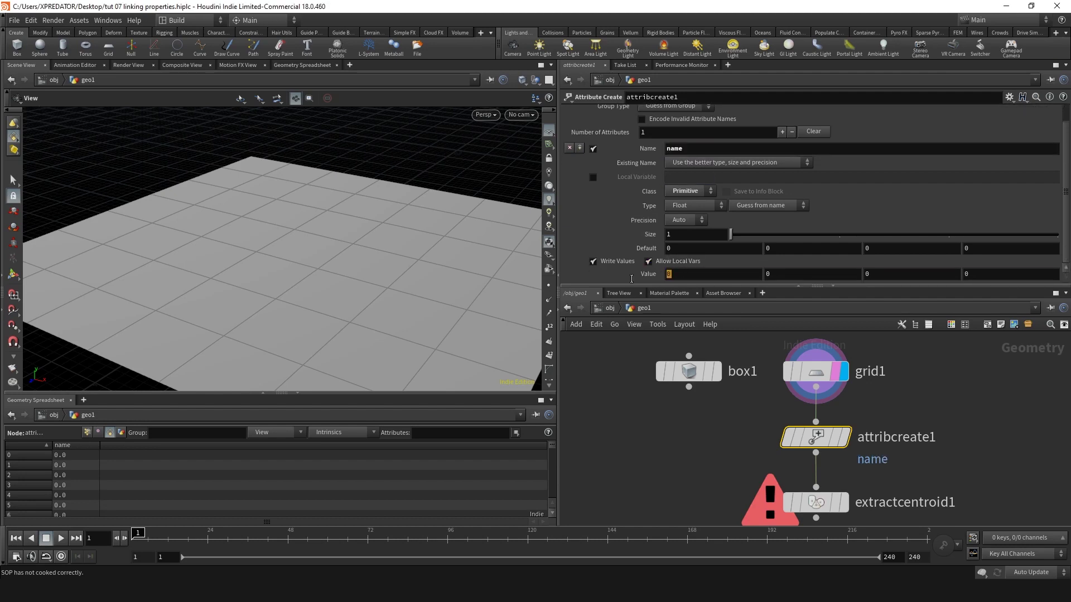
{"action": "type", "text": "@primnum"}
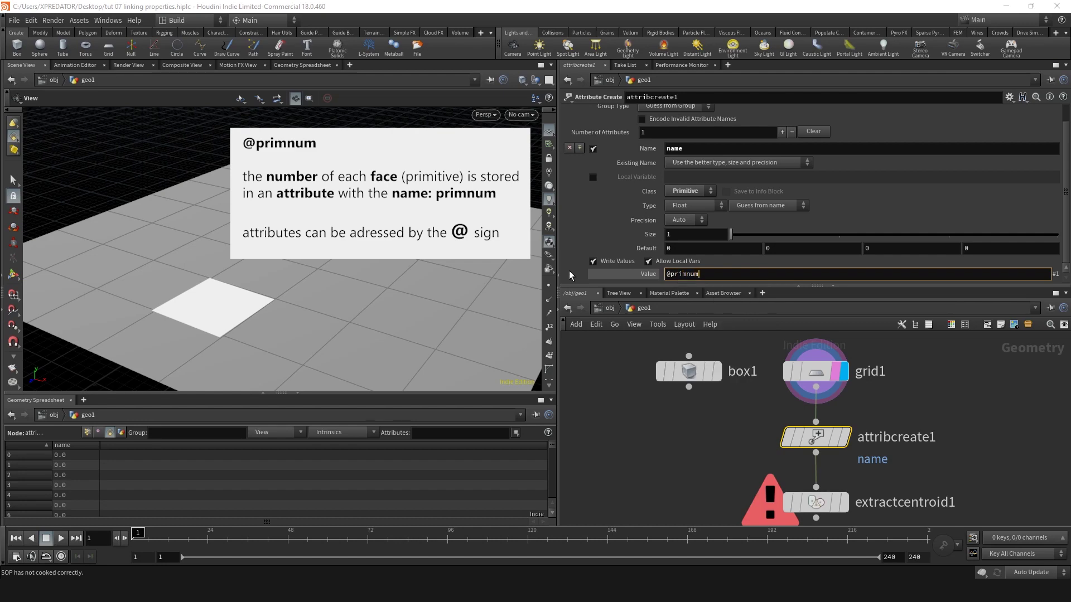
{"action": "key", "text": "Return"}
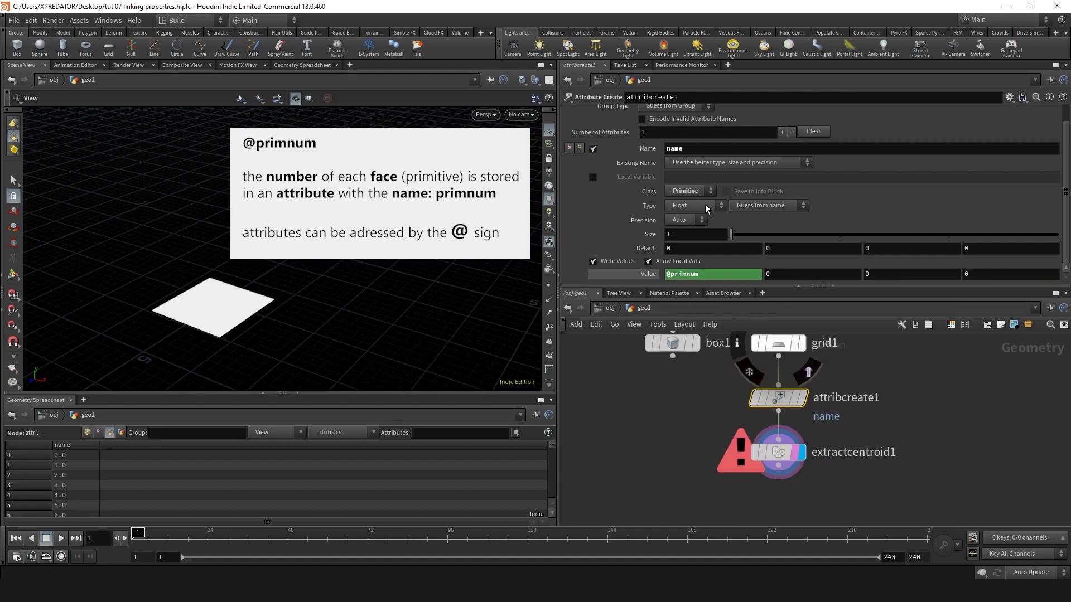
{"action": "left_click", "coordinate": [705, 204]}
{"action": "left_click", "coordinate": [704, 220]}
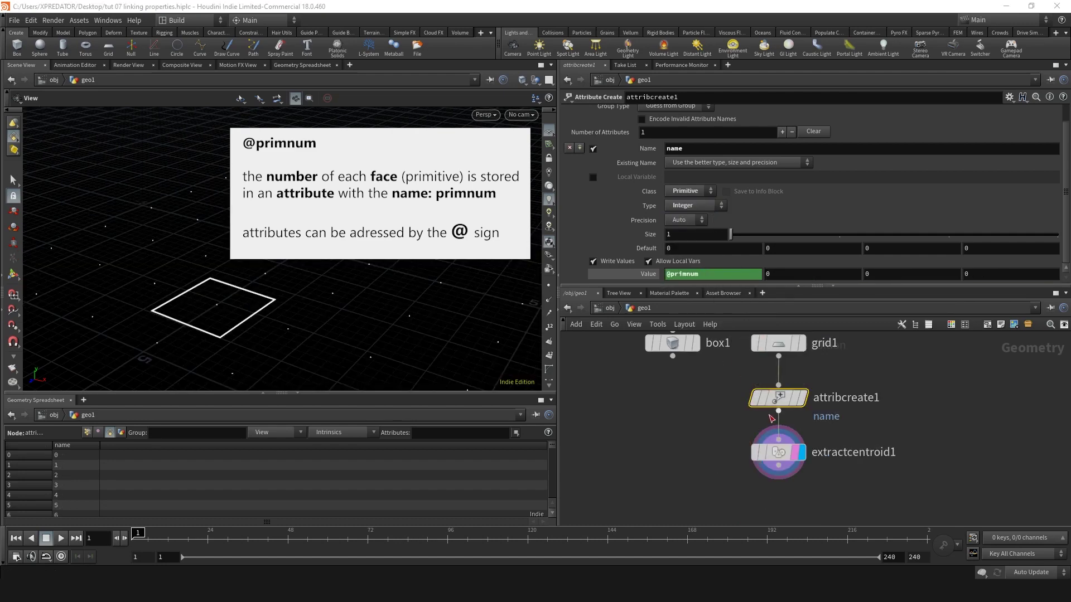
Add a Copy to Points node below Extract Centroid
{"action": "left_click", "coordinate": [777, 457]}
{"action": "middle_click_drag", "start_coordinate": [720, 470], "coordinate": [724, 426]}
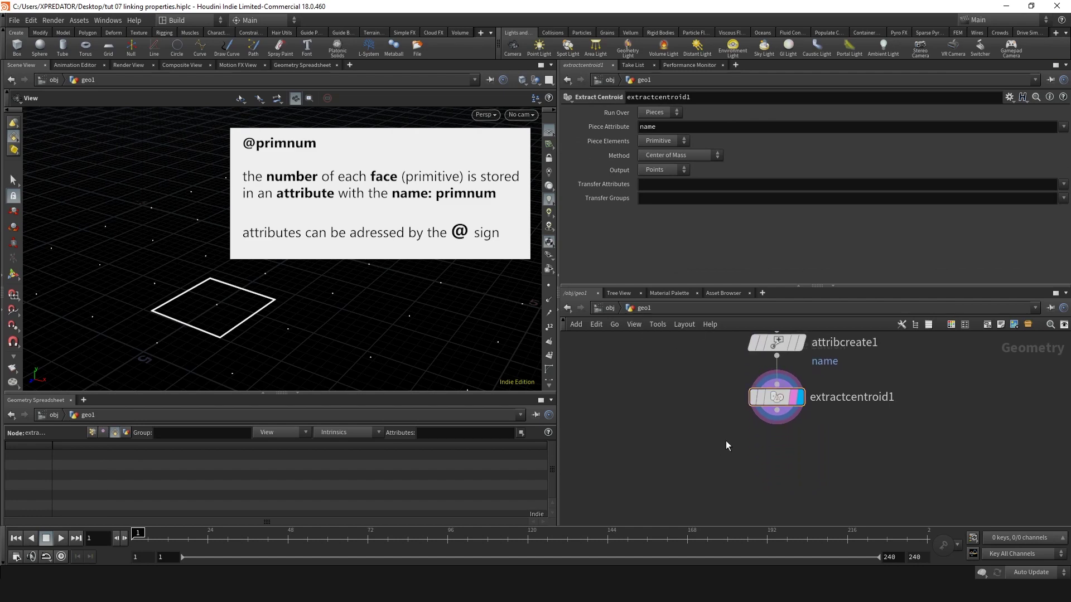
{"action": "scroll", "coordinate": [759, 467], "scroll_direction": "down", "scroll_amount": 3}
{"action": "key", "text": "Tab"}
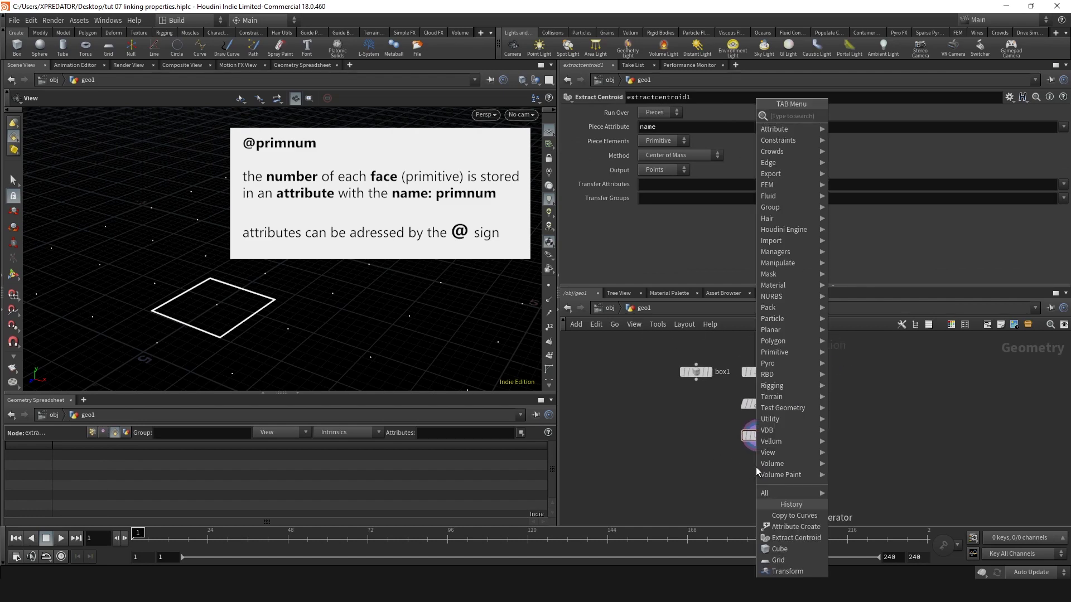
{"action": "type", "text": "copyto"}
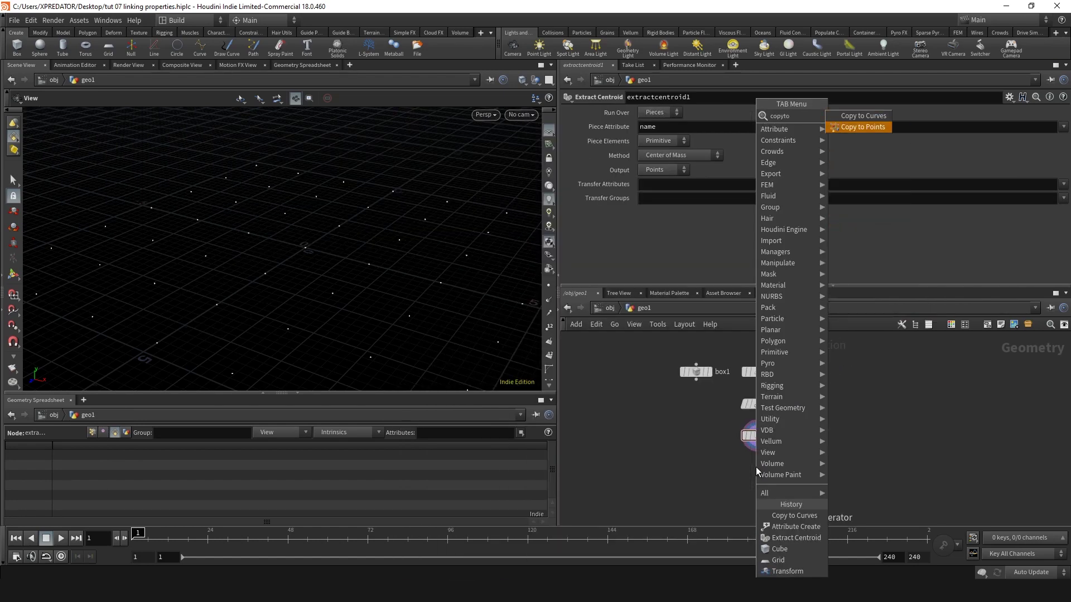
{"action": "key", "text": "Return"}
{"action": "left_click", "coordinate": [758, 474]}
Wire box1 into copytopoints1's first input and display its tiled cubes
{"action": "scroll", "coordinate": [764, 480], "scroll_direction": "up", "scroll_amount": 3}
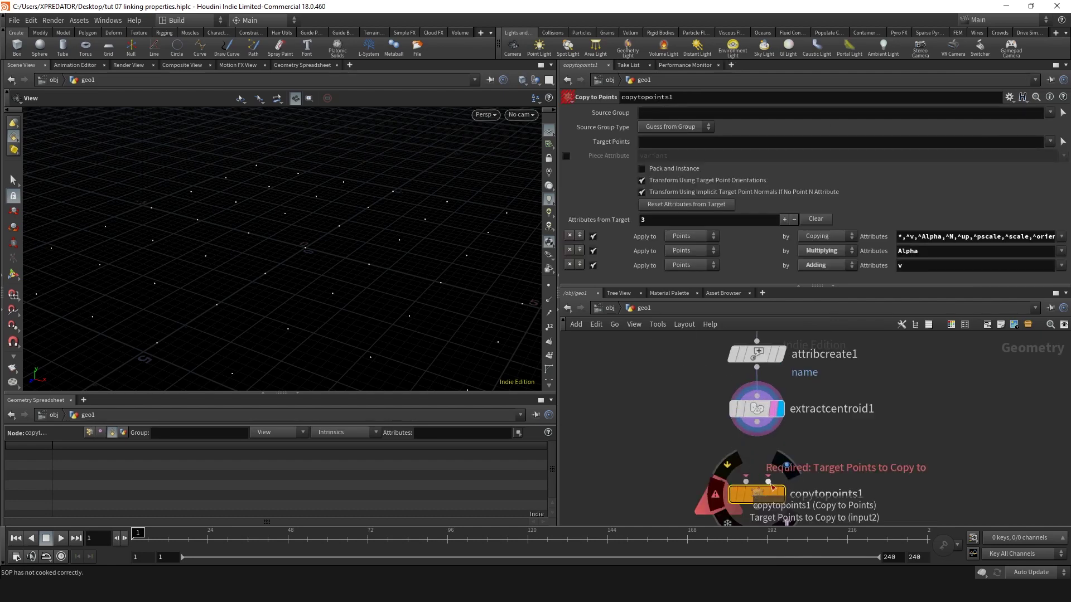
{"action": "left_click", "coordinate": [769, 482]}
{"action": "scroll", "coordinate": [770, 484], "scroll_direction": "down", "scroll_amount": 3}
{"action": "left_click", "coordinate": [670, 364]}
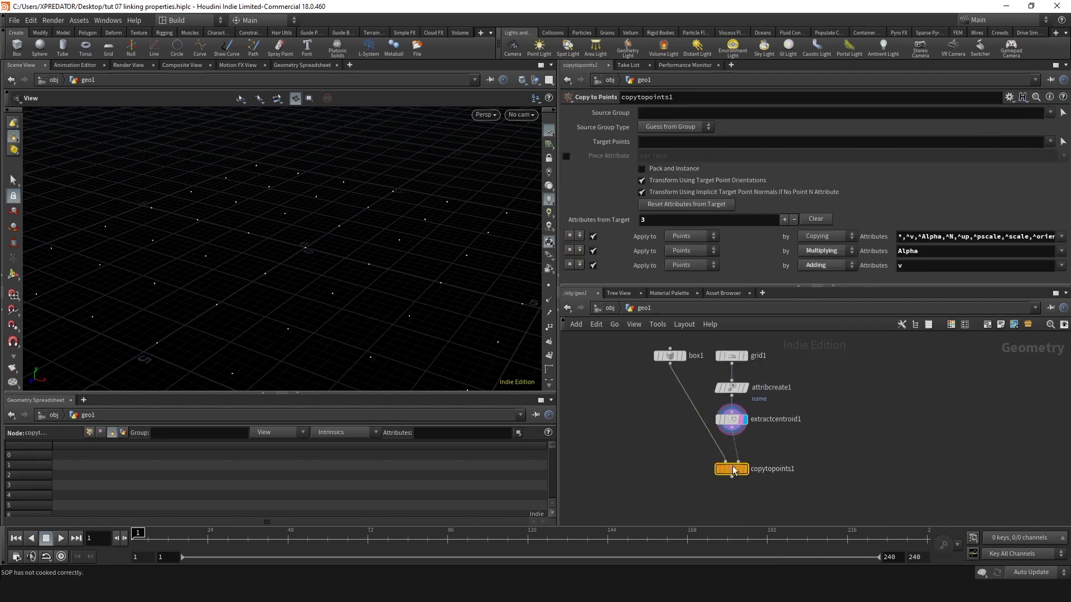
{"action": "scroll", "coordinate": [734, 470], "scroll_direction": "up", "scroll_amount": 2}
{"action": "left_click", "coordinate": [747, 461]}
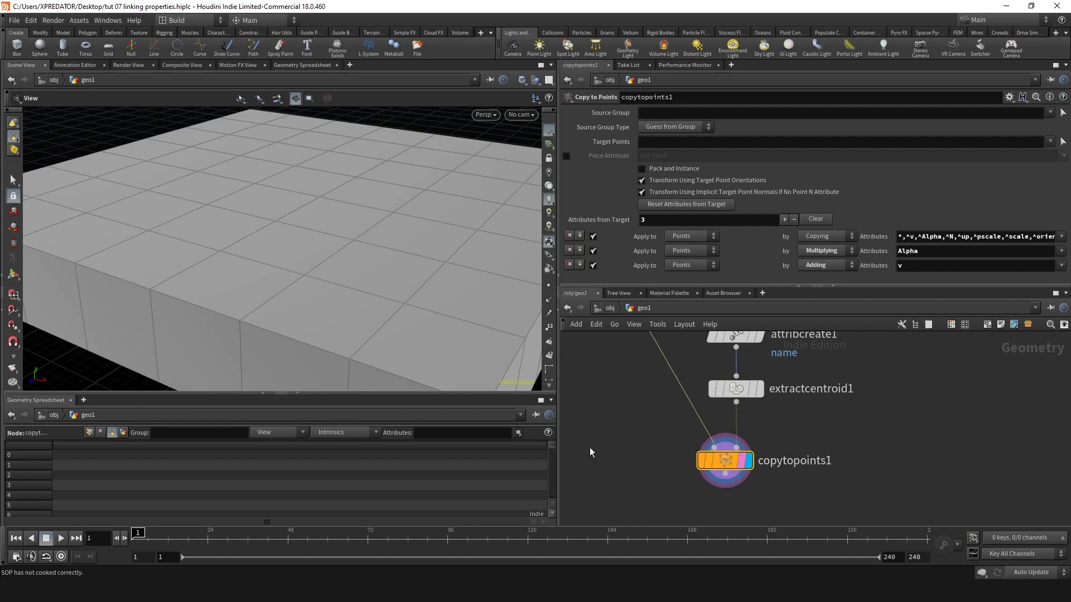
{"action": "scroll", "coordinate": [232, 229], "scroll_direction": "down", "scroll_amount": 5}
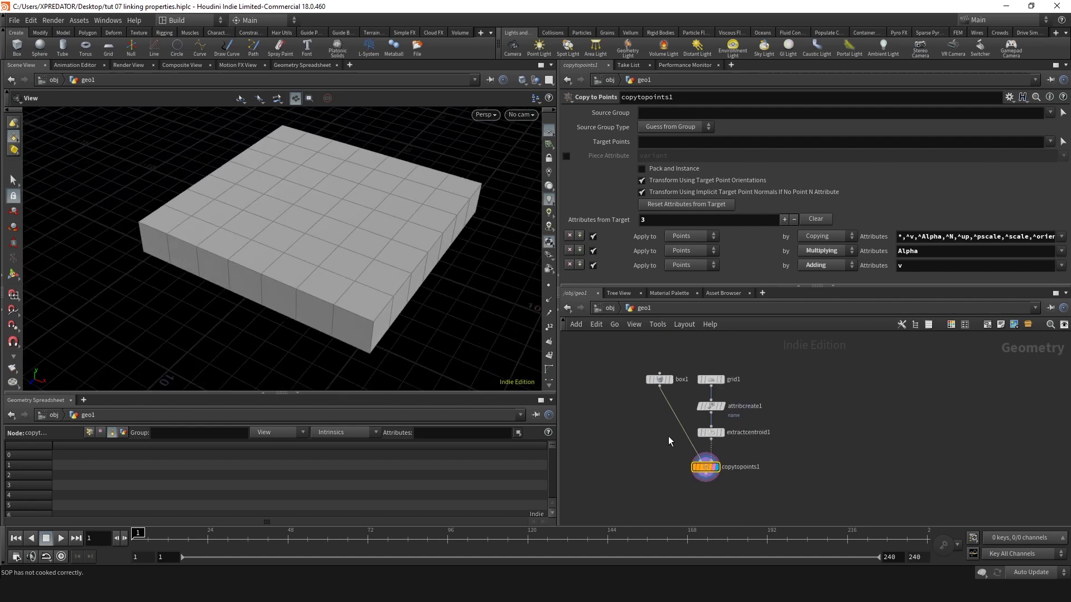
Set grid1's Size to 12.937 with Rows back at 8
{"action": "left_click", "coordinate": [713, 382]}
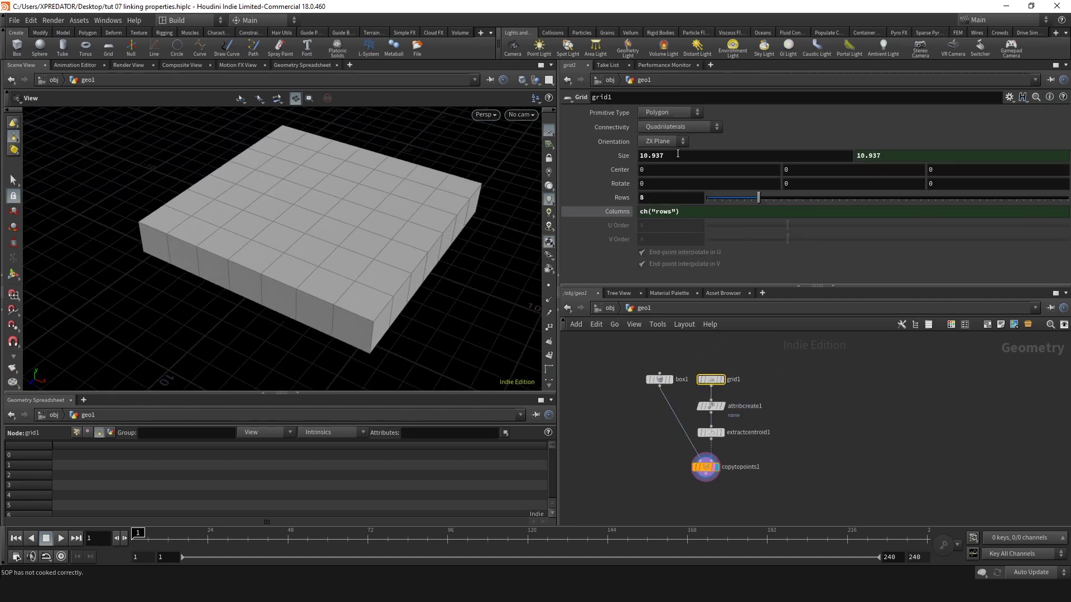
{"action": "mouse_move", "coordinate": [677, 154]}
{"action": "middle_mouse_down"}
{"action": "mouse_move", "coordinate": [678, 137]}
{"action": "mouse_move", "coordinate": [688, 138]}
{"action": "mouse_move", "coordinate": [619, 135]}
{"action": "mouse_move", "coordinate": [676, 134]}
{"action": "middle_mouse_up"}
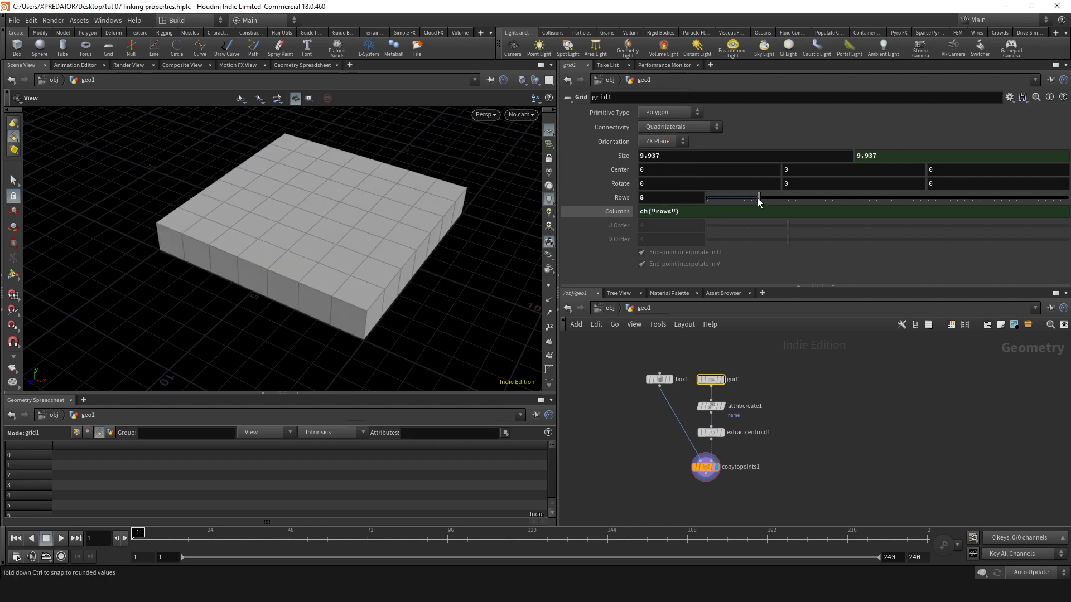
{"action": "mouse_move", "coordinate": [759, 202]}
{"action": "left_mouse_down"}
{"action": "mouse_move", "coordinate": [735, 199]}
{"action": "mouse_move", "coordinate": [851, 197]}
{"action": "mouse_move", "coordinate": [759, 198]}
{"action": "left_mouse_up"}
{"action": "left_click_drag", "start_coordinate": [396, 261], "coordinate": [360, 260]}
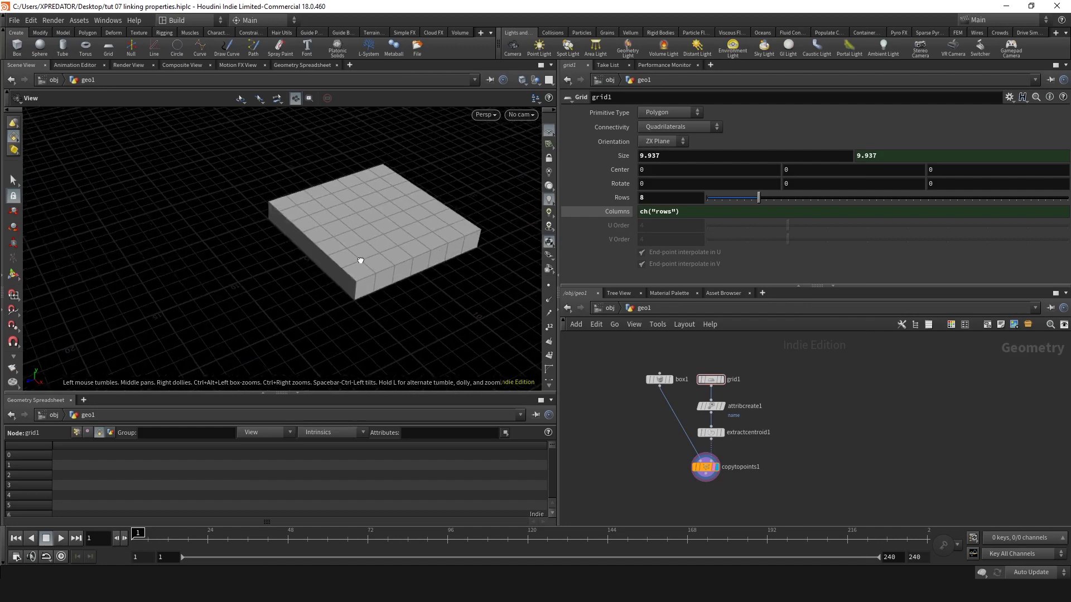
{"action": "scroll", "coordinate": [731, 387], "scroll_direction": "up", "scroll_amount": 5}
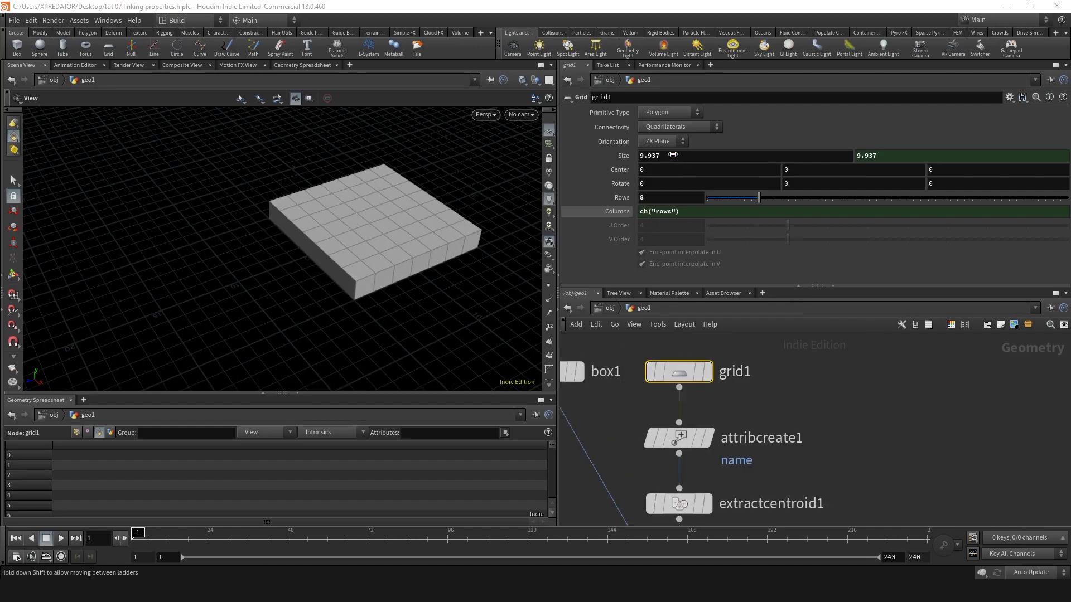
{"action": "mouse_move", "coordinate": [673, 156]}
{"action": "middle_mouse_down"}
{"action": "mouse_move", "coordinate": [672, 140]}
{"action": "mouse_move", "coordinate": [698, 135]}
{"action": "mouse_move", "coordinate": [674, 163]}
{"action": "middle_mouse_up"}
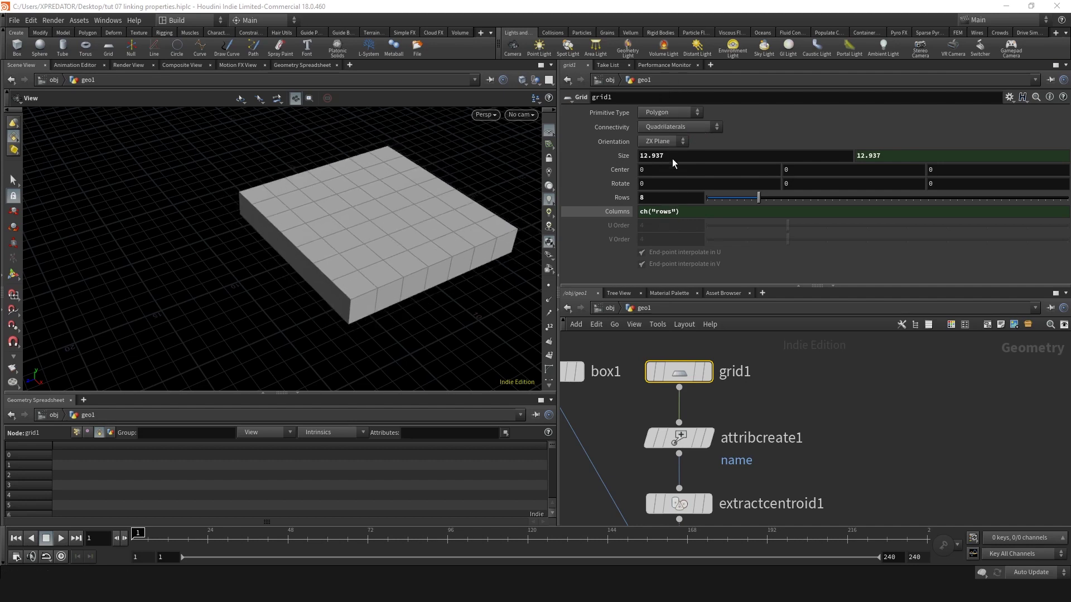
{"action": "scroll", "coordinate": [821, 400], "scroll_direction": "down", "scroll_amount": 5}
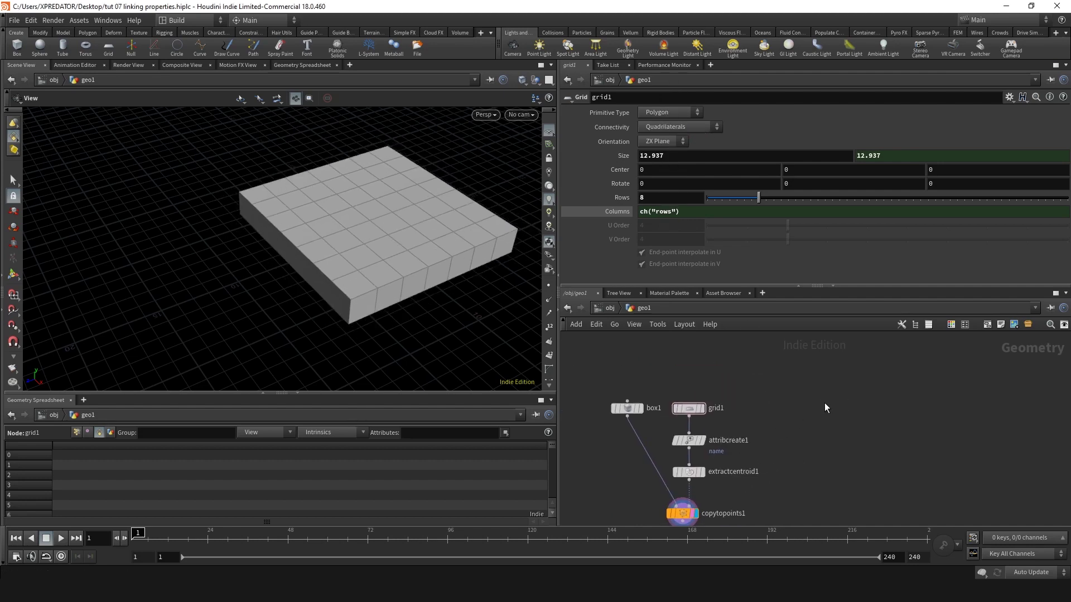
Add a Null node named main_parameters and open its Edit Parameter Interface dialog
{"action": "key", "text": "Tab"}
{"action": "type", "text": "nul"}
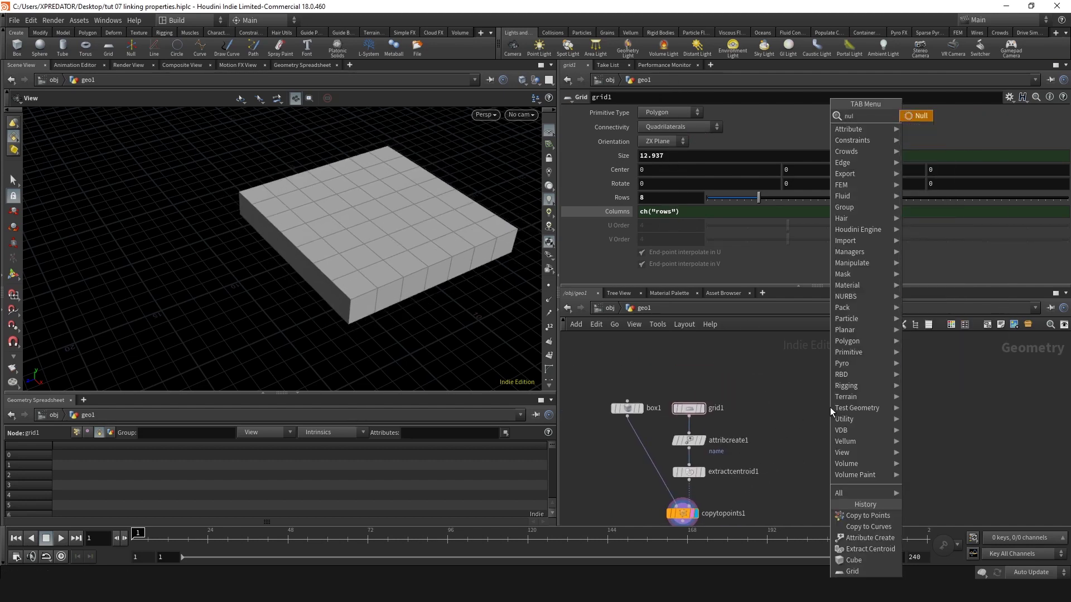
{"action": "key", "text": "Return"}
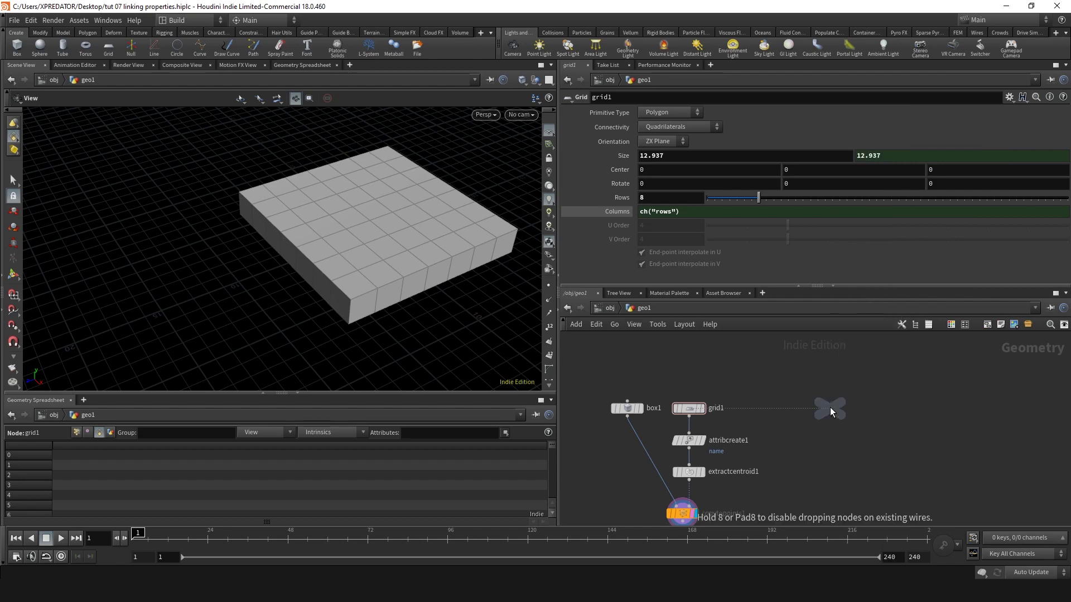
{"action": "left_click", "coordinate": [830, 407]}
{"action": "double_click", "coordinate": [852, 409]}
{"action": "type", "text": "main_parameters"}
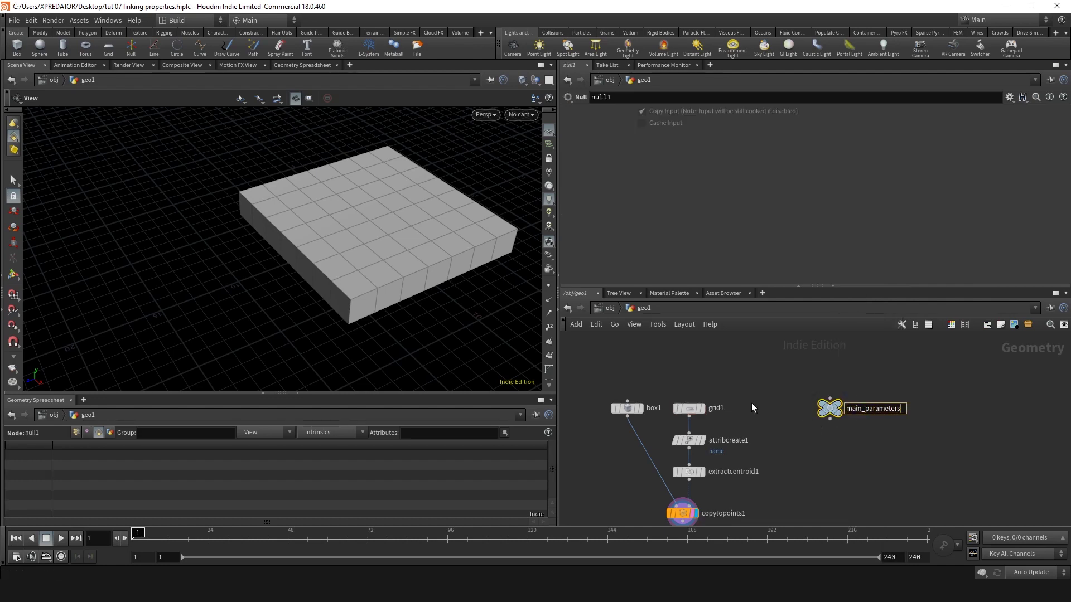
{"action": "key", "text": "Return"}
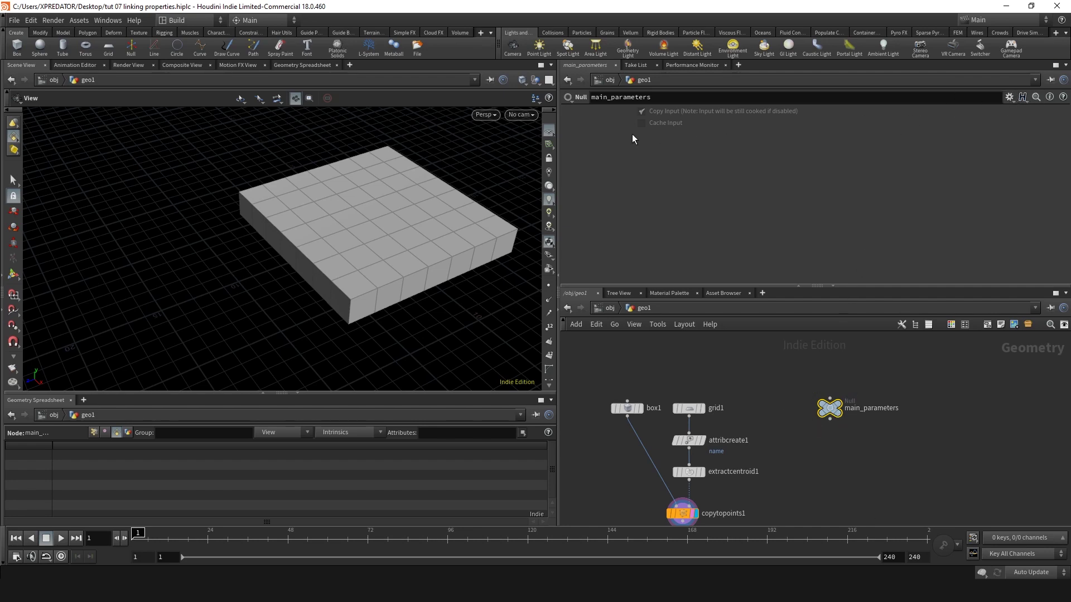
{"action": "left_click", "coordinate": [1009, 98]}
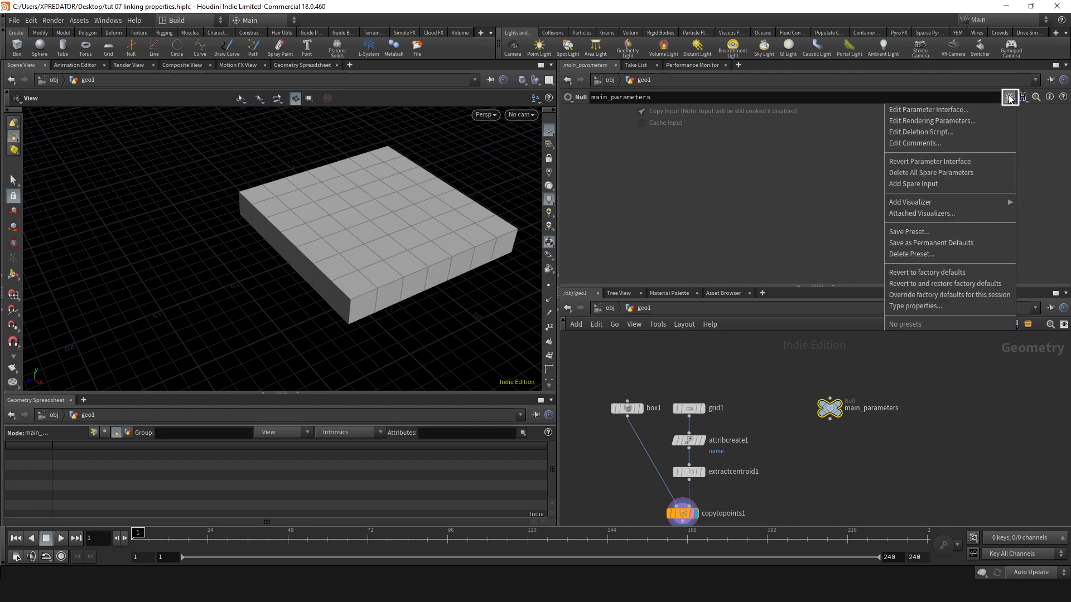
{"action": "left_click", "coordinate": [974, 108]}
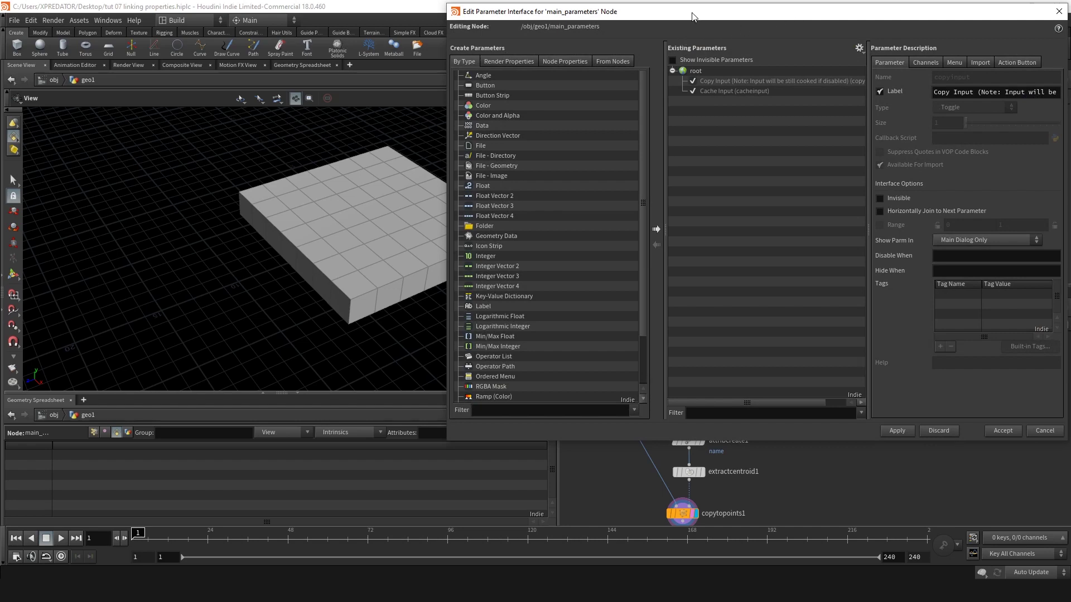
Add an integer parameter named division with a 0–30 range to main_parameters
{"action": "left_click_drag", "start_coordinate": [692, 14], "coordinate": [270, 117]}
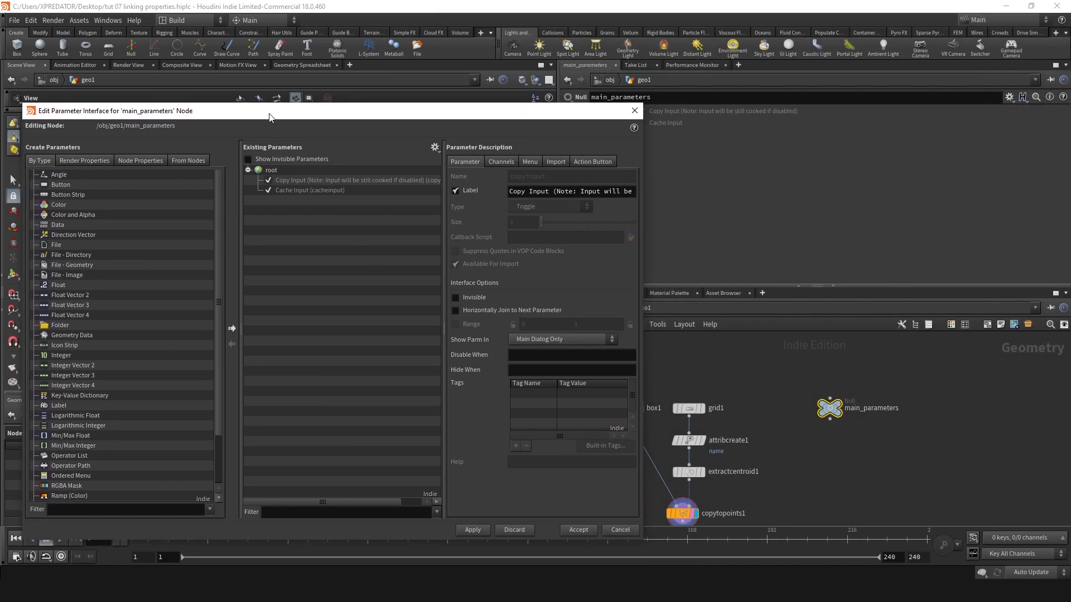
{"action": "left_click_drag", "start_coordinate": [646, 200], "coordinate": [557, 207]}
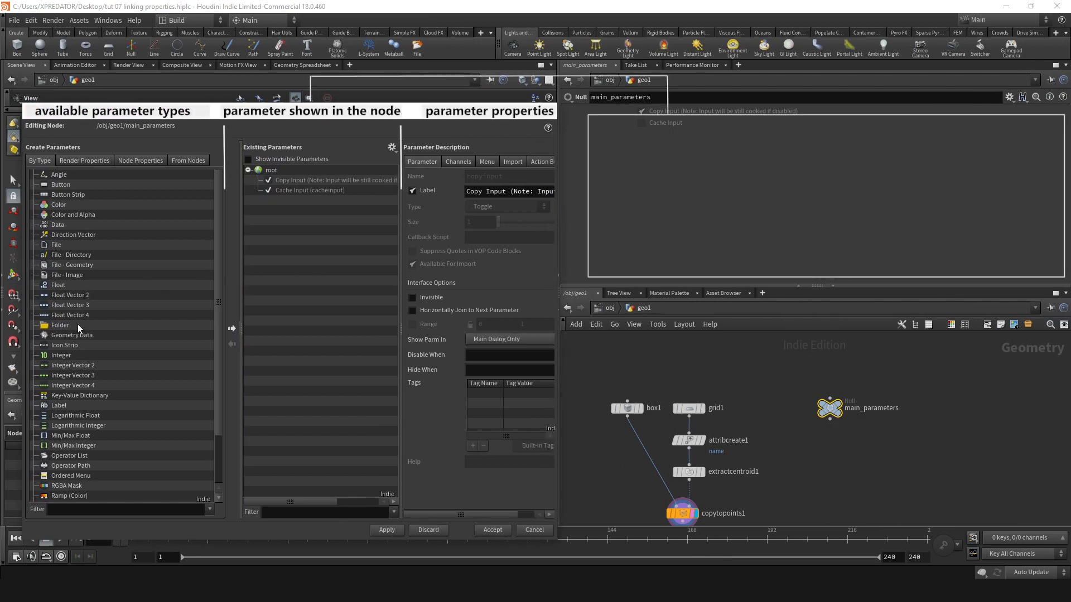
{"action": "left_click_drag", "start_coordinate": [53, 357], "coordinate": [271, 203]}
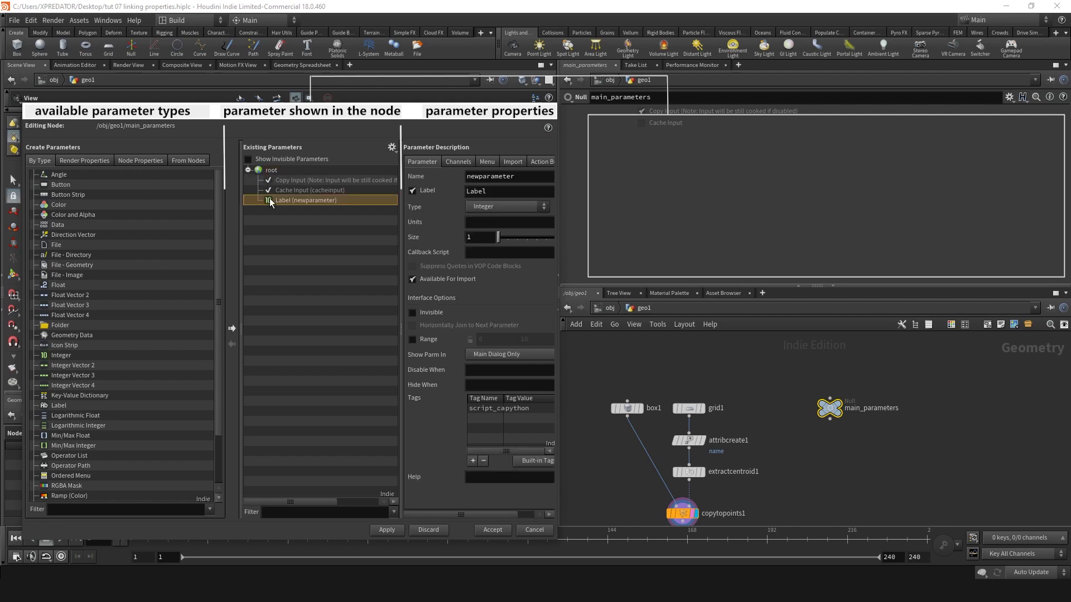
{"action": "double_click", "coordinate": [527, 178]}
{"action": "type", "text": "division"}
{"action": "key", "text": "Tab"}
{"action": "type", "text": "division"}
{"action": "key", "text": "Return"}
{"action": "left_click", "coordinate": [413, 339]}
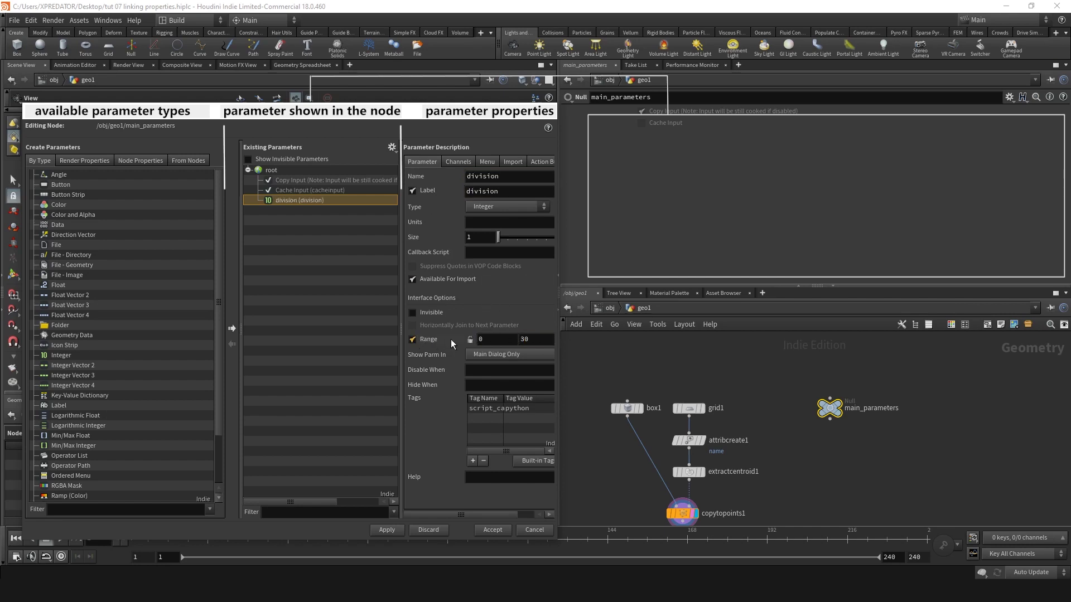
{"action": "left_click", "coordinate": [393, 533]}
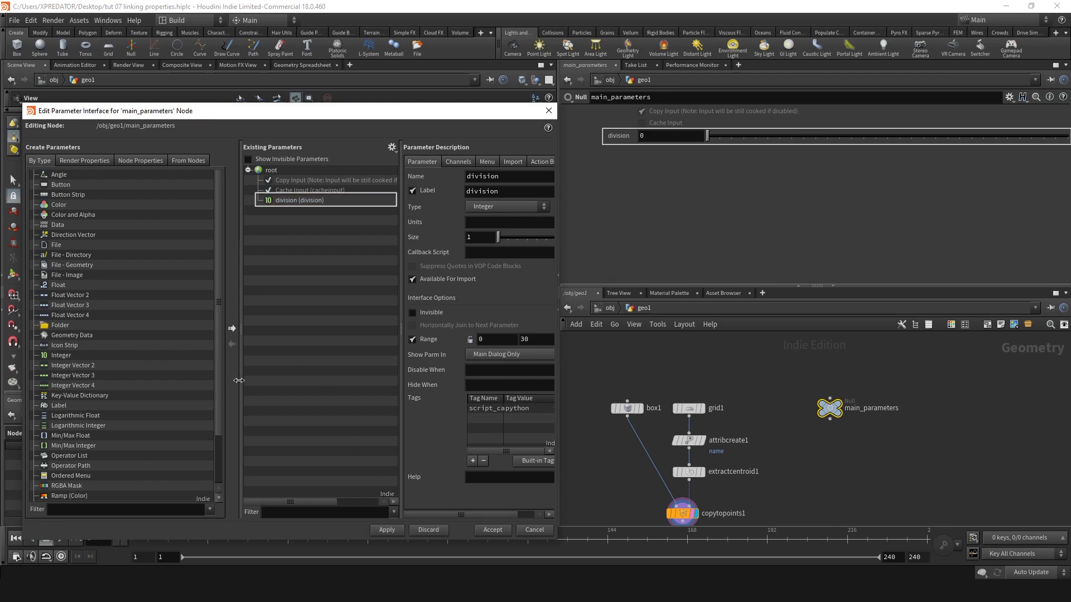
Add a float parameter named size with a 0–50 range and apply the changes
{"action": "left_click_drag", "start_coordinate": [57, 288], "coordinate": [267, 172]}
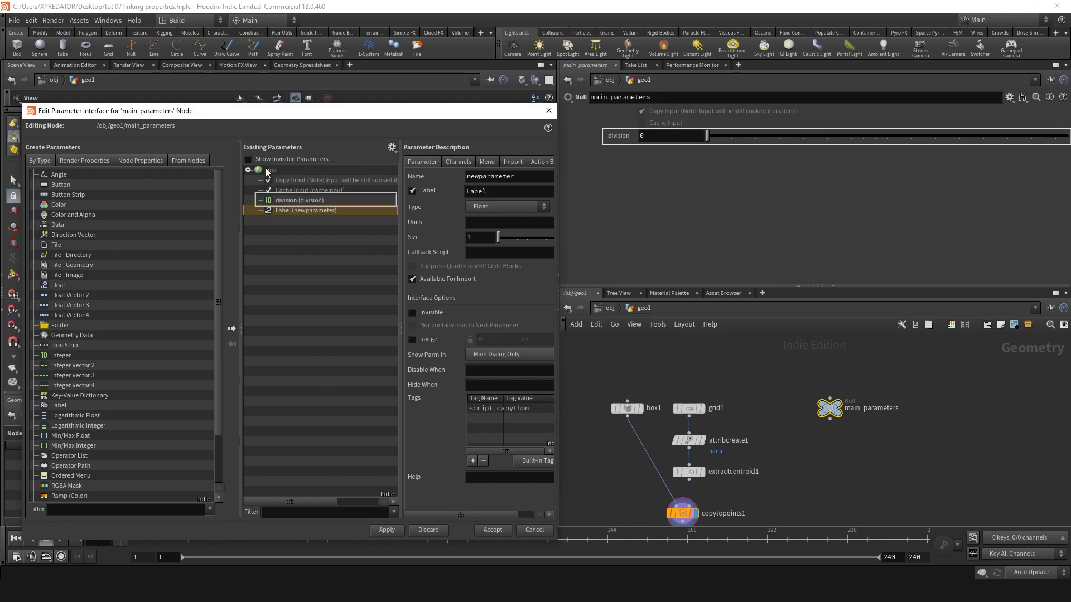
{"action": "double_click", "coordinate": [490, 176]}
{"action": "type", "text": "size"}
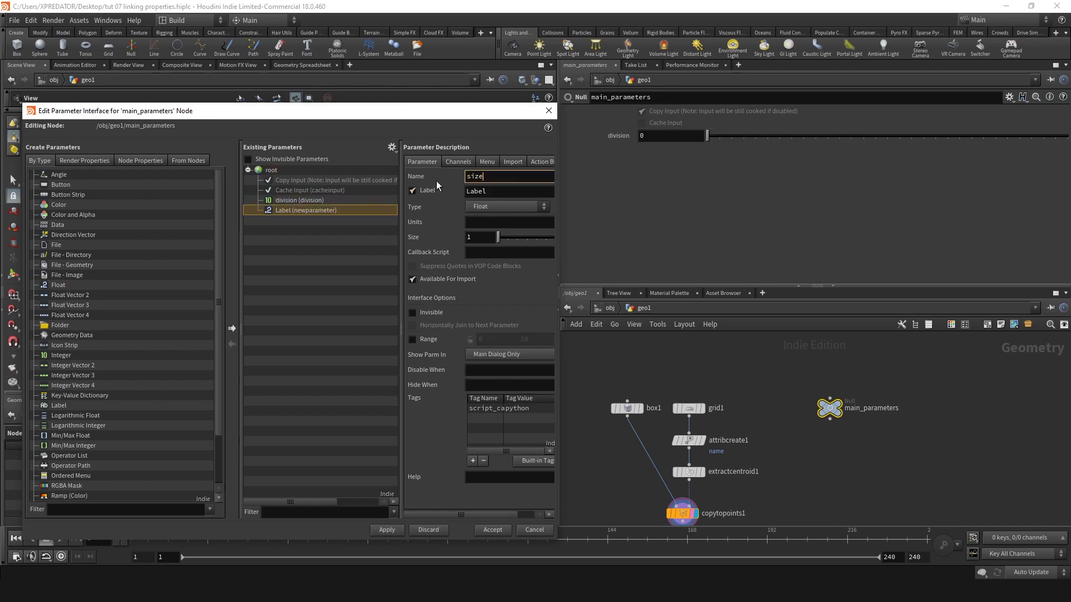
{"action": "key", "text": "Tab"}
{"action": "type", "text": "size"}
{"action": "key", "text": "Return"}
{"action": "left_click", "coordinate": [413, 339]}
{"action": "double_click", "coordinate": [525, 339]}
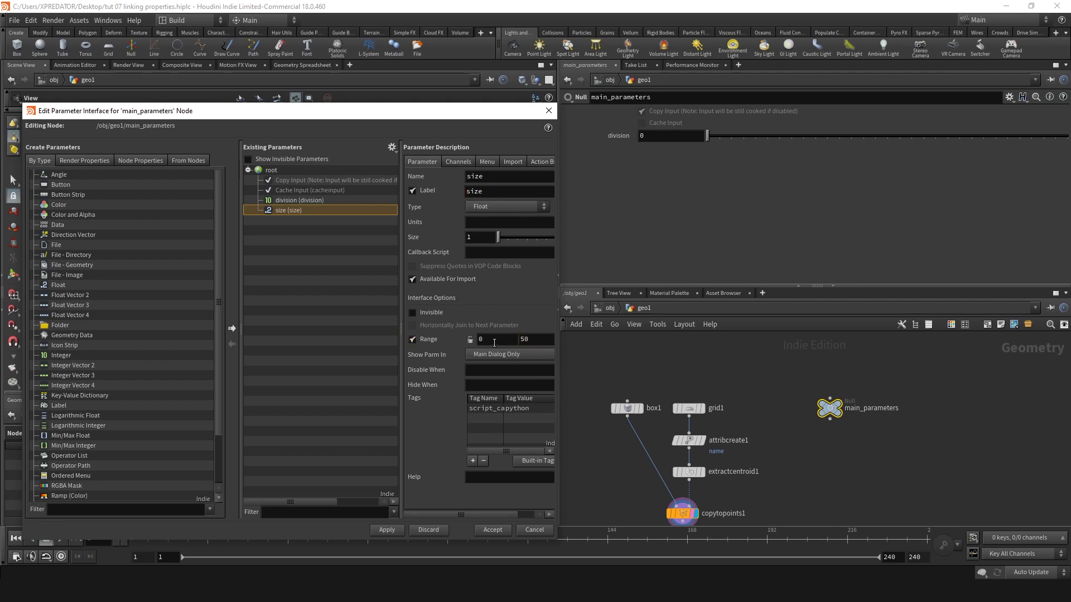
{"action": "left_click", "coordinate": [387, 530]}
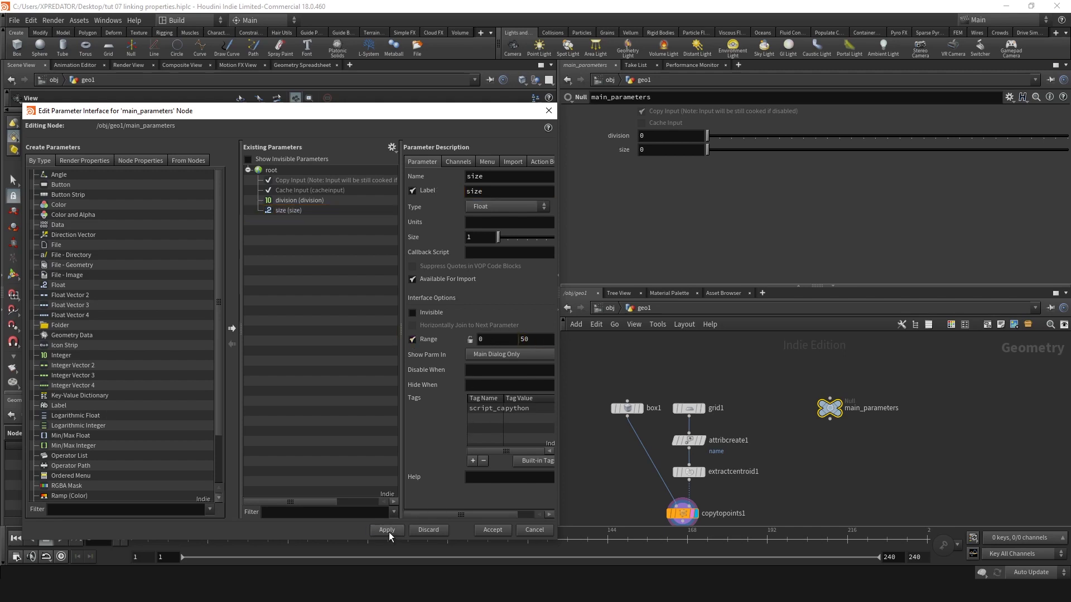
{"action": "left_click", "coordinate": [494, 530]}
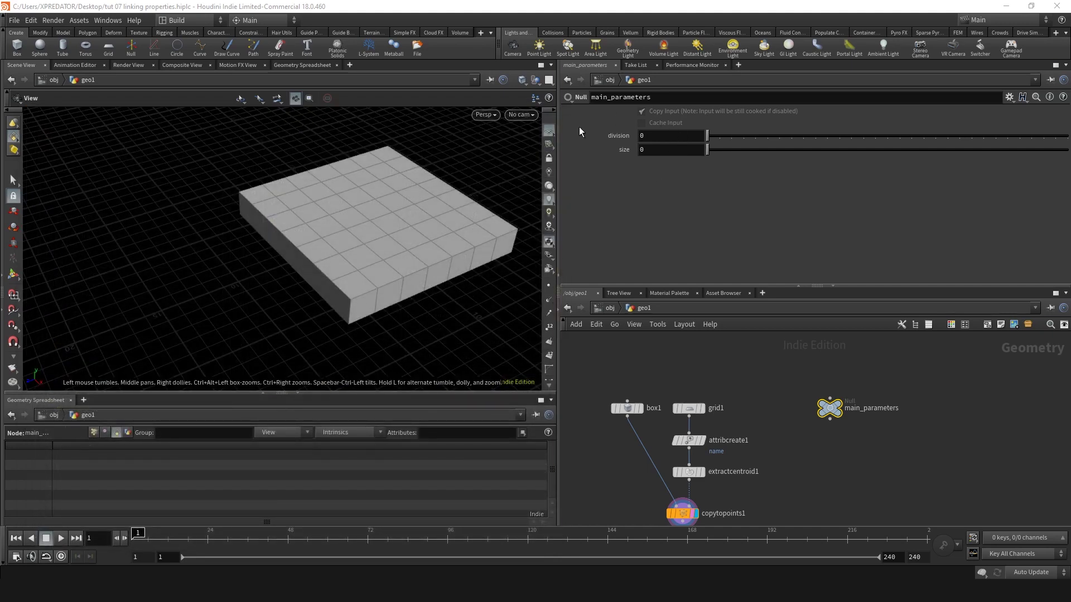
Set division to 8 and link grid1's Rows to it as a relative reference
{"action": "left_click", "coordinate": [670, 135]}
{"action": "type", "text": "8"}
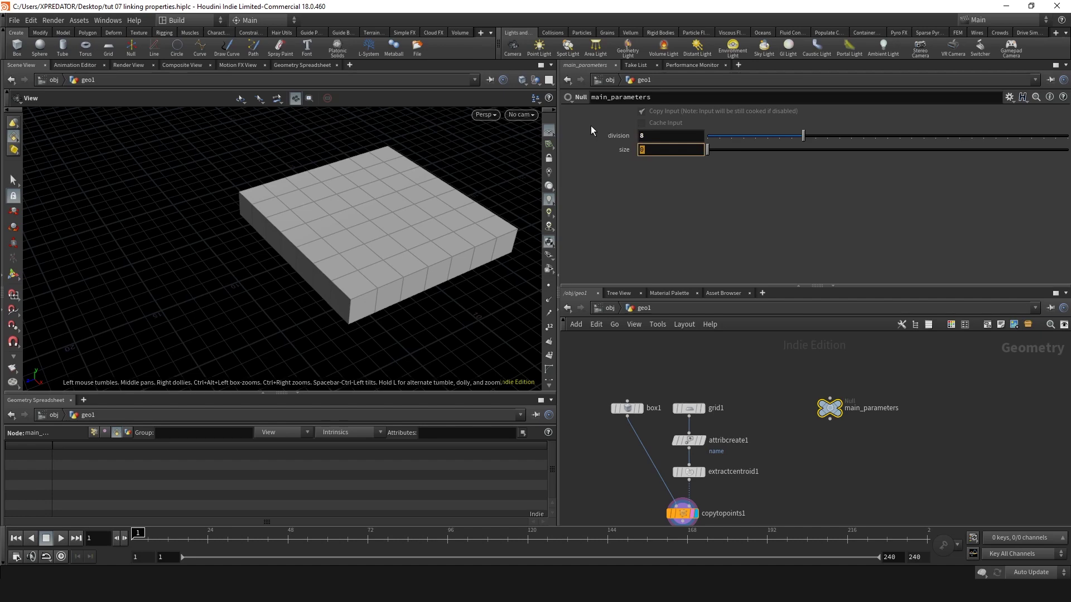
{"action": "right_click", "coordinate": [651, 135]}
{"action": "left_click", "coordinate": [669, 208]}
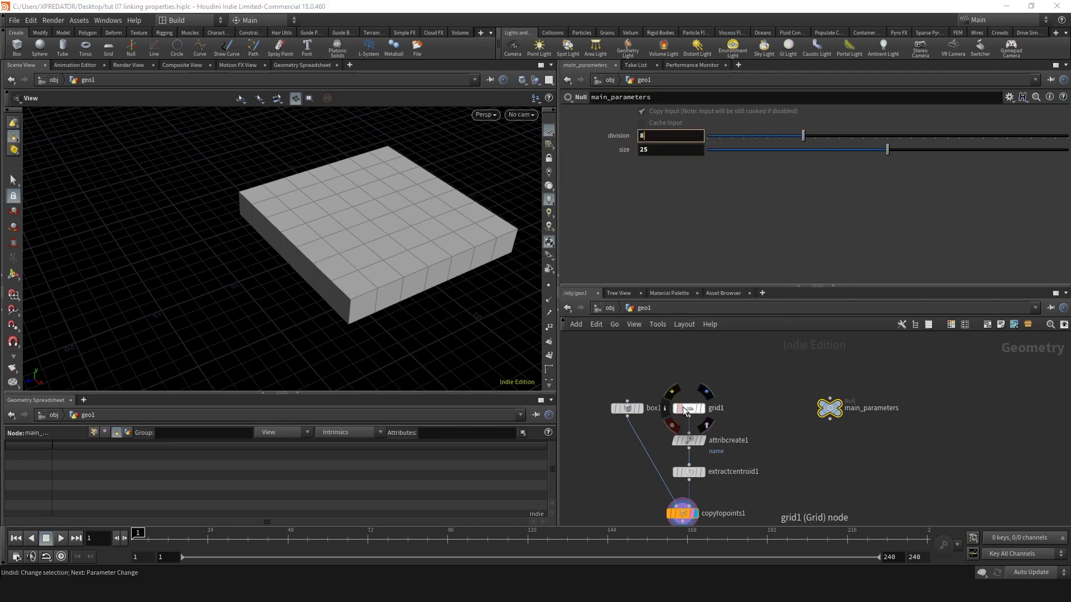
{"action": "left_click", "coordinate": [688, 408]}
{"action": "right_click", "coordinate": [647, 197]}
{"action": "left_click", "coordinate": [692, 305]}
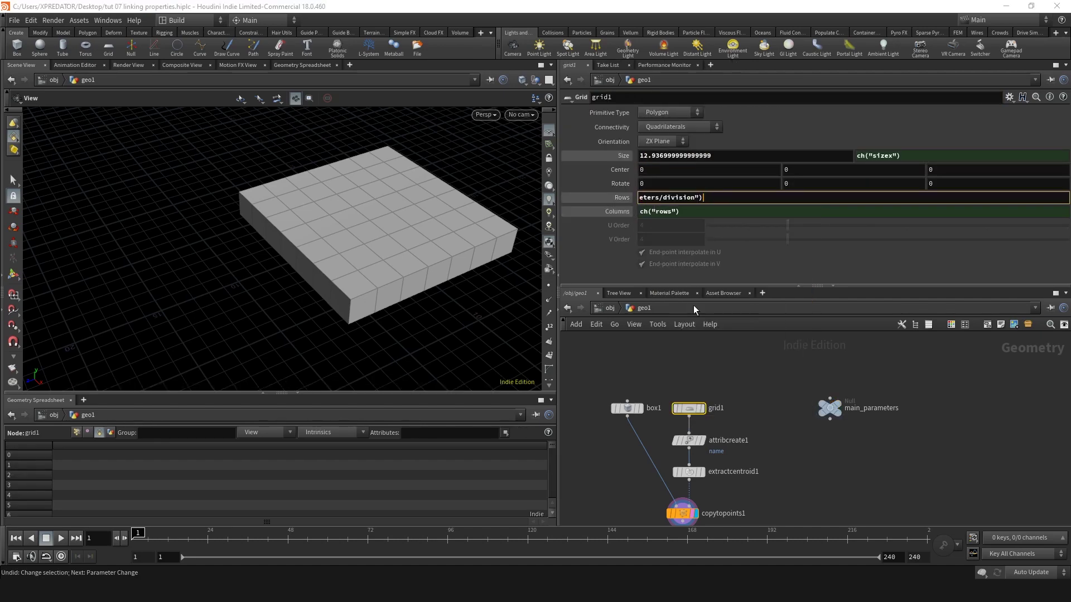
Link grid1's Size to main_parameters' size control as a relative reference
{"action": "left_click", "coordinate": [831, 410]}
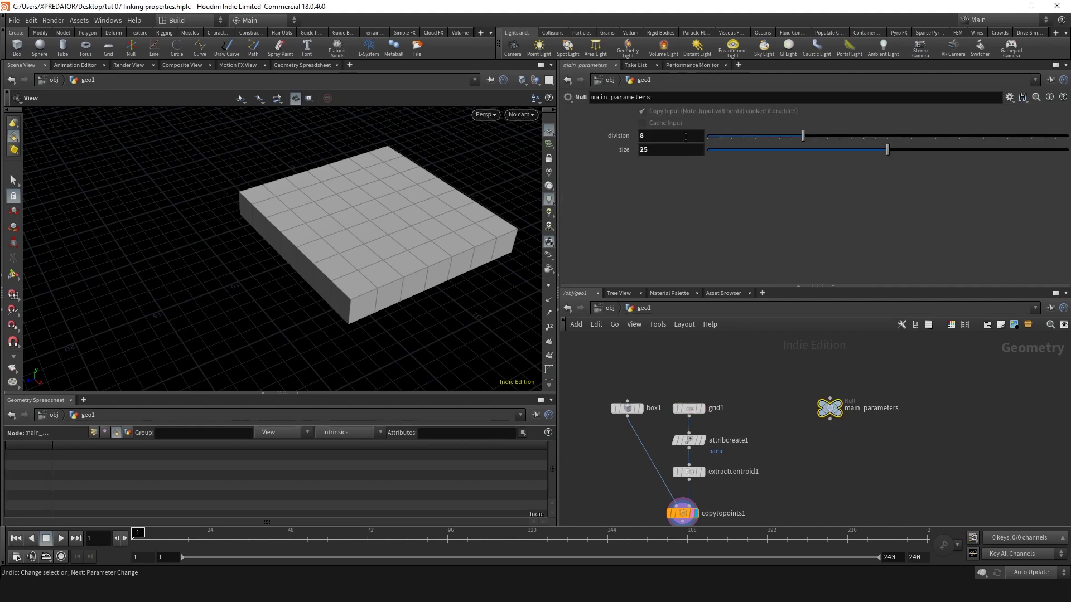
{"action": "right_click", "coordinate": [657, 150]}
{"action": "left_click", "coordinate": [687, 220]}
{"action": "left_click", "coordinate": [689, 408]}
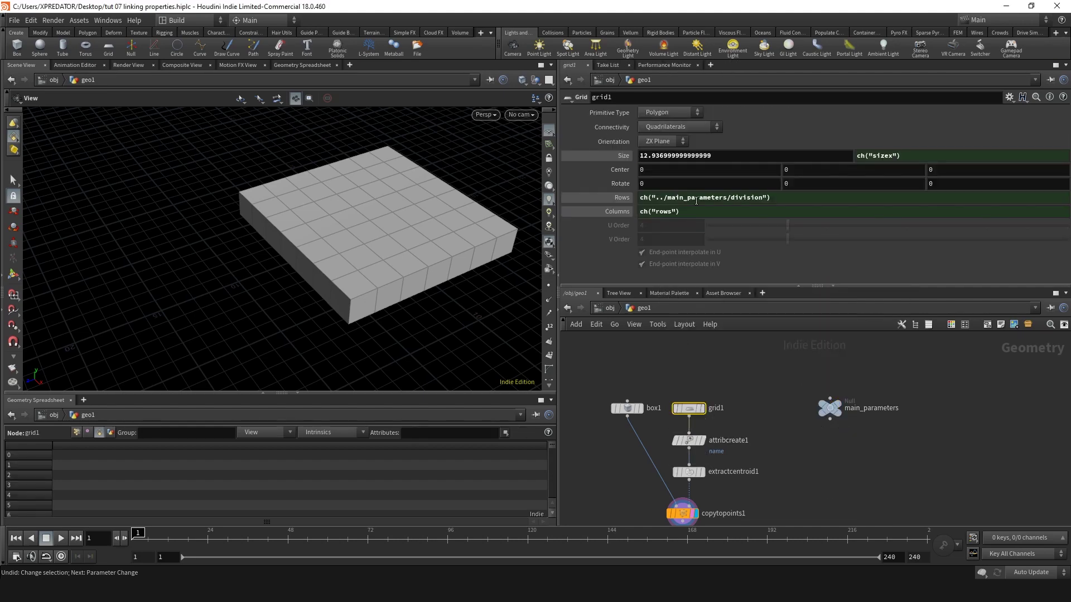
{"action": "right_click", "coordinate": [657, 155]}
{"action": "left_click", "coordinate": [687, 261]}
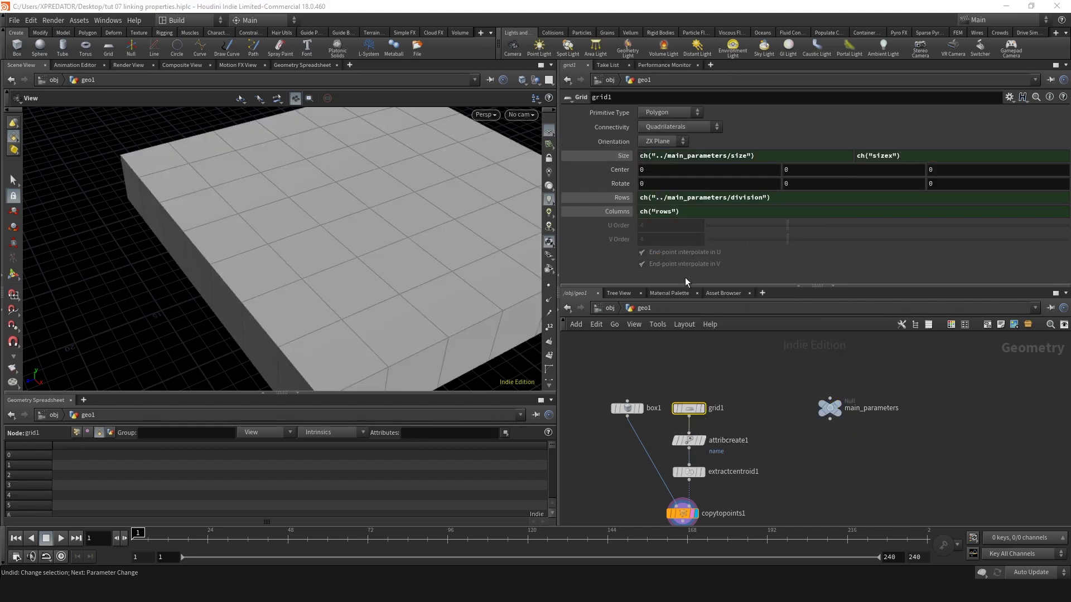
{"action": "scroll", "coordinate": [251, 282], "scroll_direction": "down", "scroll_amount": 5}
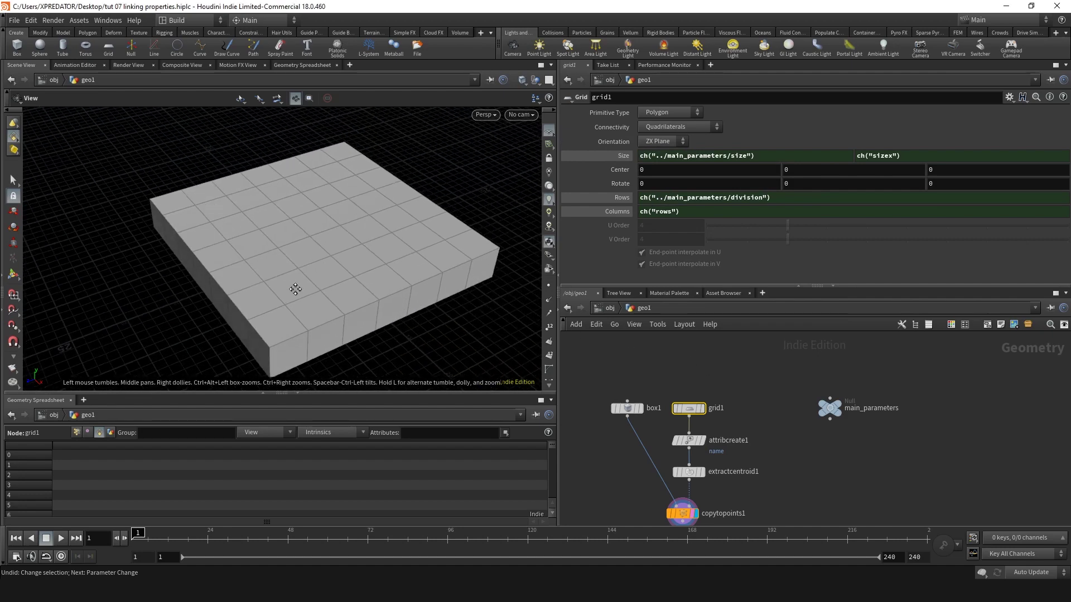
Drag main_parameters' division and size sliders and orbit to watch the cube slab resize
{"action": "left_click", "coordinate": [829, 410]}
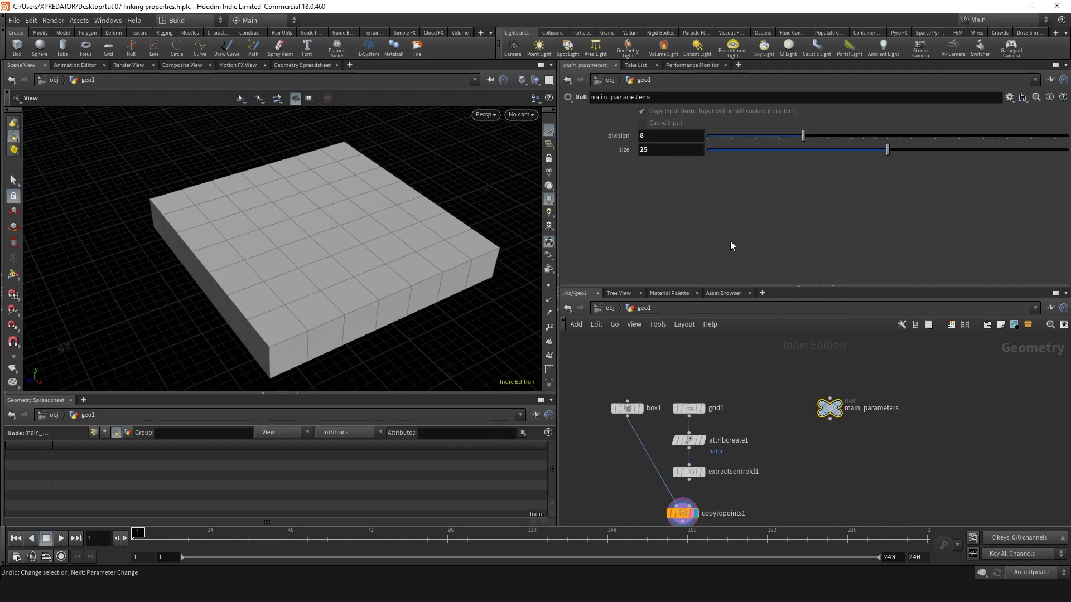
{"action": "left_click_drag", "start_coordinate": [801, 136], "coordinate": [938, 146]}
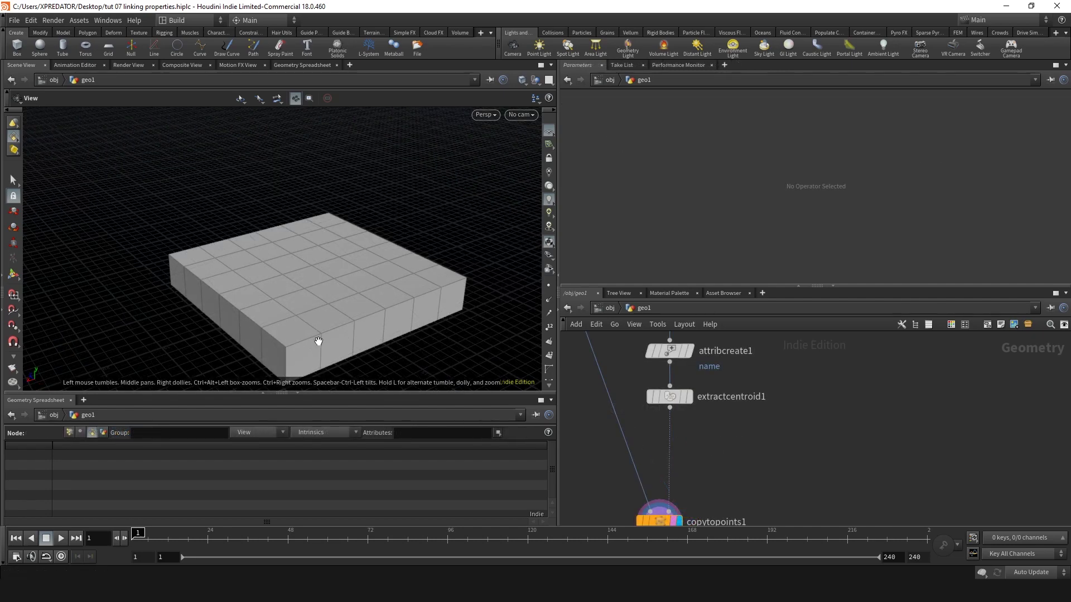
{"action": "left_click_drag", "start_coordinate": [317, 341], "coordinate": [335, 335]}
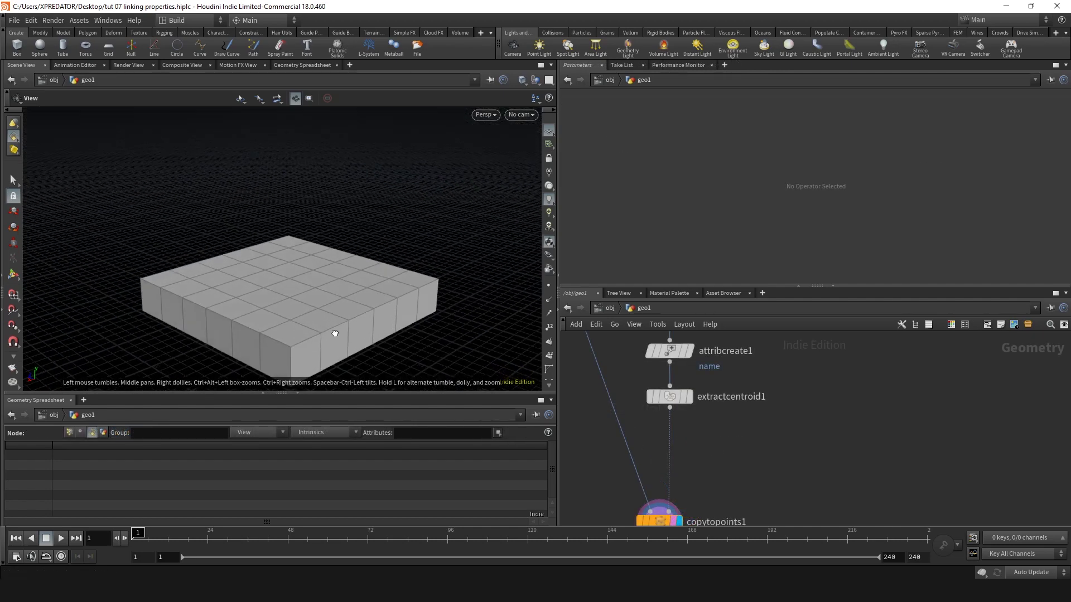
Add a Copy and Transform node above copytopoints1, offsetting copies upward with 5 copies
{"action": "key", "text": "h"}
{"action": "key", "text": "Tab"}
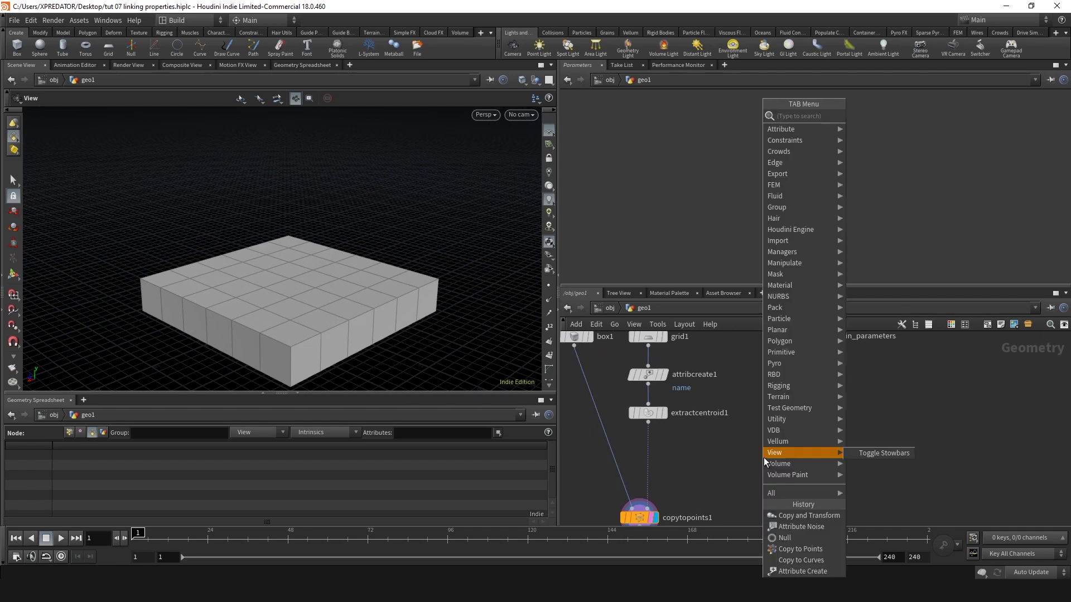
{"action": "type", "text": "copy"}
{"action": "key", "text": "Return"}
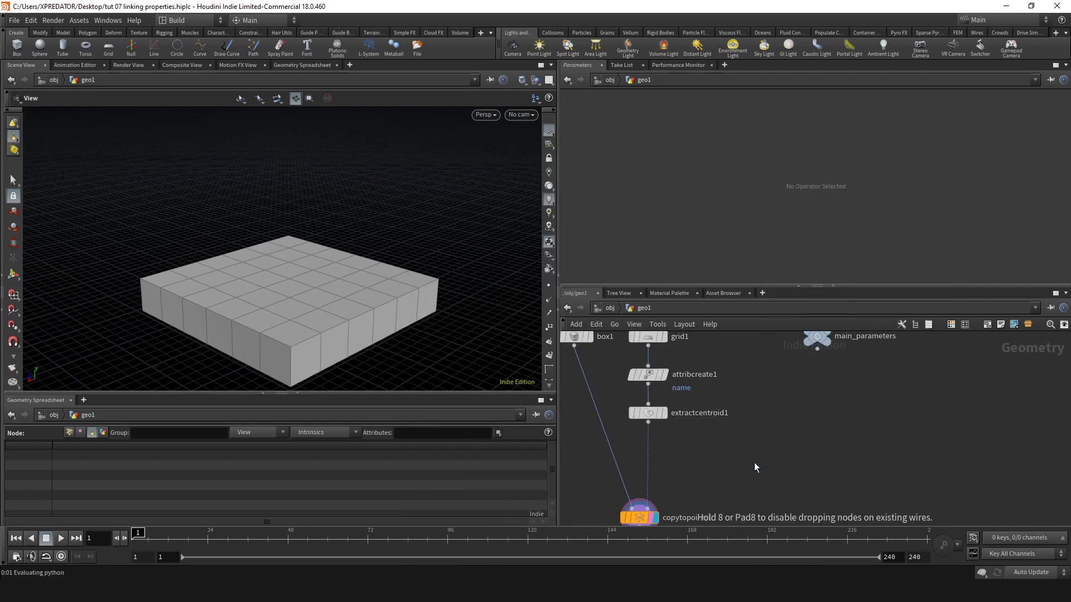
{"action": "left_click", "coordinate": [648, 455]}
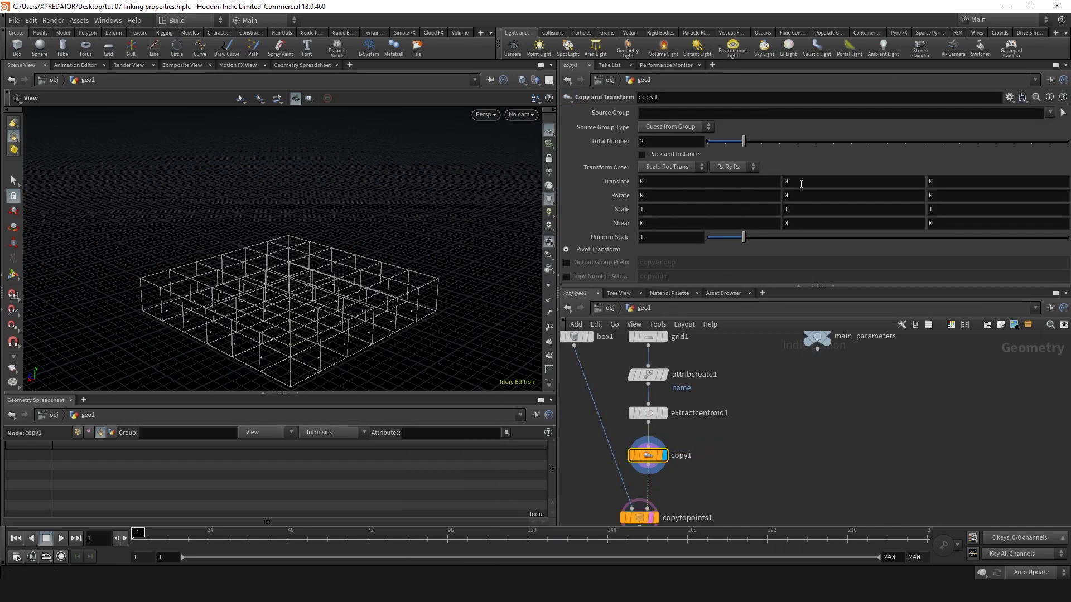
{"action": "middle_click_drag", "start_coordinate": [801, 181], "coordinate": [915, 184]}
{"action": "left_click_drag", "start_coordinate": [744, 142], "coordinate": [797, 142]}
Set copy1's Total Number to ch("../main_parameters/division")-1
{"action": "middle_click_drag", "start_coordinate": [818, 388], "coordinate": [800, 490]}
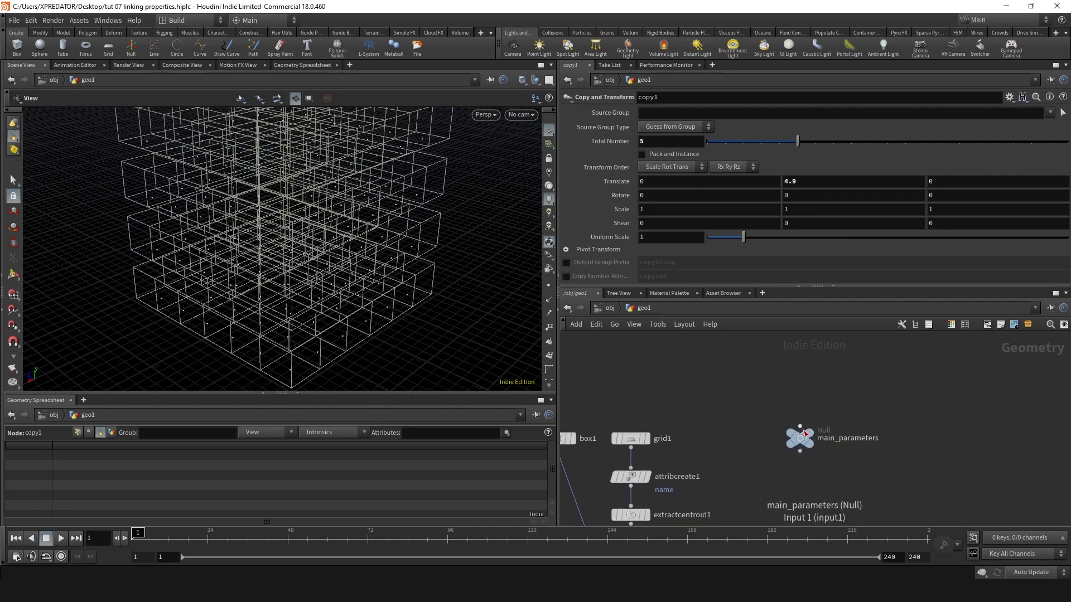
{"action": "left_click", "coordinate": [800, 437]}
{"action": "right_click", "coordinate": [644, 136]}
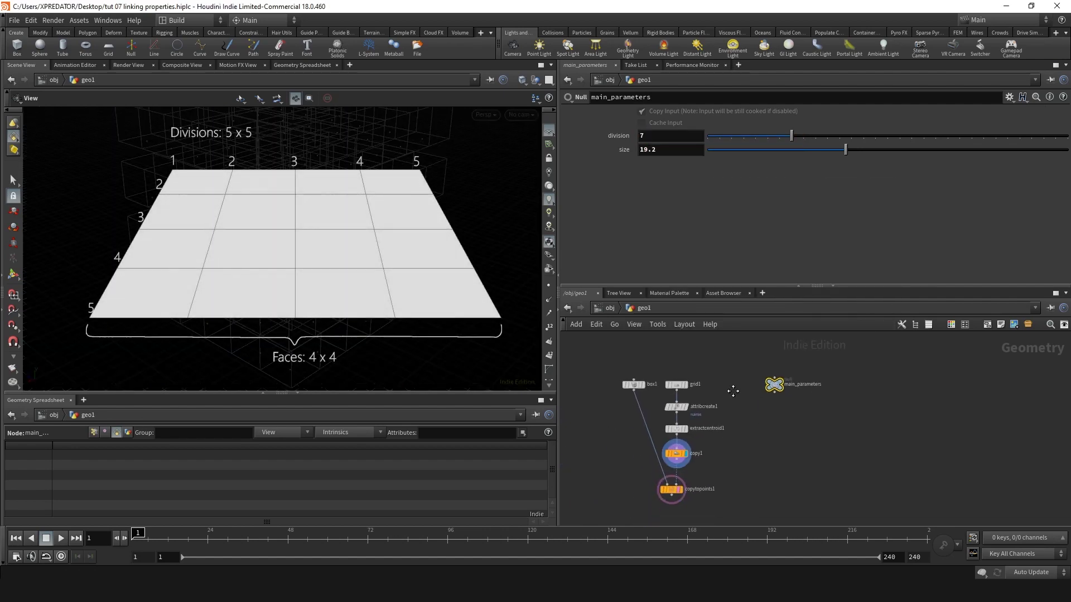
{"action": "scroll", "coordinate": [671, 491], "scroll_direction": "up", "scroll_amount": 3}
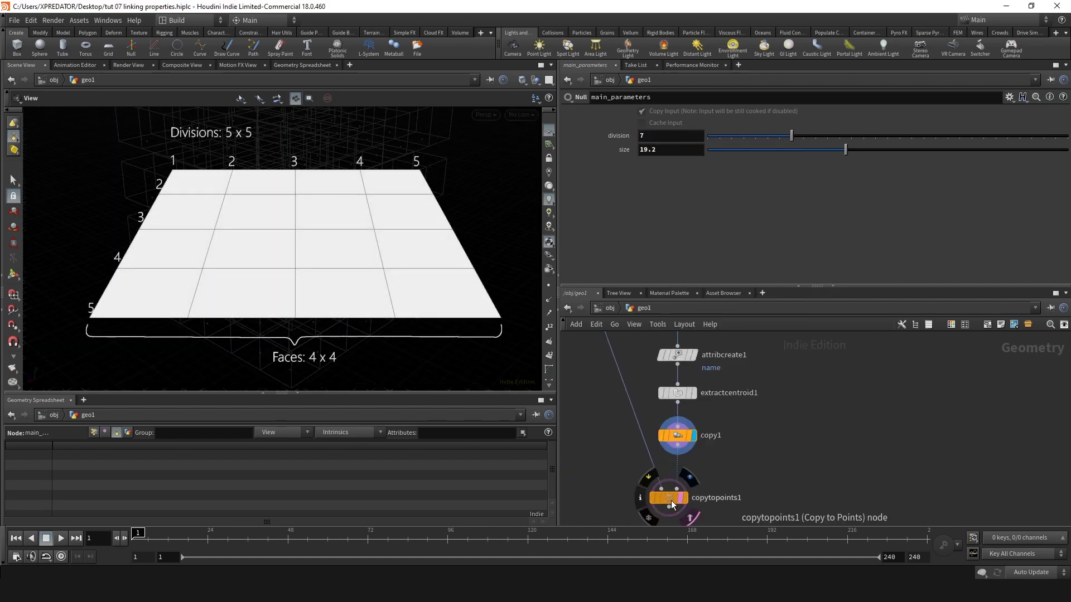
{"action": "left_click", "coordinate": [677, 433]}
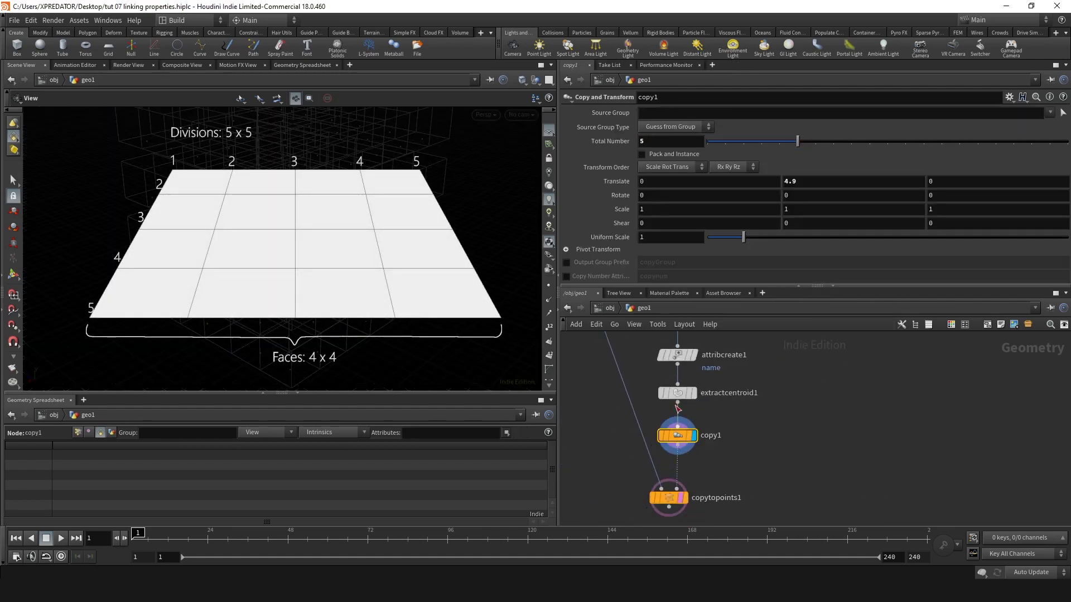
{"action": "right_click", "coordinate": [673, 136]}
{"action": "left_click", "coordinate": [699, 246]}
{"action": "type", "text": "-1"}
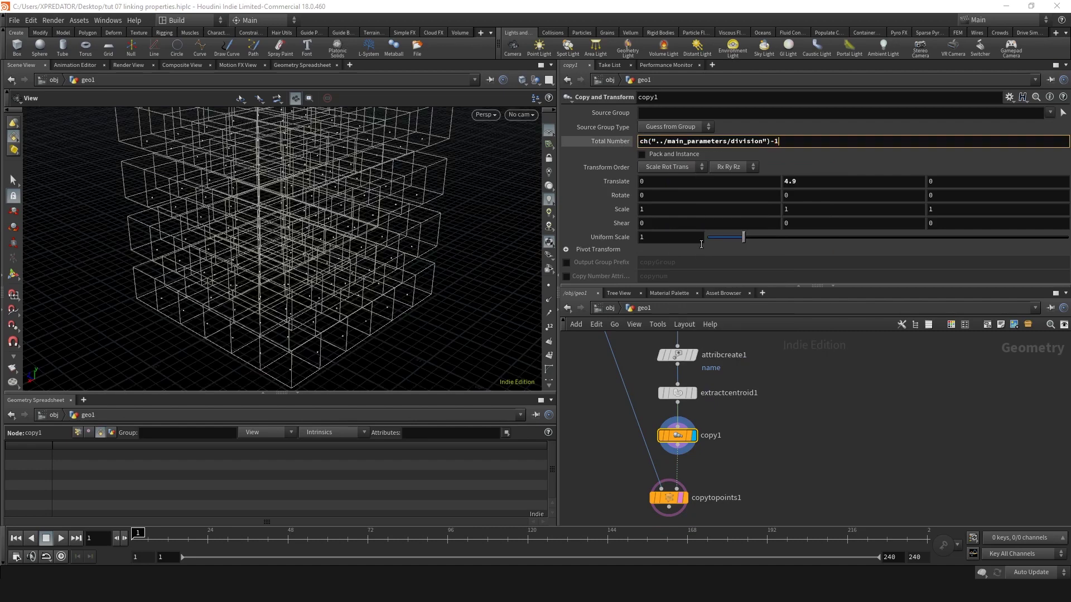
{"action": "key", "text": "Return"}
Set copy1's Translate Y to main_parameters size divided by (division-1)
{"action": "middle_click_drag", "start_coordinate": [841, 181], "coordinate": [776, 178]}
{"action": "middle_click_drag", "start_coordinate": [822, 362], "coordinate": [821, 447]}
{"action": "scroll", "coordinate": [822, 447], "scroll_direction": "up", "scroll_amount": 1}
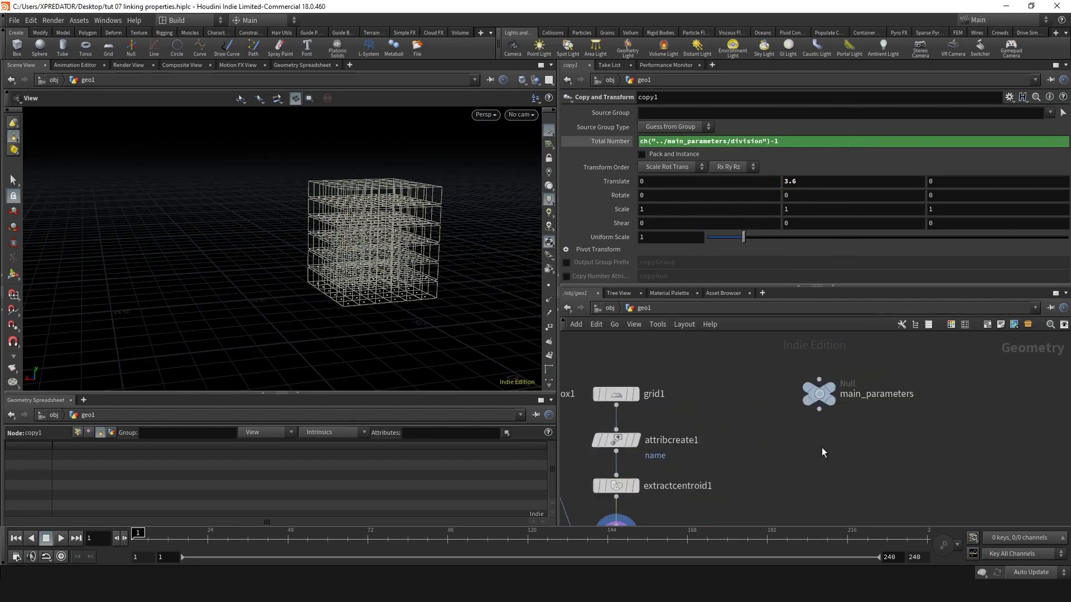
{"action": "left_click", "coordinate": [819, 394]}
{"action": "right_click", "coordinate": [668, 150]}
{"action": "left_click", "coordinate": [695, 219]}
{"action": "middle_click_drag", "start_coordinate": [716, 504], "coordinate": [815, 416]}
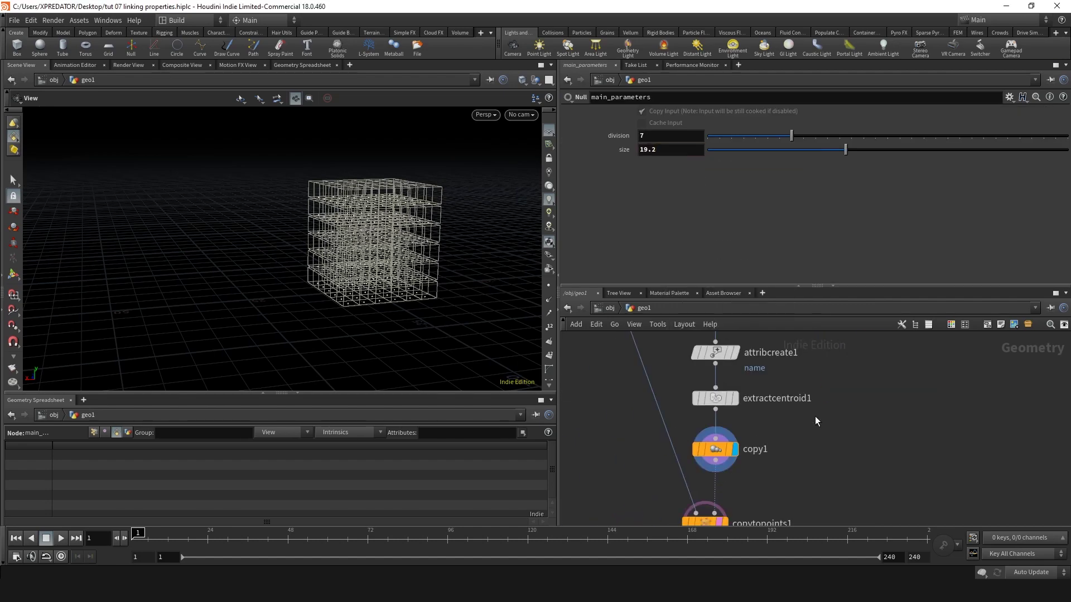
{"action": "left_click", "coordinate": [716, 449]}
{"action": "right_click", "coordinate": [800, 183]}
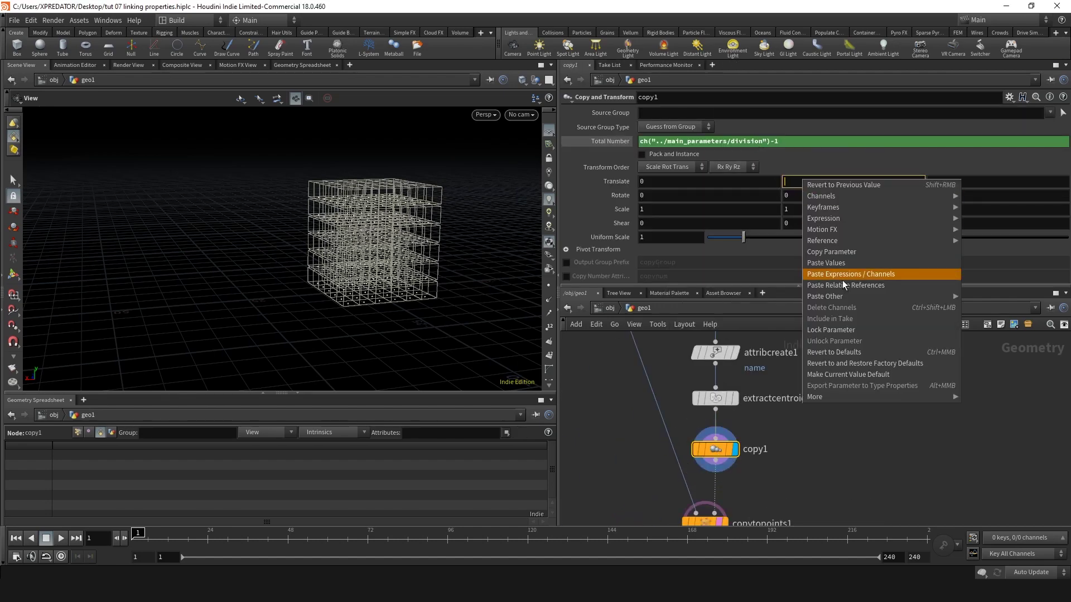
{"action": "left_click", "coordinate": [842, 279]}
{"action": "type", "text": "/main_parameters/size\")/"}
{"action": "key", "text": "Return"}
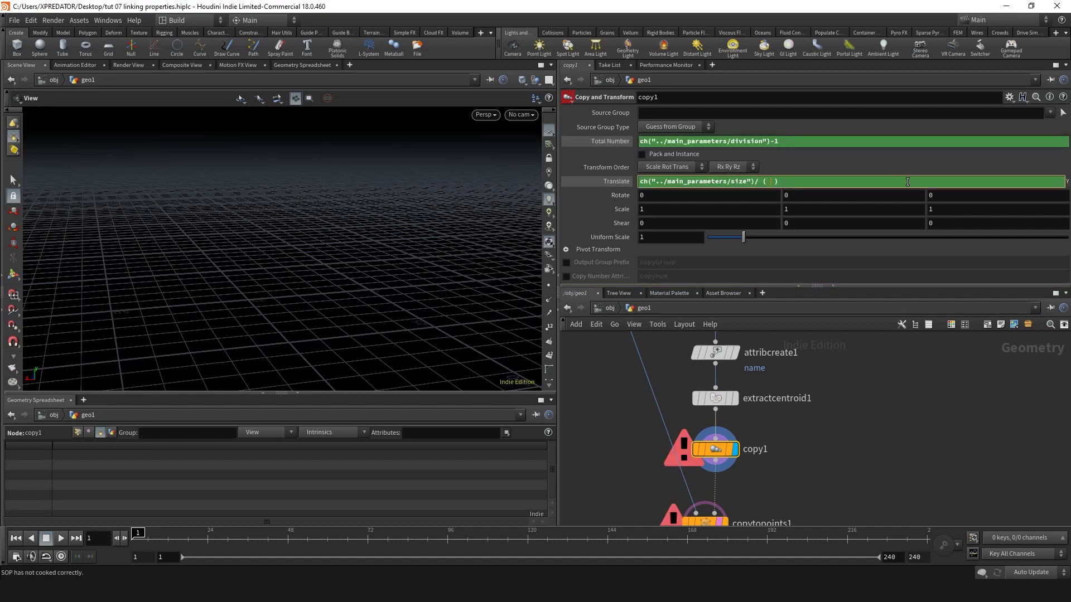
{"action": "key", "text": "ctrl+v"}
{"action": "key", "text": "Return"}
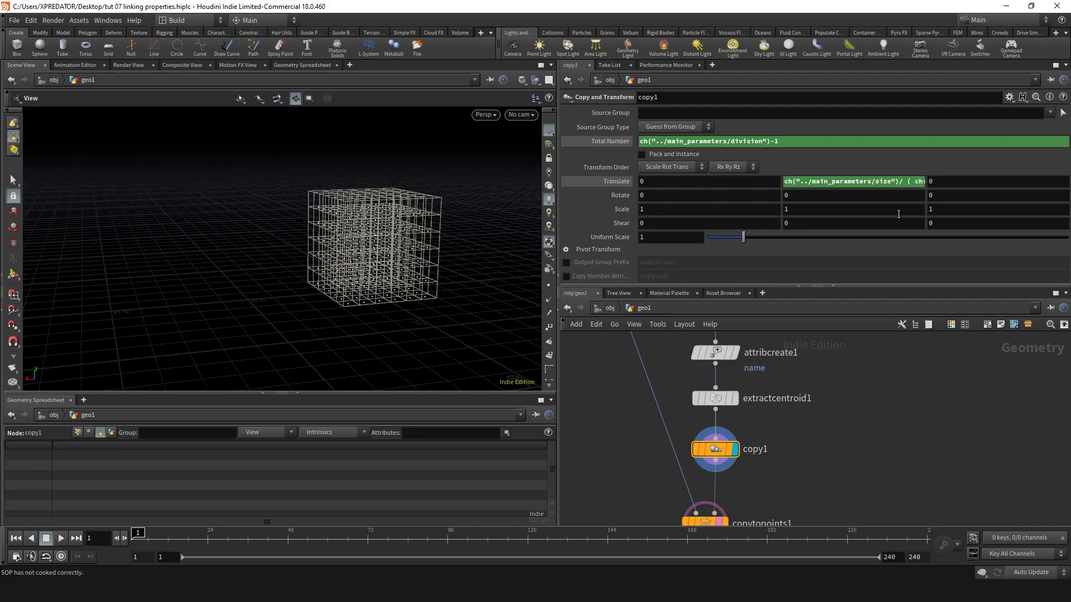
{"action": "left_click_drag", "start_coordinate": [294, 206], "coordinate": [421, 237]}
Display copytopoints1 and insert an Attribute Noise node below copy1
{"action": "middle_click_drag", "start_coordinate": [654, 506], "coordinate": [650, 450]}
{"action": "left_click", "coordinate": [725, 451]}
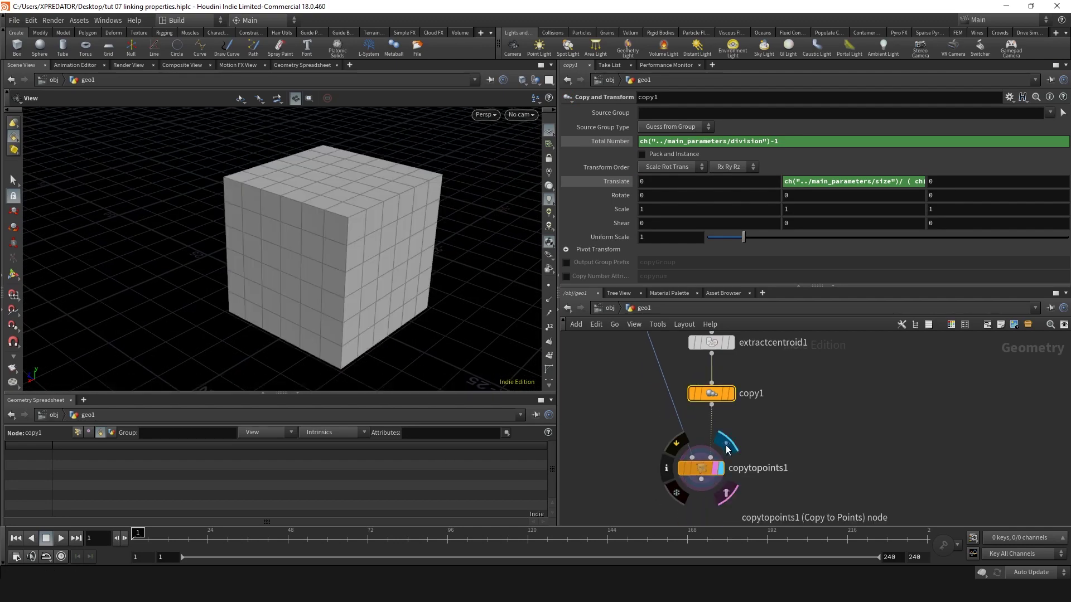
{"action": "scroll", "coordinate": [748, 453], "scroll_direction": "down", "scroll_amount": 2}
{"action": "left_click", "coordinate": [862, 340]}
{"action": "key", "text": "Tab"}
{"action": "type", "text": "att"}
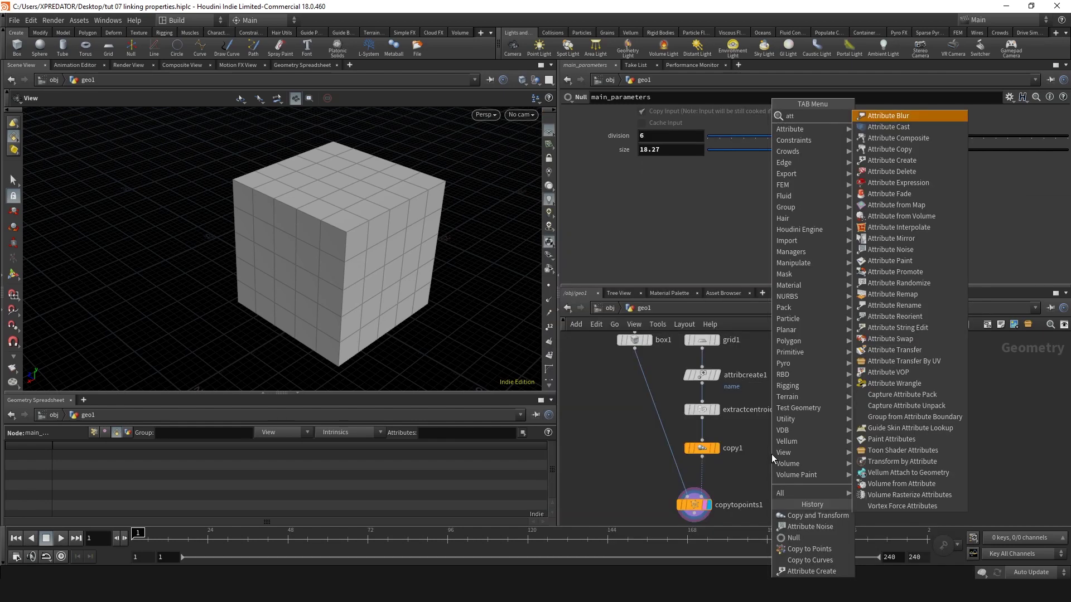
{"action": "type", "text": "ribute noise"}
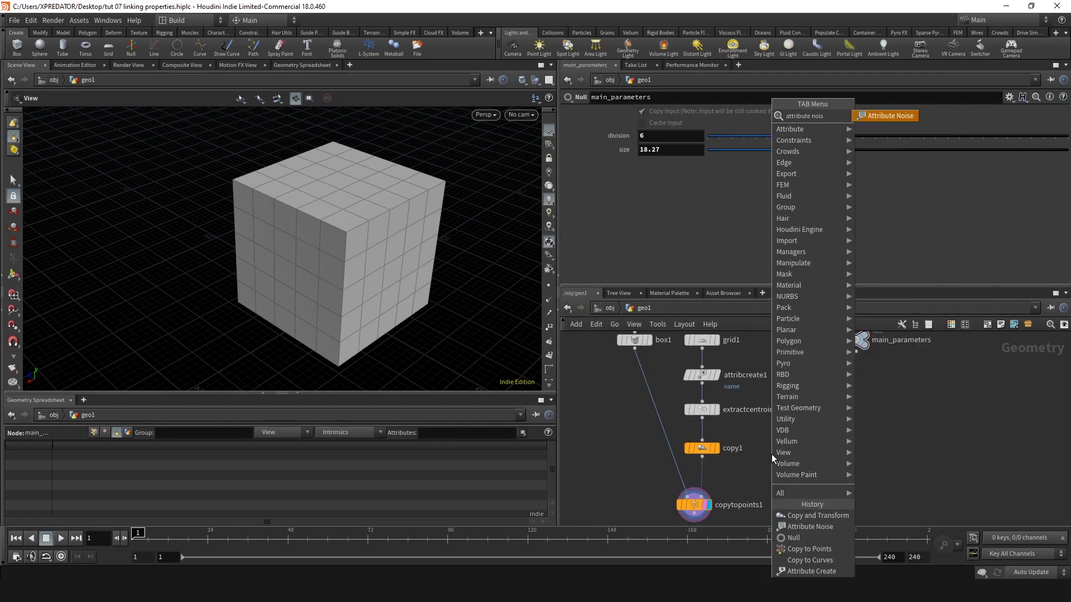
{"action": "key", "text": "Return"}
{"action": "scroll", "coordinate": [772, 454], "scroll_direction": "up", "scroll_amount": 3}
{"action": "left_click", "coordinate": [649, 486]}
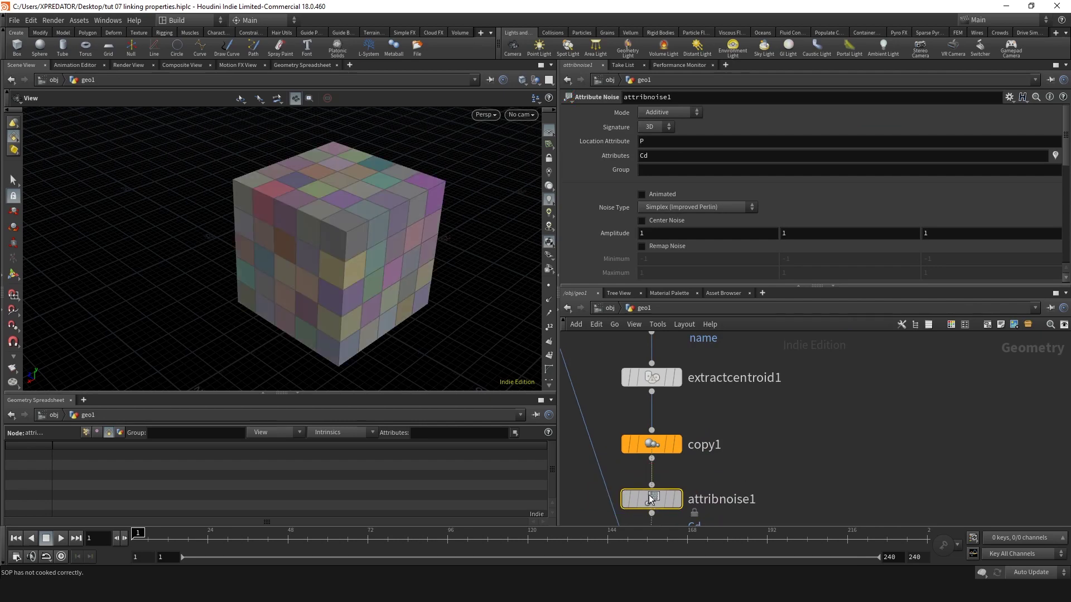
{"action": "scroll", "coordinate": [820, 404], "scroll_direction": "down", "scroll_amount": 2}
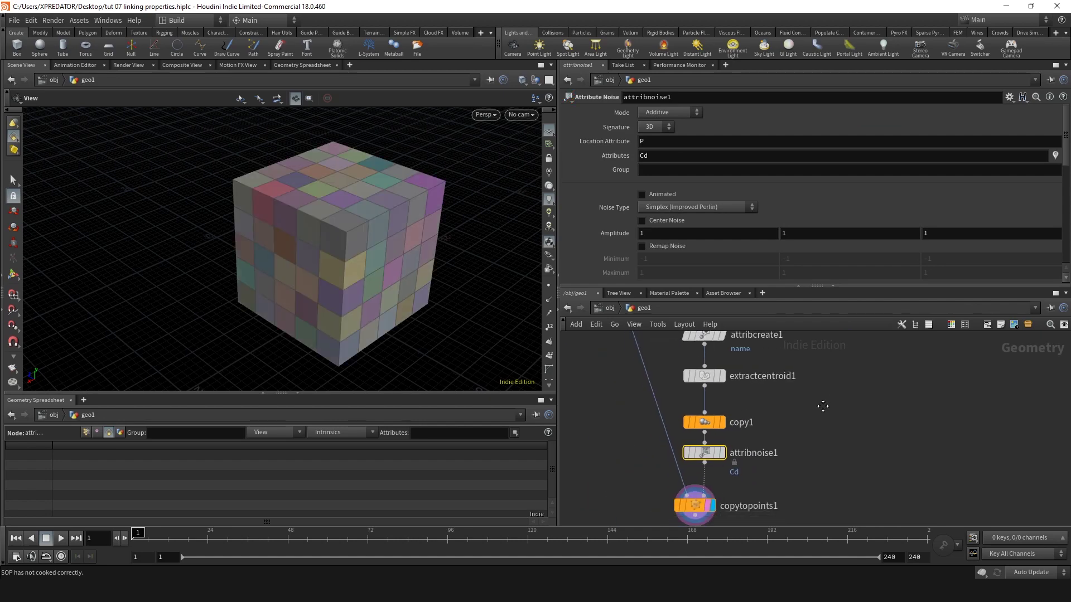
Make the noise drive pscale with a 1D signature, then raise division and size
{"action": "left_click", "coordinate": [660, 153]}
{"action": "type", "text": "pscale"}
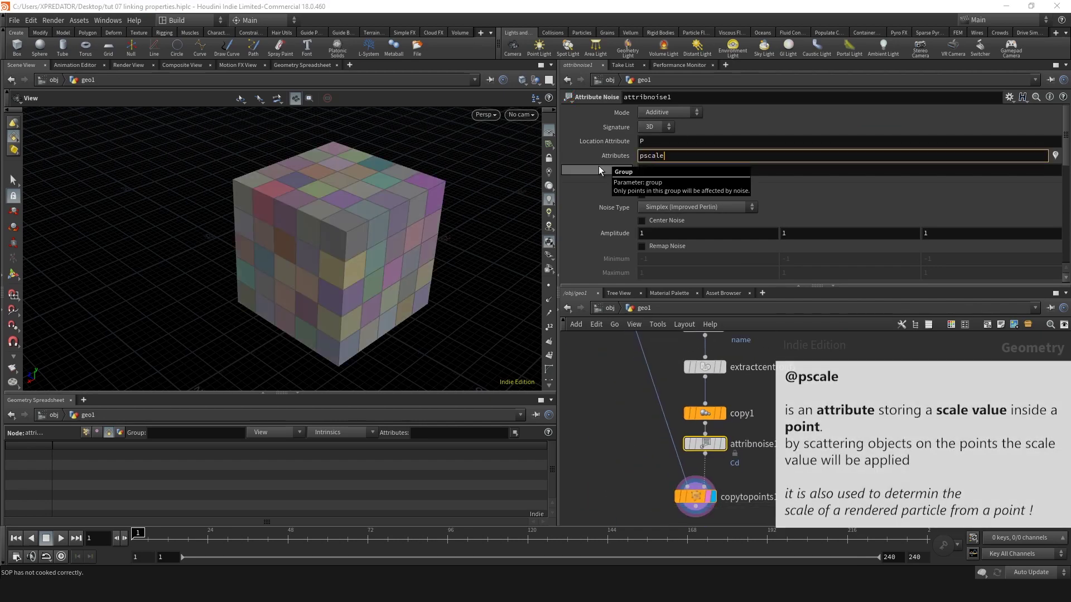
{"action": "key", "text": "Return"}
{"action": "left_click", "coordinate": [660, 128]}
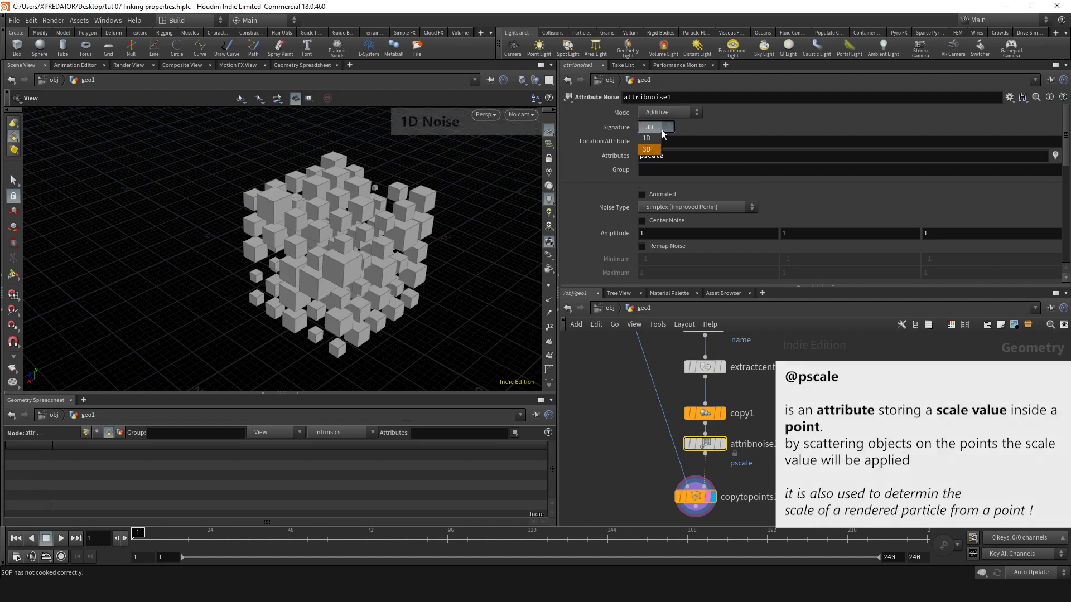
{"action": "left_click", "coordinate": [654, 138]}
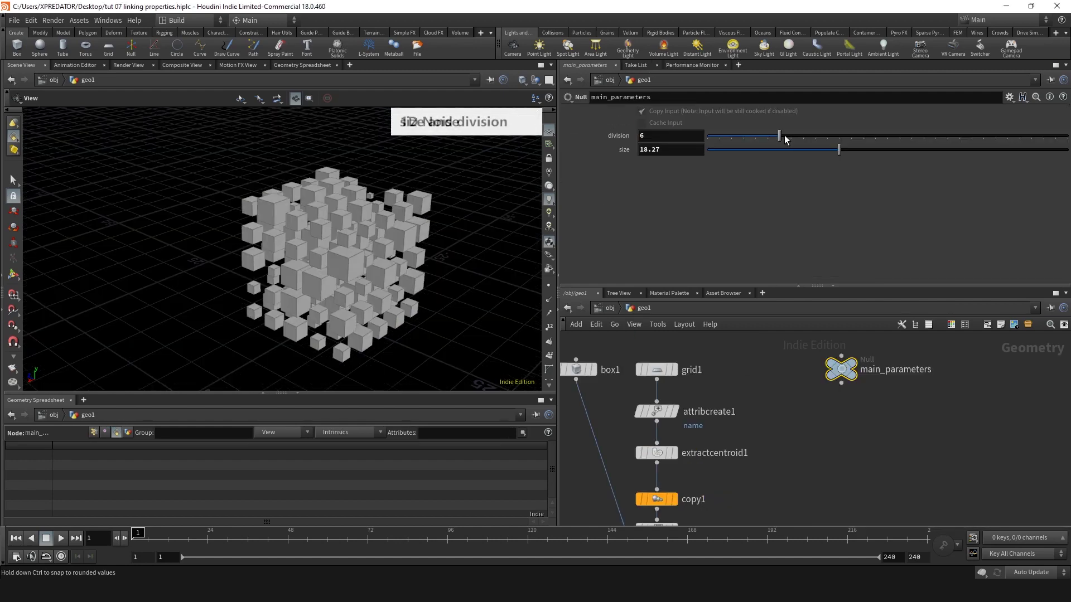
{"action": "left_click_drag", "start_coordinate": [782, 135], "coordinate": [872, 149]}
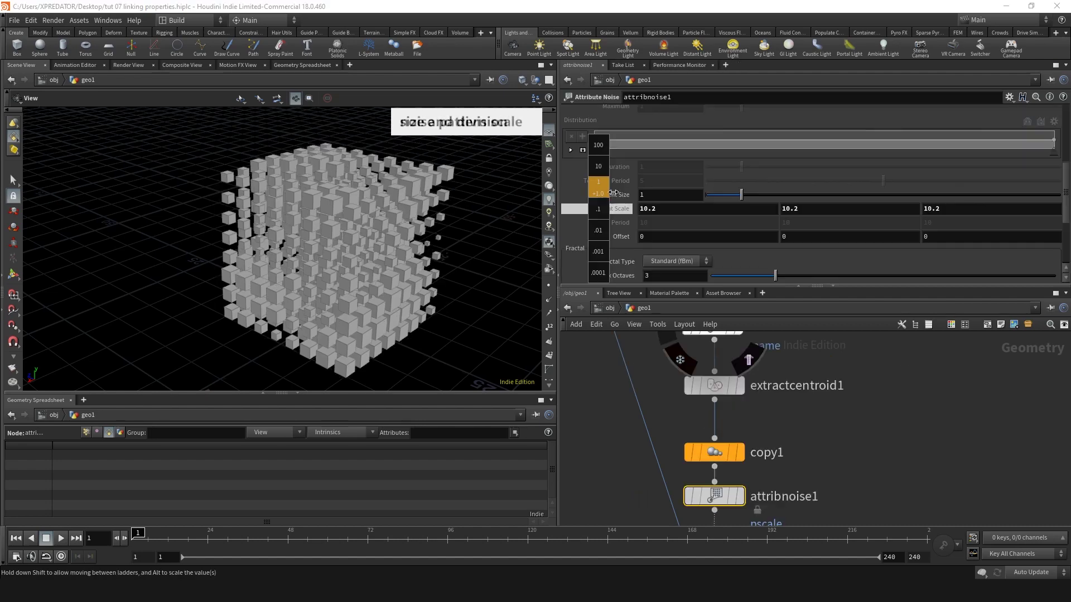
{"action": "middle_click_drag", "start_coordinate": [598, 193], "coordinate": [636, 195]}
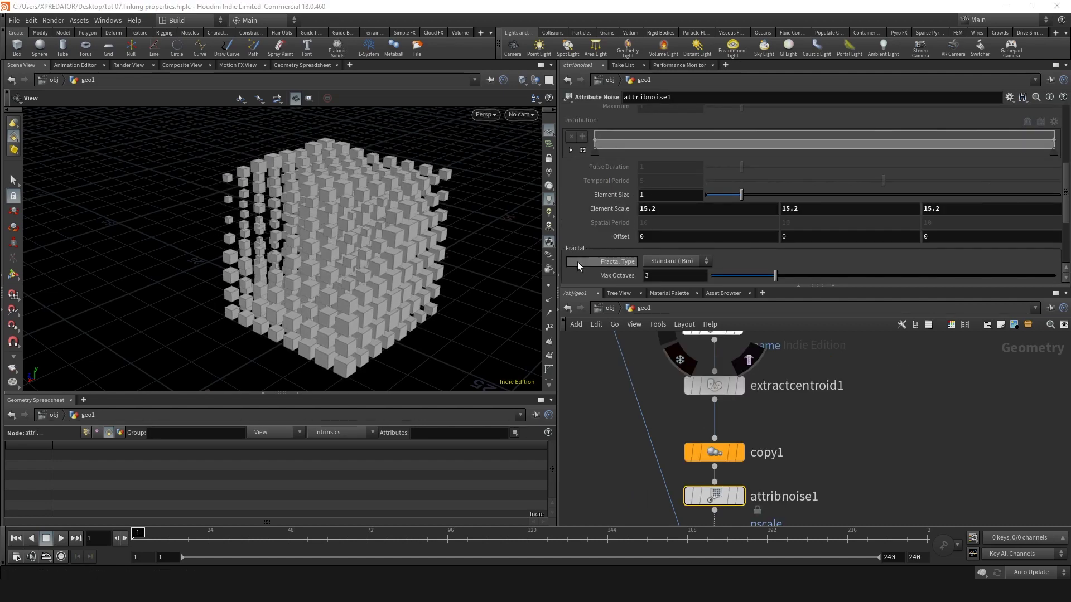
{"action": "scroll", "coordinate": [617, 400], "scroll_direction": "down", "scroll_amount": 2}
Change box1's Center Y from ch("scale")/2 to 0 and orbit to check the cubes
{"action": "middle_click_drag", "start_coordinate": [617, 400], "coordinate": [755, 518]}
{"action": "scroll", "coordinate": [735, 420], "scroll_direction": "up", "scroll_amount": 2}
{"action": "left_click", "coordinate": [731, 420]}
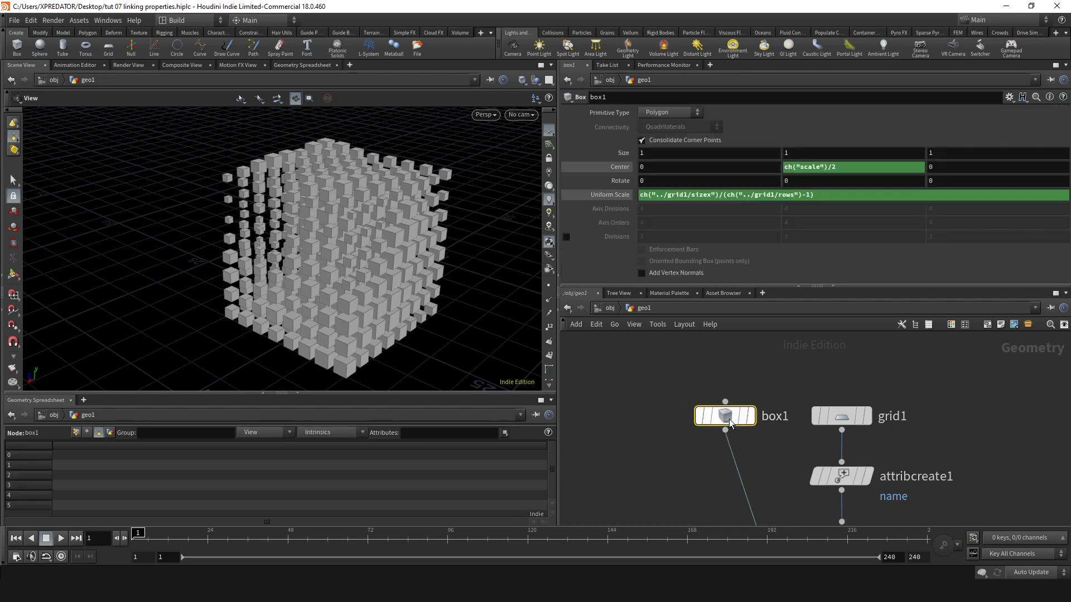
{"action": "left_click", "coordinate": [864, 169]}
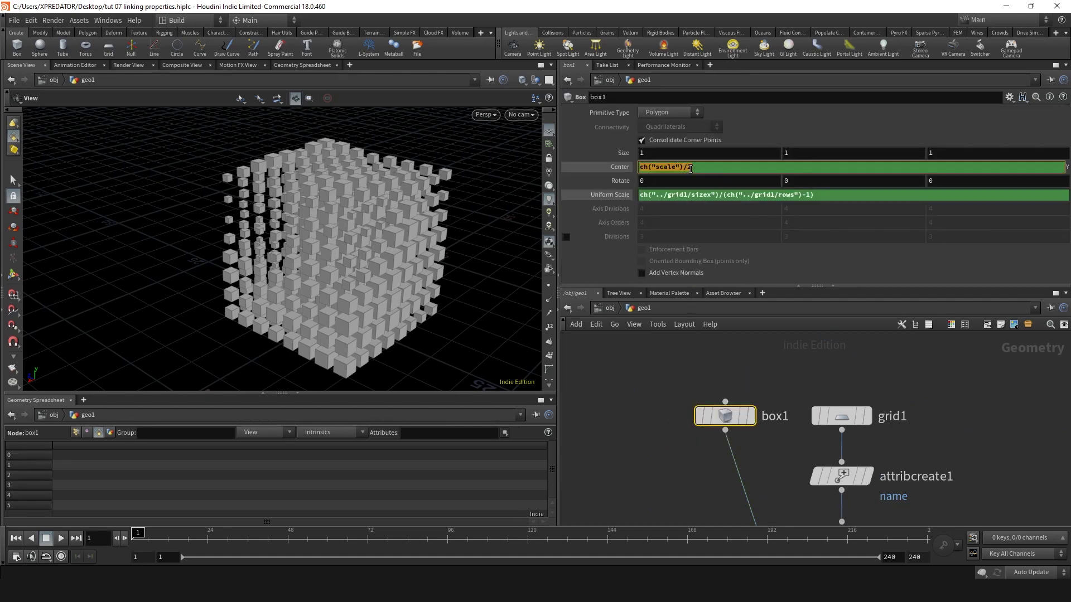
{"action": "key", "text": "Return"}
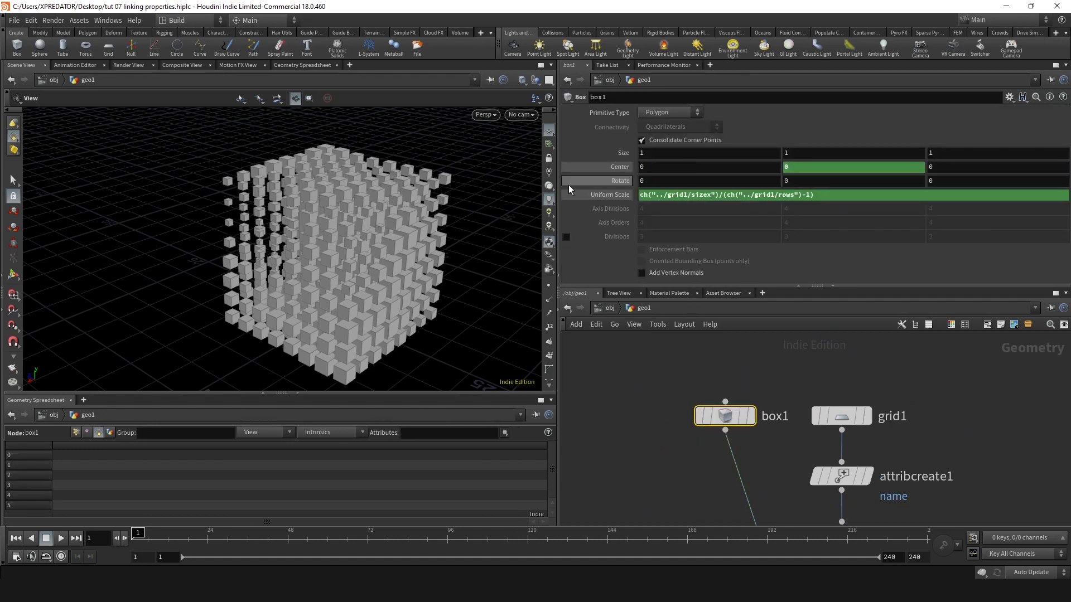
{"action": "left_click_drag", "start_coordinate": [404, 269], "coordinate": [339, 240]}
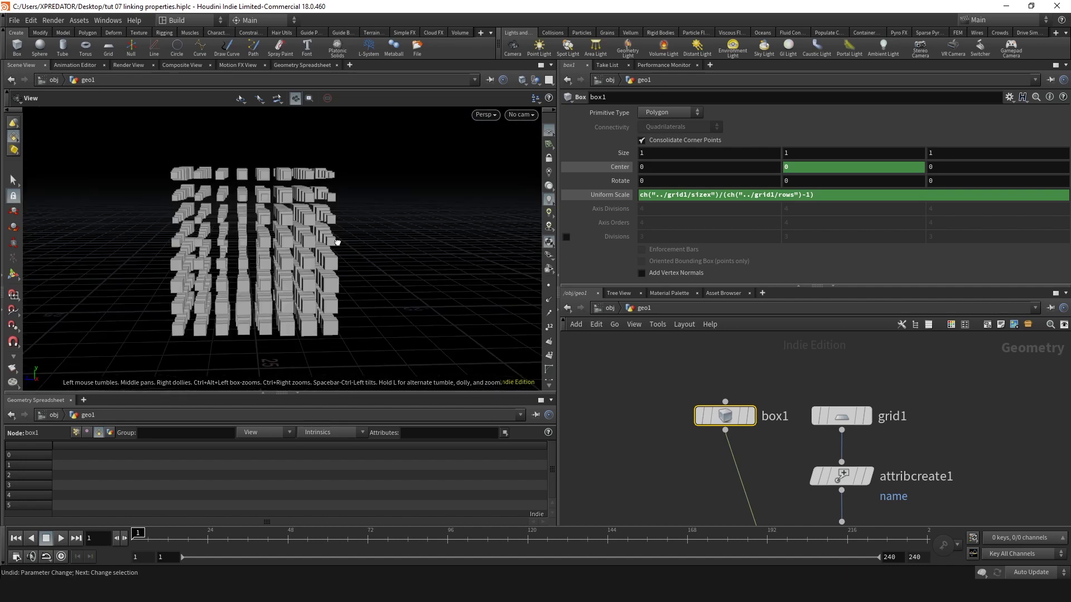
{"action": "scroll", "coordinate": [681, 466], "scroll_direction": "down", "scroll_amount": 3}
{"action": "middle_click_drag", "start_coordinate": [698, 478], "coordinate": [726, 446]}
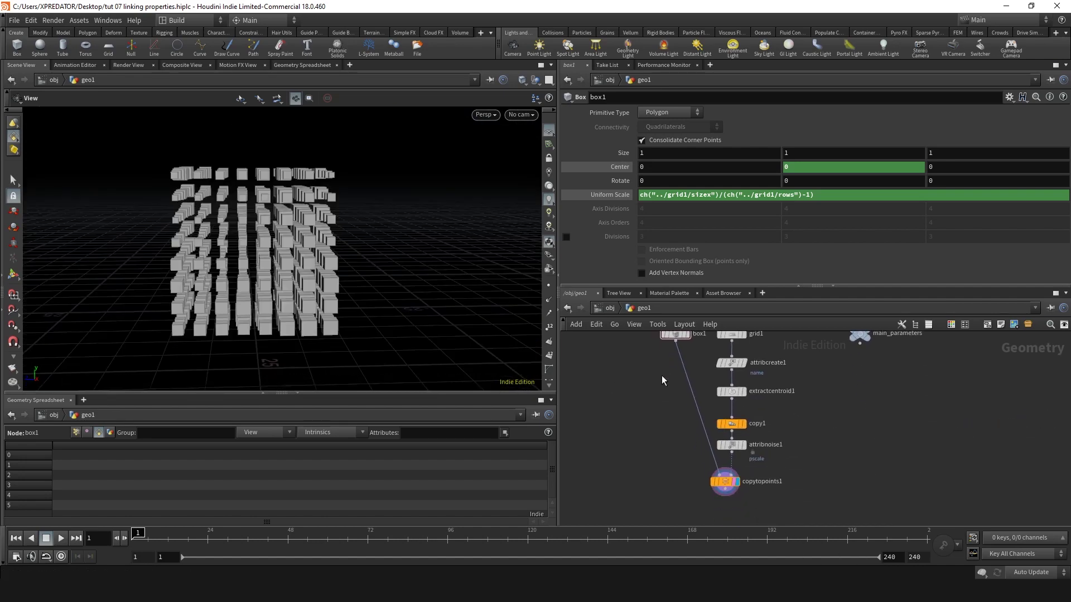
{"action": "scroll", "coordinate": [737, 452], "scroll_direction": "up", "scroll_amount": 3}
Set attribnoise1 Offset Y to $T and enable Remap Noise with Minimum 0
{"action": "left_click", "coordinate": [736, 449]}
{"action": "left_click", "coordinate": [793, 181]}
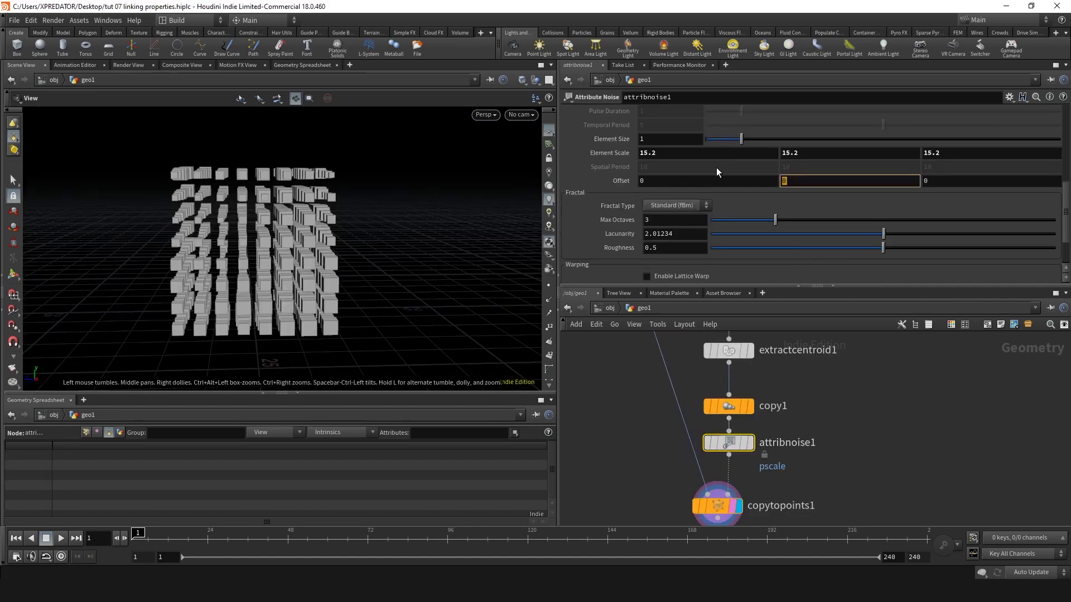
{"action": "type", "text": "$T"}
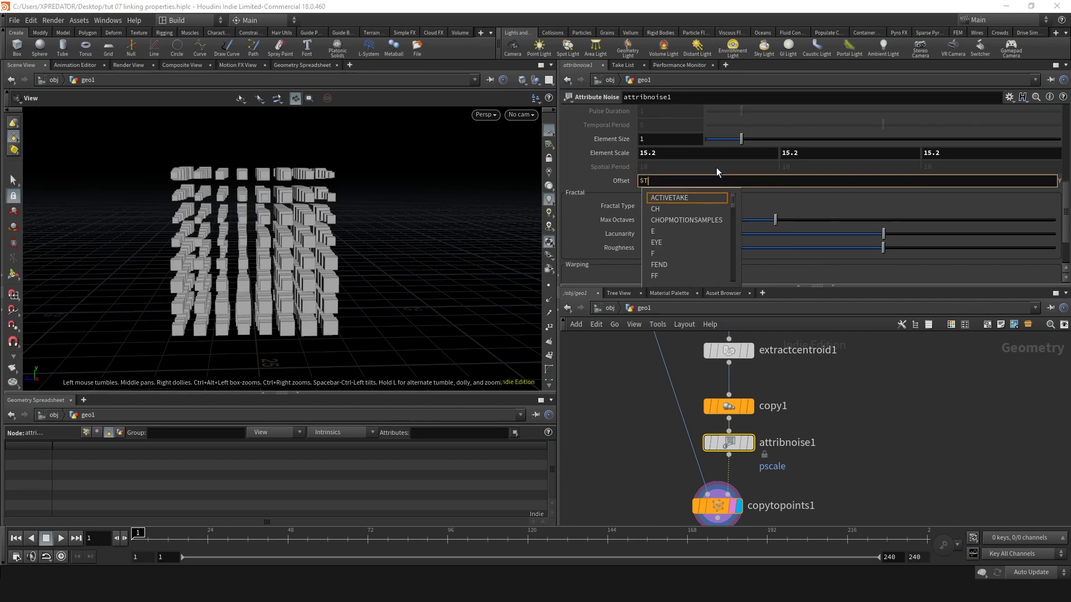
{"action": "key", "text": "Return"}
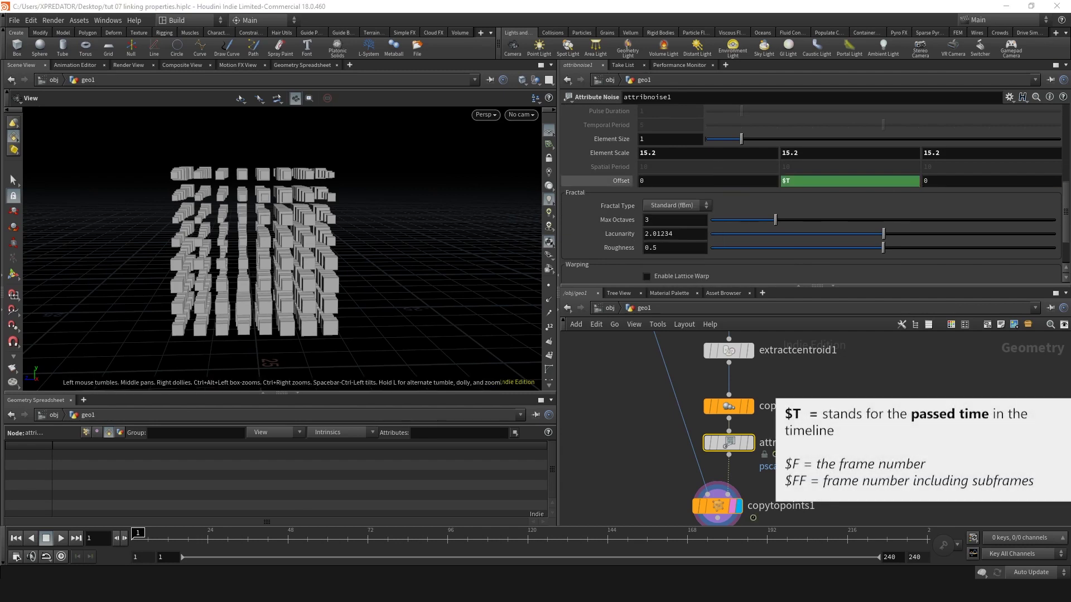
{"action": "left_click", "coordinate": [61, 538]}
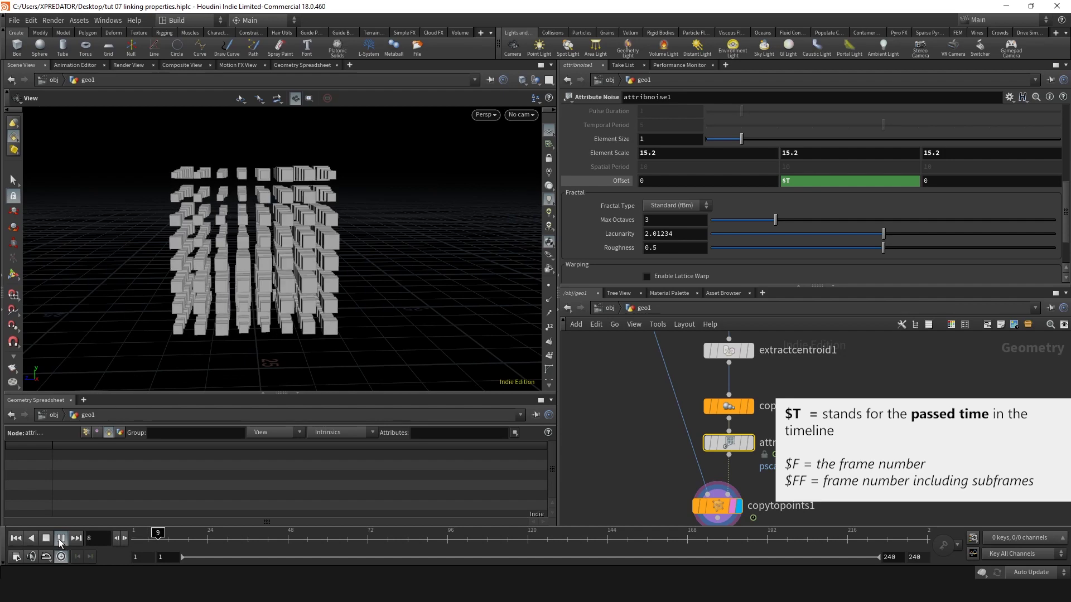
{"action": "left_click_drag", "start_coordinate": [323, 210], "coordinate": [257, 193]}
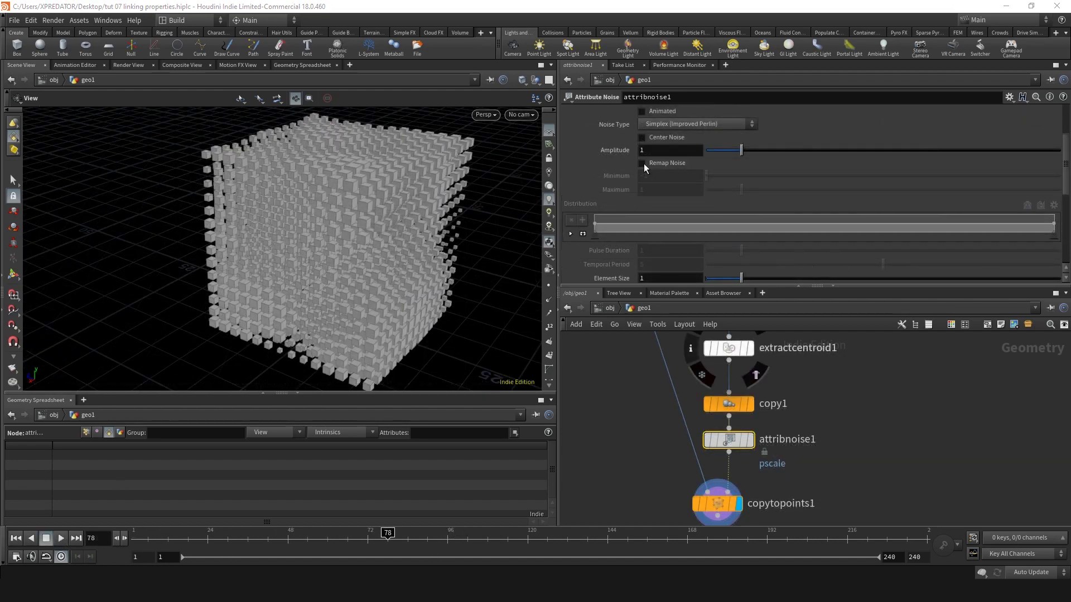
{"action": "left_click", "coordinate": [642, 163]}
{"action": "type", "text": "0"}
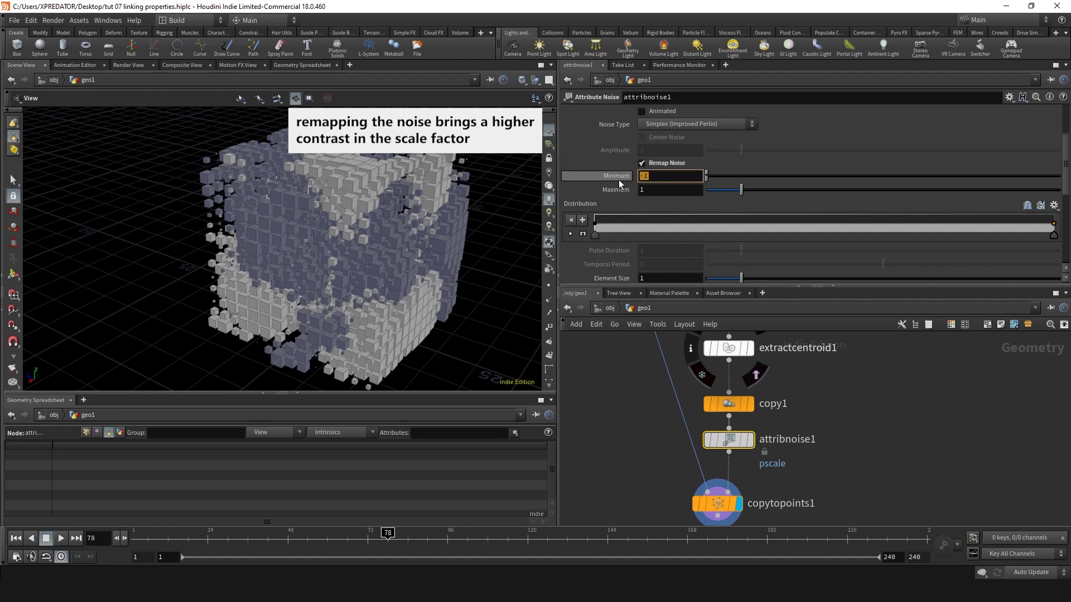
{"action": "key", "text": "Return"}
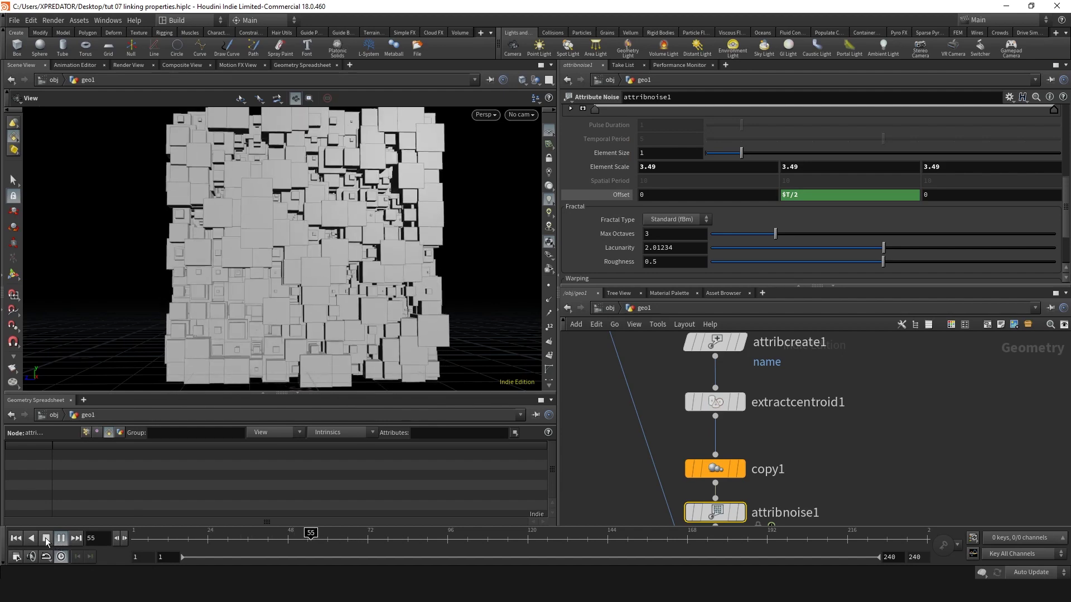
Add a Null node below copytopoints1
{"action": "scroll", "coordinate": [696, 487], "scroll_direction": "down", "scroll_amount": 3}
{"action": "key", "text": "Tab"}
{"action": "type", "text": "null"}
{"action": "key", "text": "Return"}
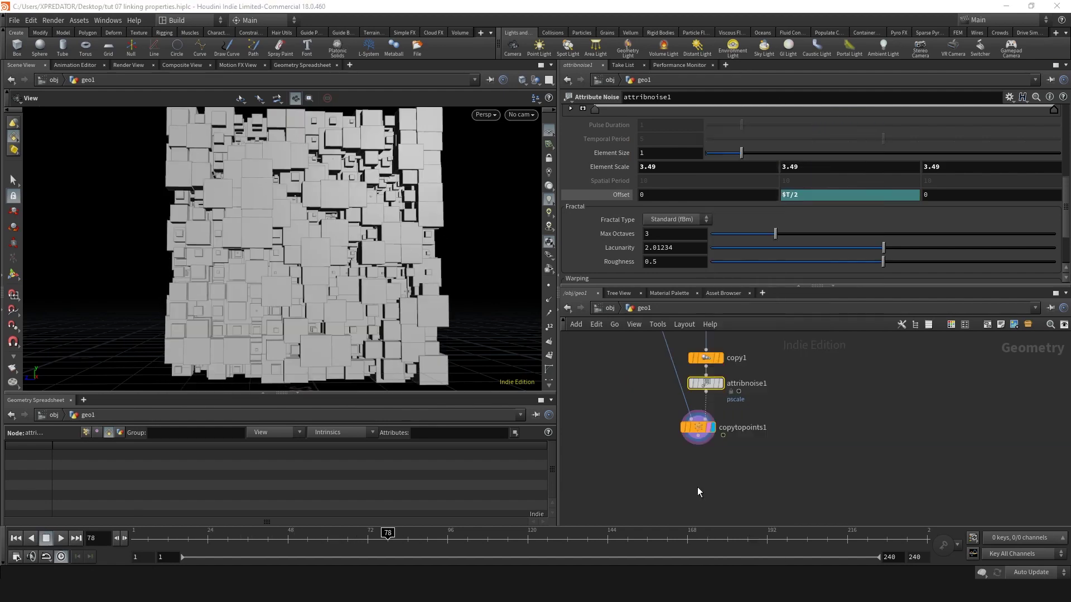
Rename the null to OUT and return to the obj level
{"action": "key", "text": "F2"}
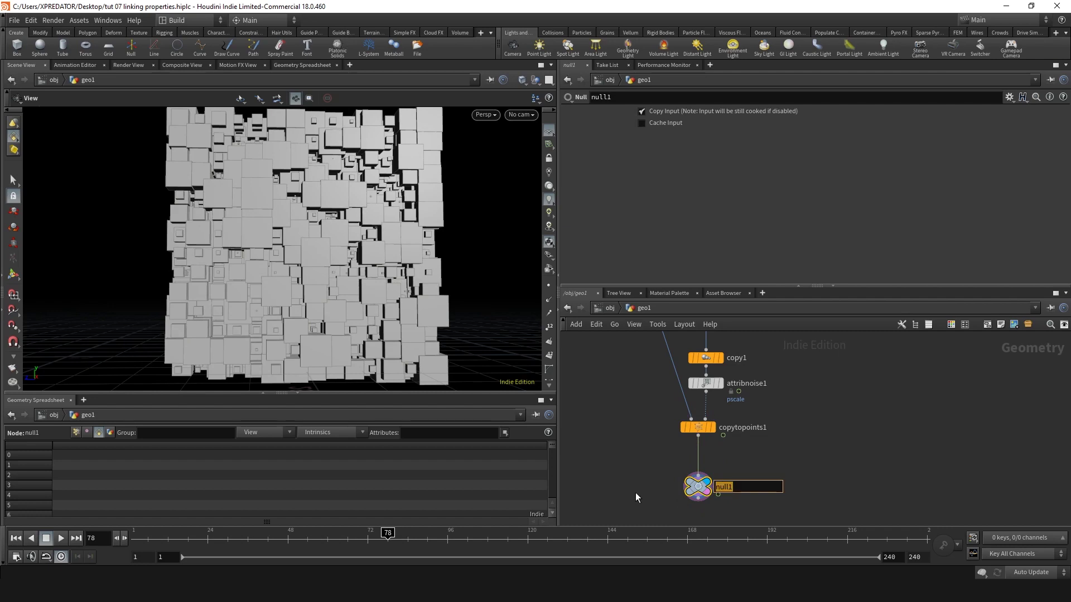
{"action": "type", "text": "OUT"}
{"action": "key", "text": "Return"}
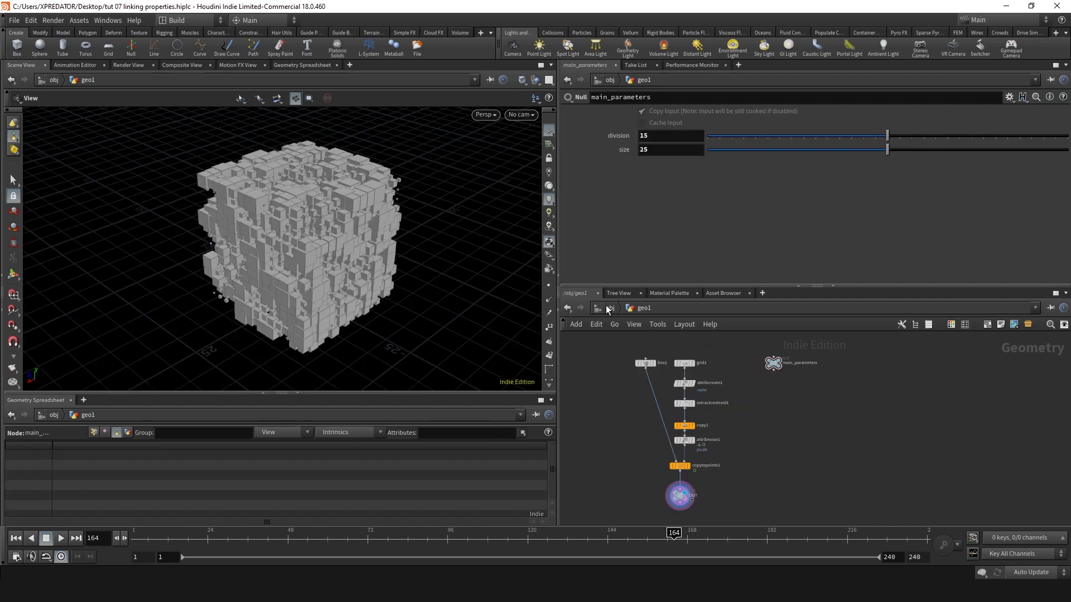
{"action": "left_click", "coordinate": [609, 307]}
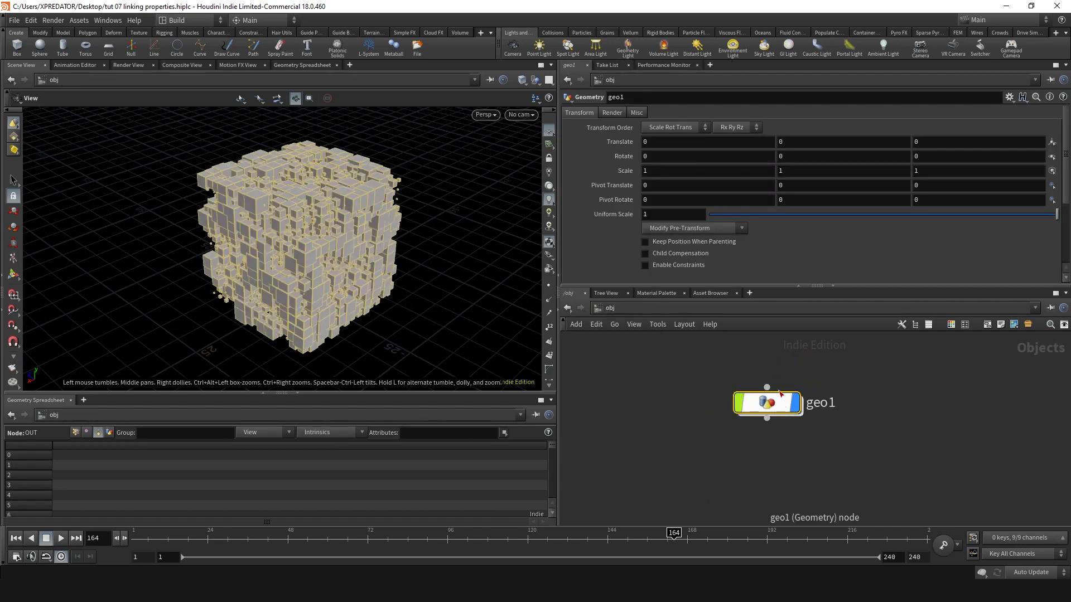
Move geo1 away from the origin to -64.5582, 0, 30.9859
{"action": "left_click_drag", "start_coordinate": [212, 240], "coordinate": [277, 305]}
{"action": "key", "text": "r"}
{"action": "left_click_drag", "start_coordinate": [277, 260], "coordinate": [162, 225]}
Add a new geo2 object beside geo1 and dive inside it
{"action": "key", "text": "Tab"}
{"action": "type", "text": "null"}
{"action": "key", "text": "Return"}
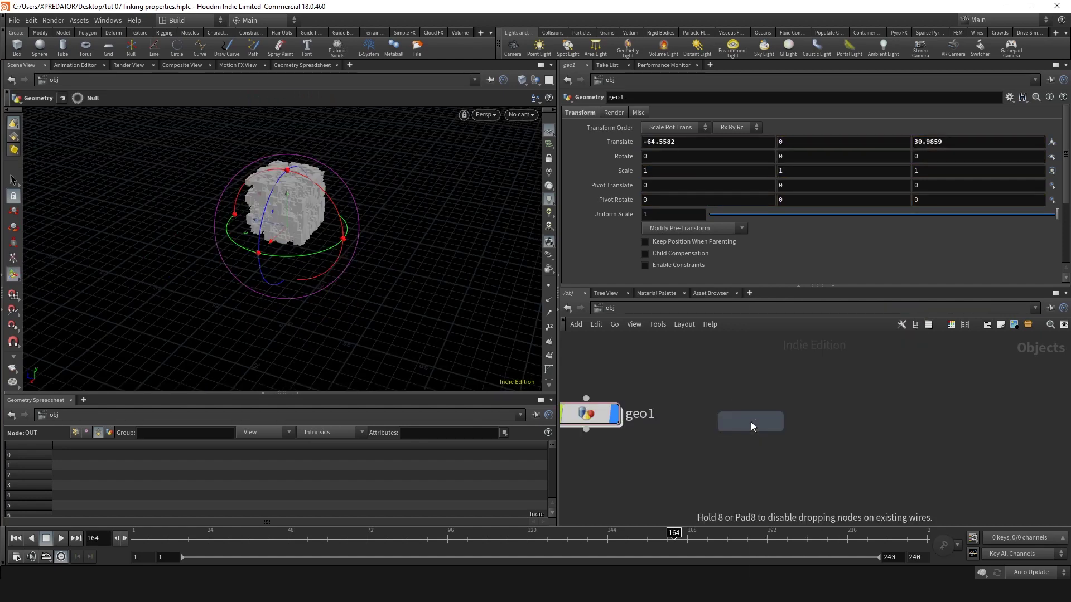
{"action": "left_click", "coordinate": [751, 422]}
{"action": "double_click", "coordinate": [751, 422]}
Add an Object Merge in geo2 pulling in /obj/geo1/OUT
{"action": "key", "text": "Tab"}
{"action": "mouse_move", "coordinate": [751, 418]}
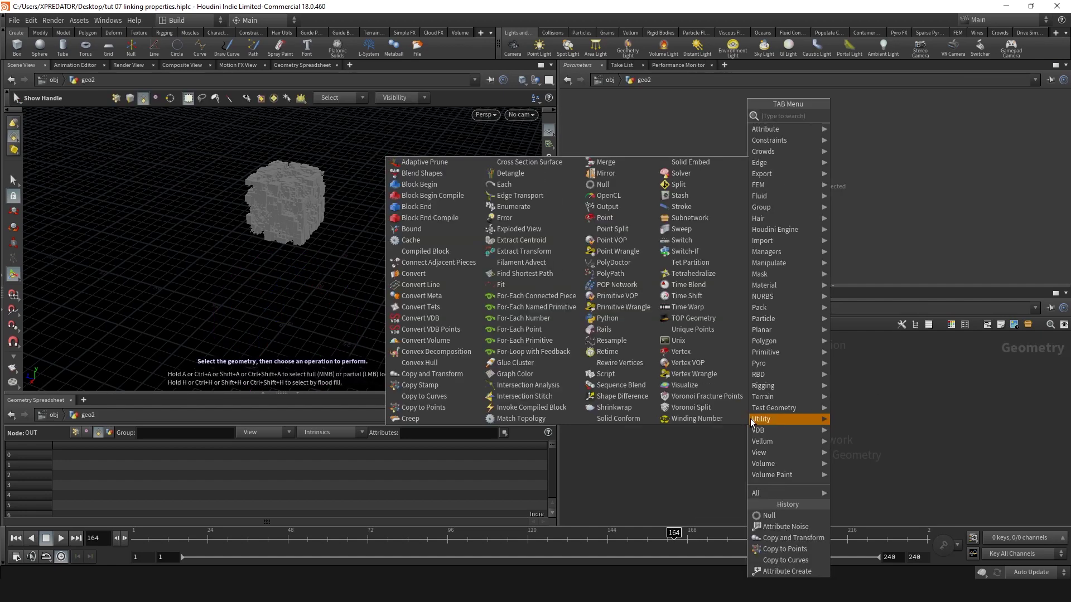
{"action": "type", "text": "object mer"}
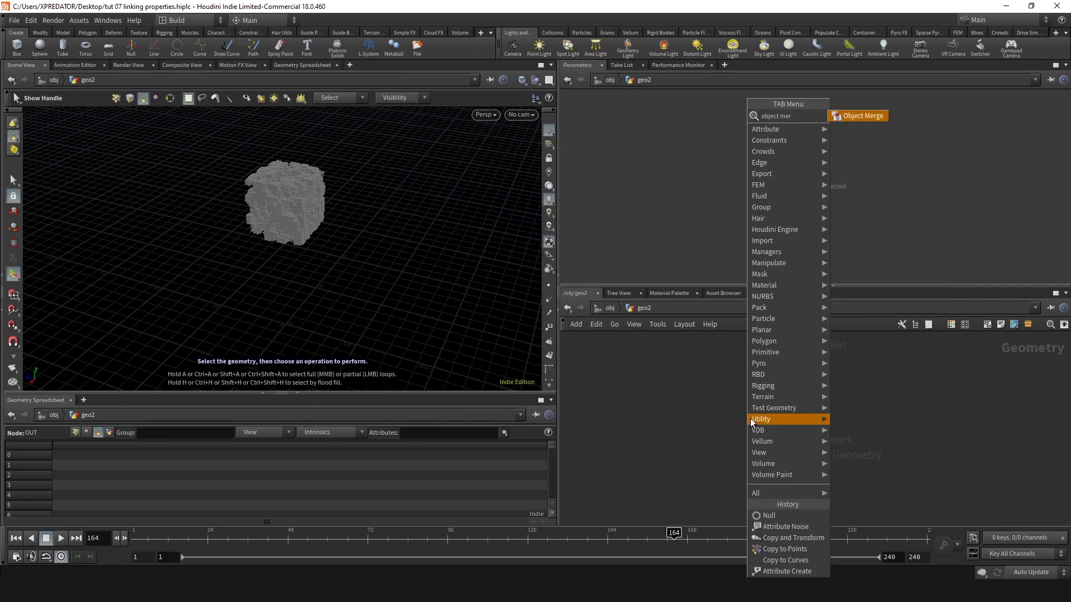
{"action": "key", "text": "Return"}
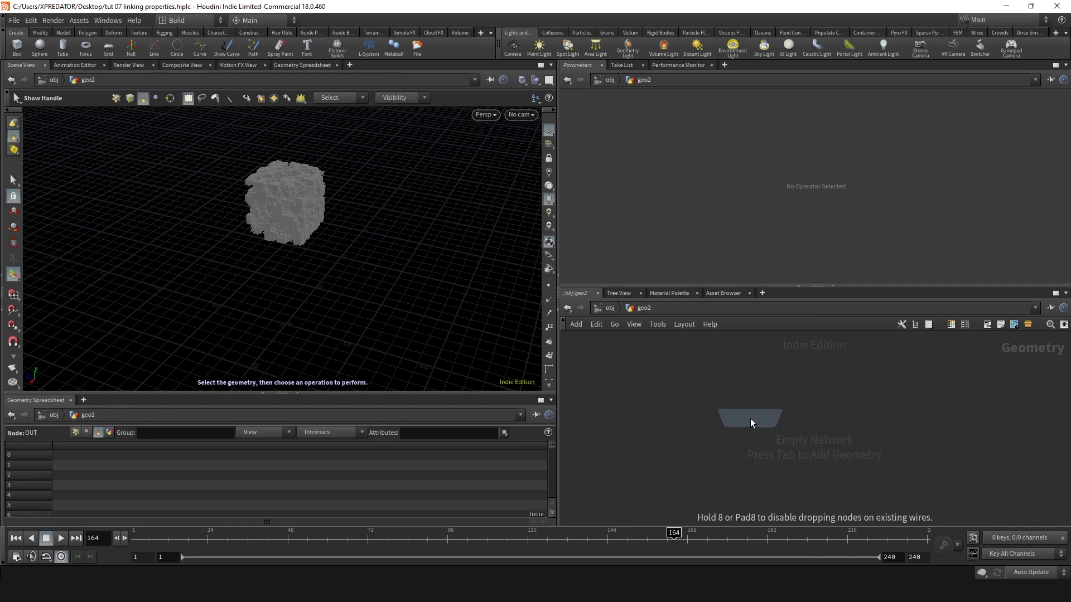
{"action": "left_click", "coordinate": [751, 418]}
{"action": "left_click", "coordinate": [1056, 142]}
{"action": "left_click", "coordinate": [609, 310]}
{"action": "left_click", "coordinate": [976, 80]}
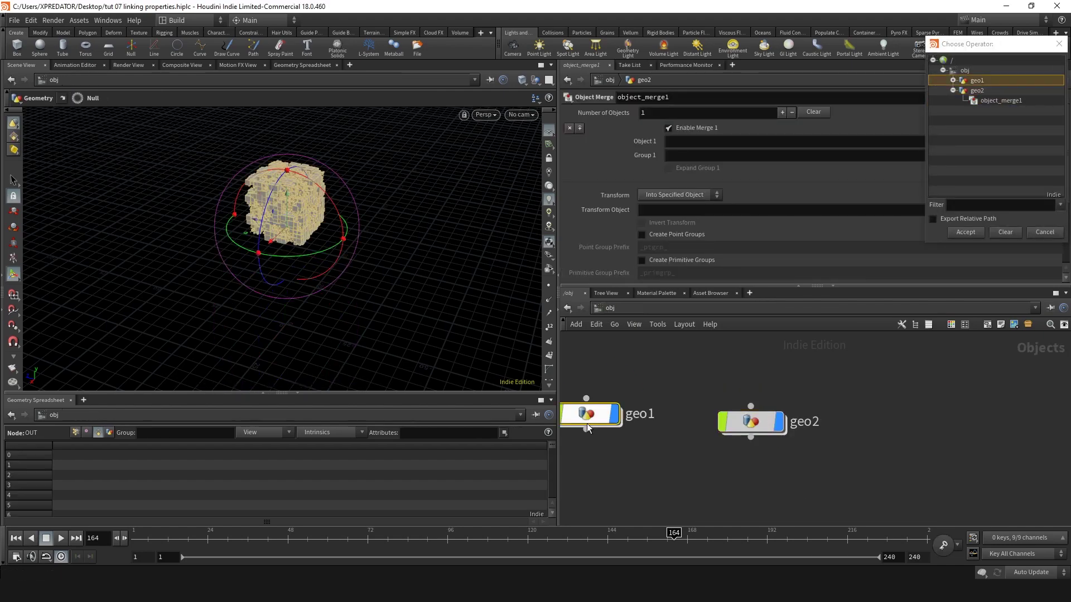
{"action": "left_click", "coordinate": [953, 80]}
{"action": "left_click", "coordinate": [986, 90]}
{"action": "left_click", "coordinate": [966, 232]}
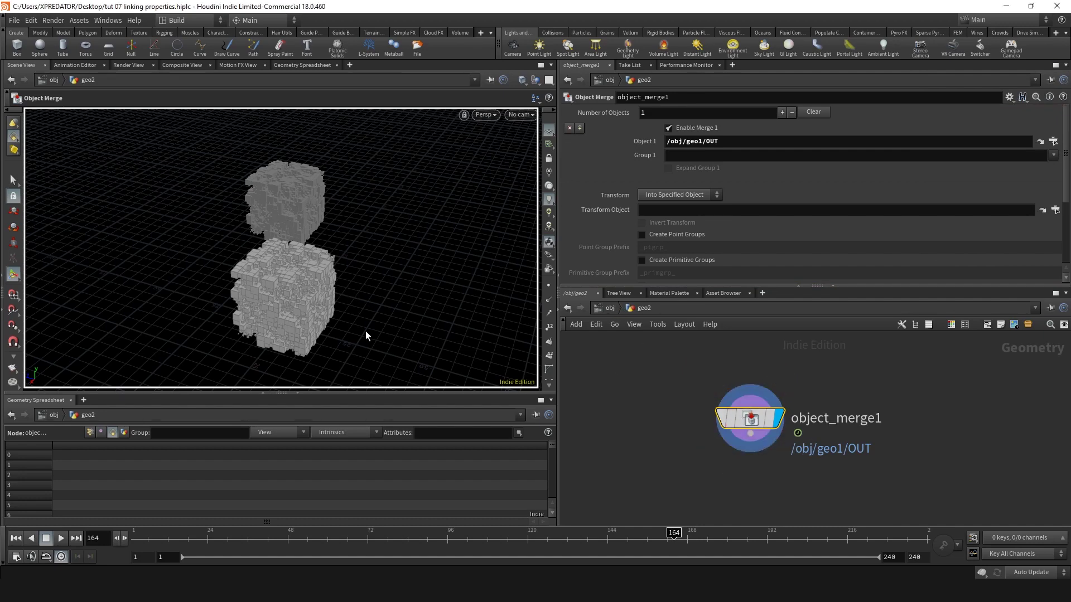
Feed object_merge1 into a new displayed transform1 node, then return to object level
{"action": "left_click_drag", "start_coordinate": [366, 330], "coordinate": [375, 249]}
{"action": "middle_click_drag", "start_coordinate": [735, 488], "coordinate": [728, 434]}
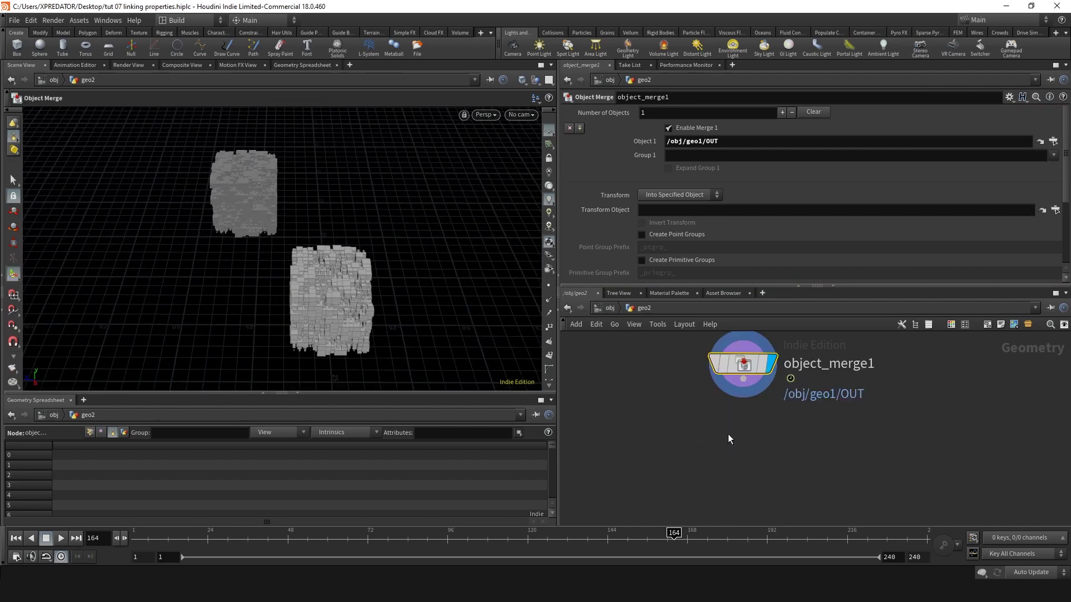
{"action": "key", "text": "Tab"}
{"action": "left_click", "coordinate": [728, 434]}
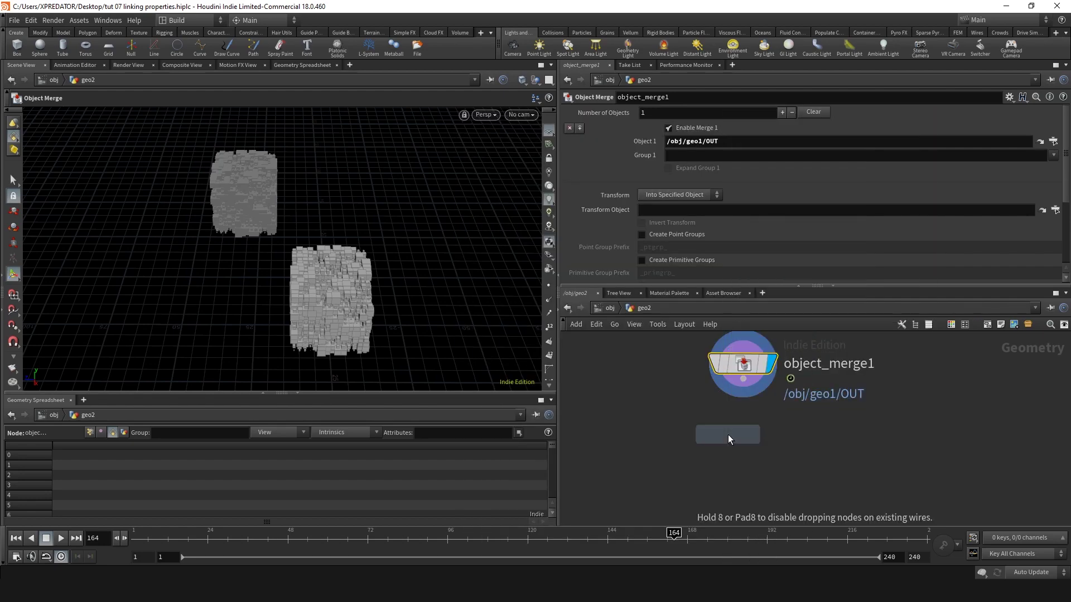
{"action": "left_click", "coordinate": [741, 463]}
{"action": "left_click", "coordinate": [743, 379]}
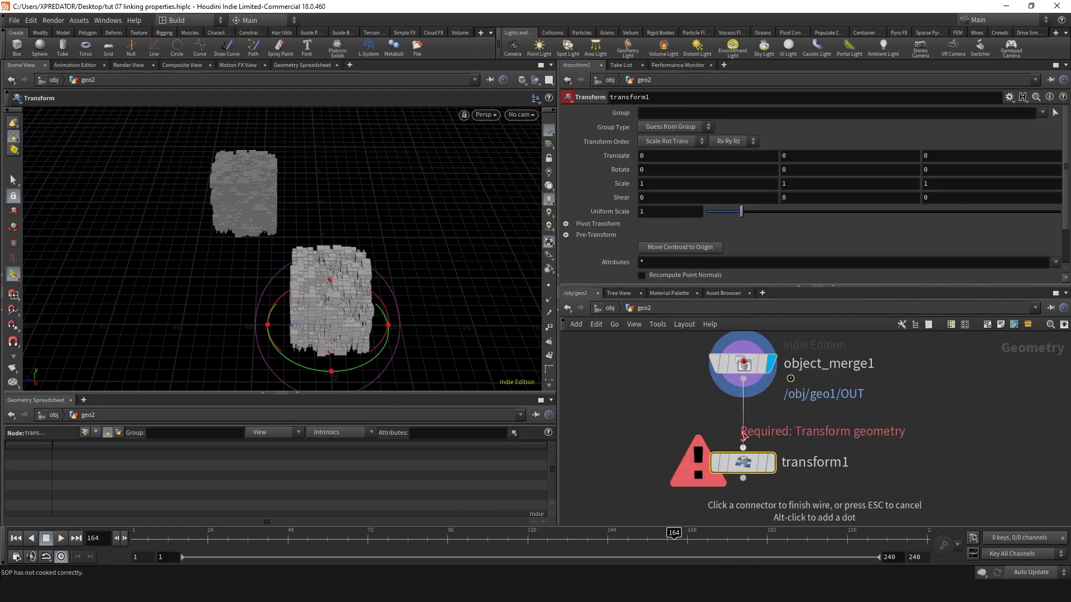
{"action": "left_click", "coordinate": [743, 448]}
{"action": "left_click", "coordinate": [775, 430]}
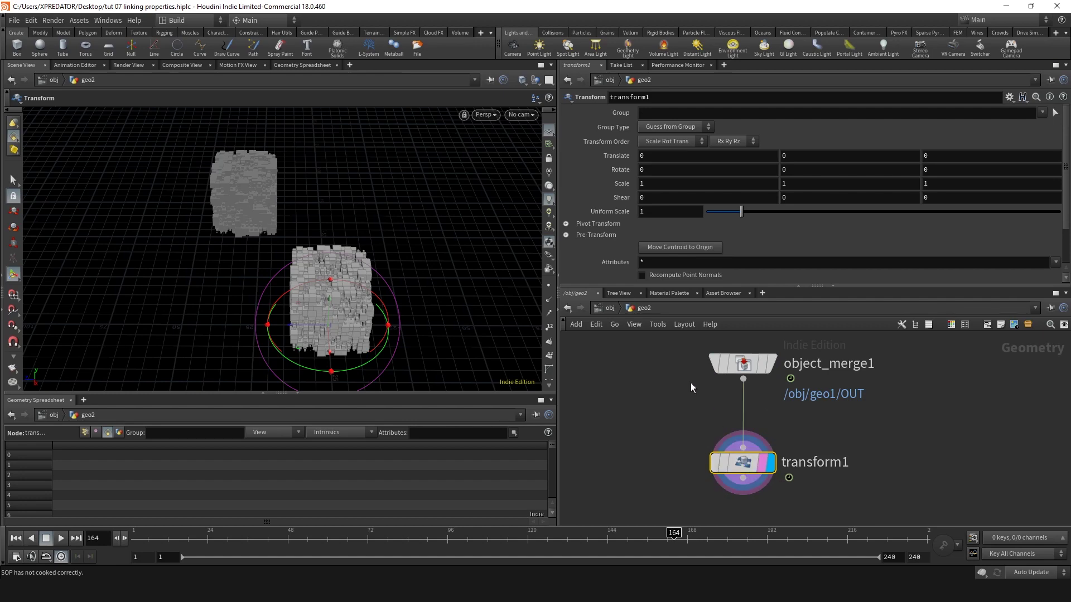
{"action": "left_click", "coordinate": [608, 308]}
Copy geo1's Translate and paste it as relative references on transform1 and geo2
{"action": "left_click", "coordinate": [588, 414]}
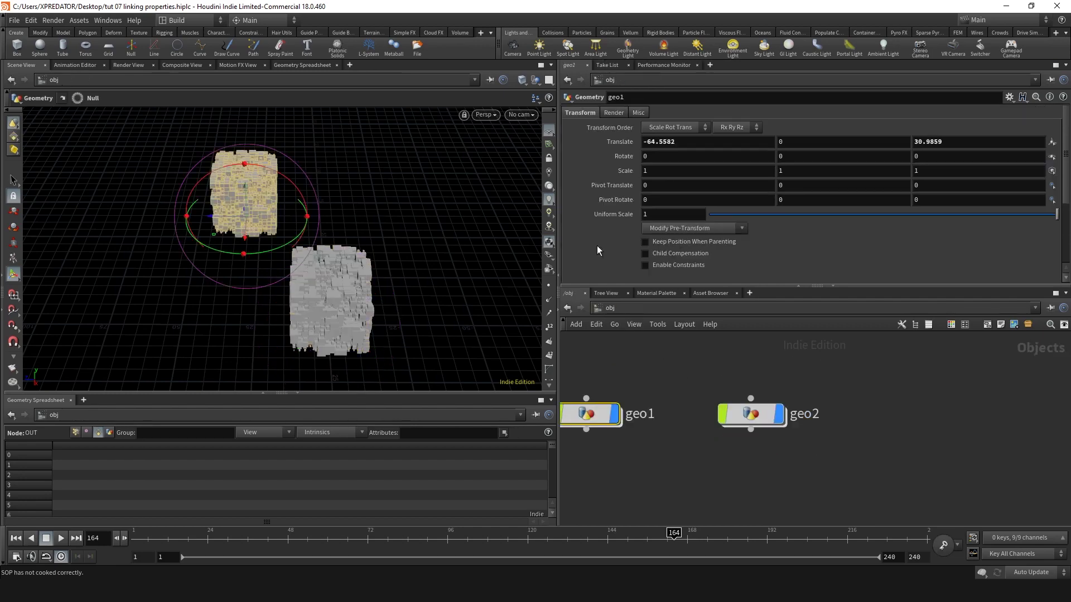
{"action": "right_click", "coordinate": [611, 142]}
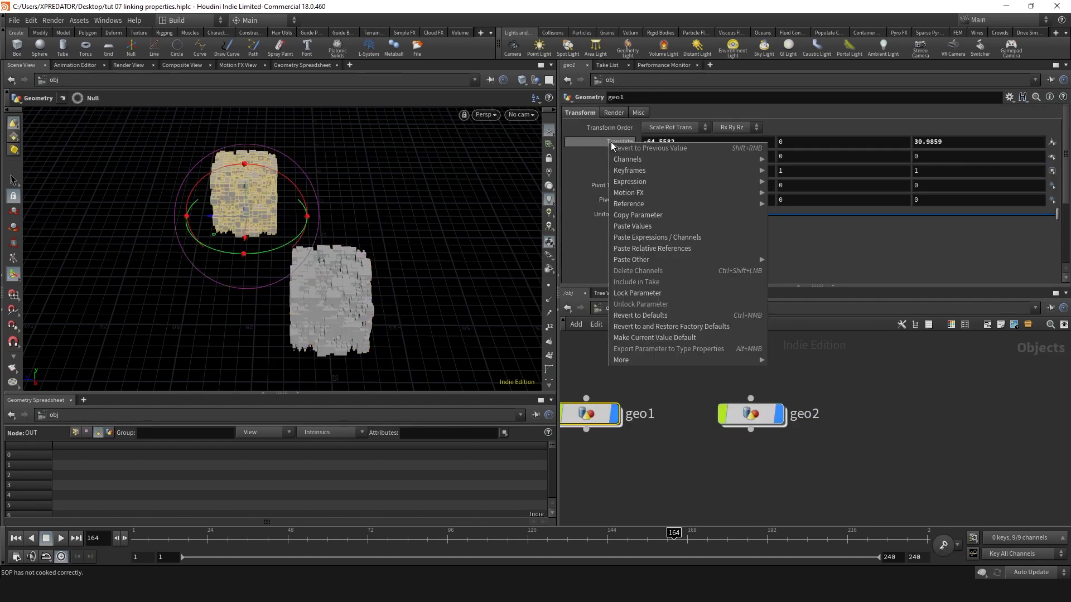
{"action": "left_click", "coordinate": [637, 200]}
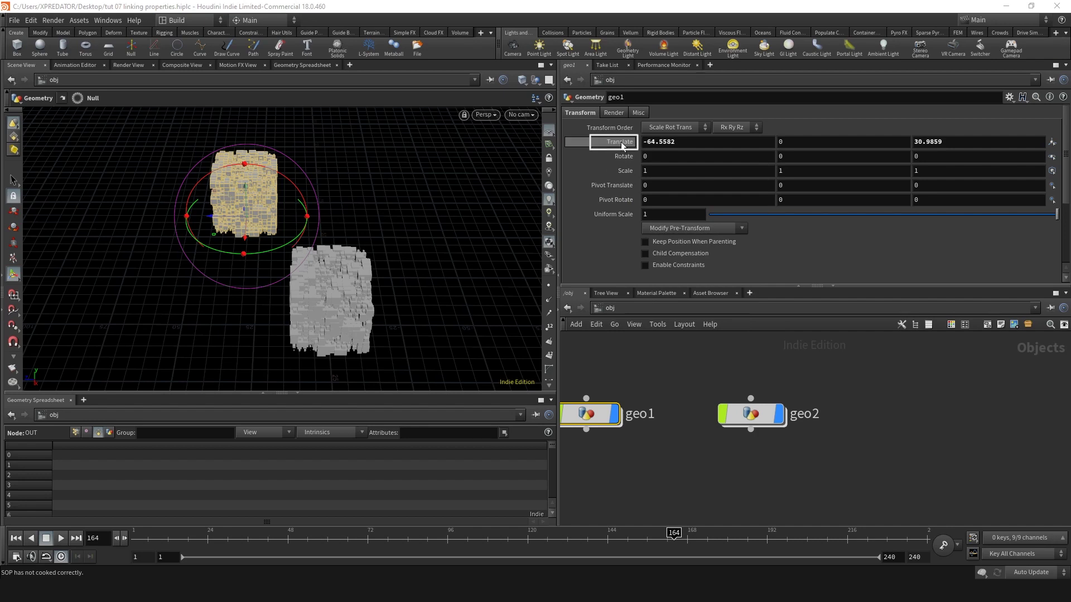
{"action": "double_click", "coordinate": [751, 416]}
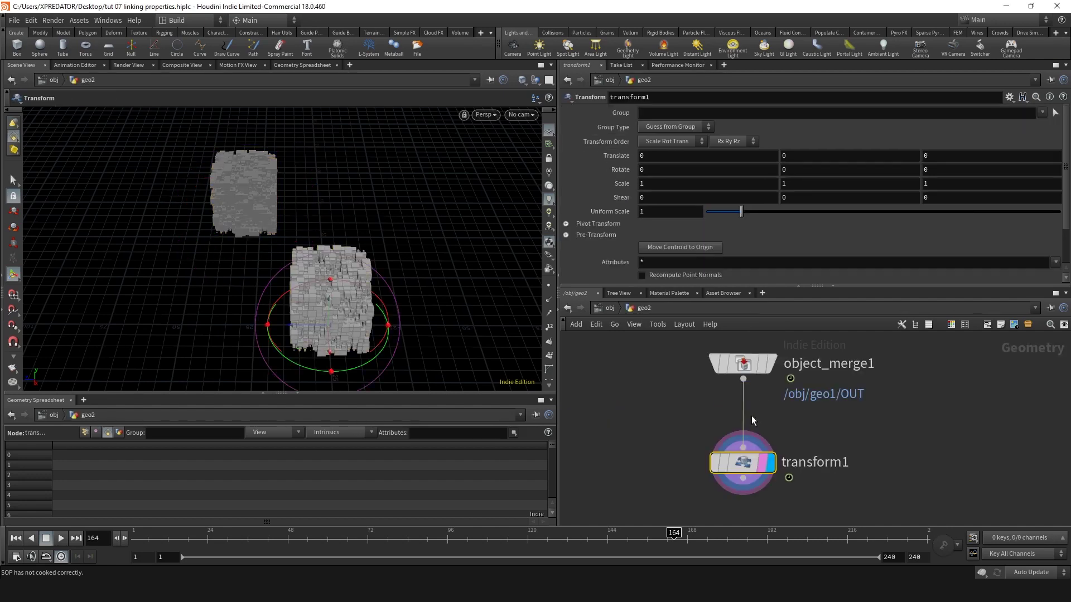
{"action": "right_click", "coordinate": [617, 156]}
{"action": "left_click", "coordinate": [648, 262]}
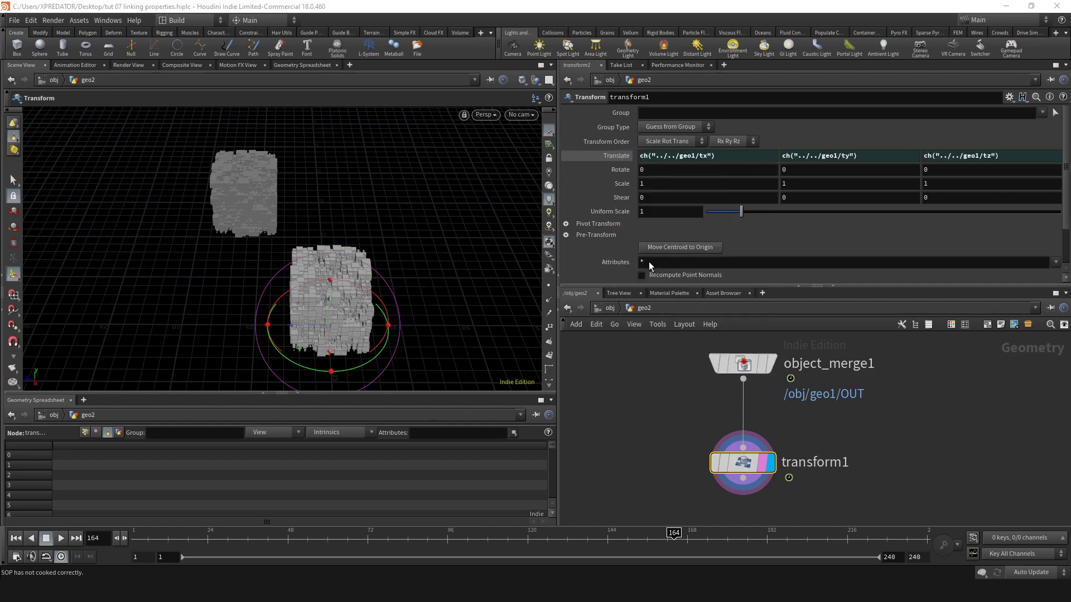
{"action": "key", "text": "u"}
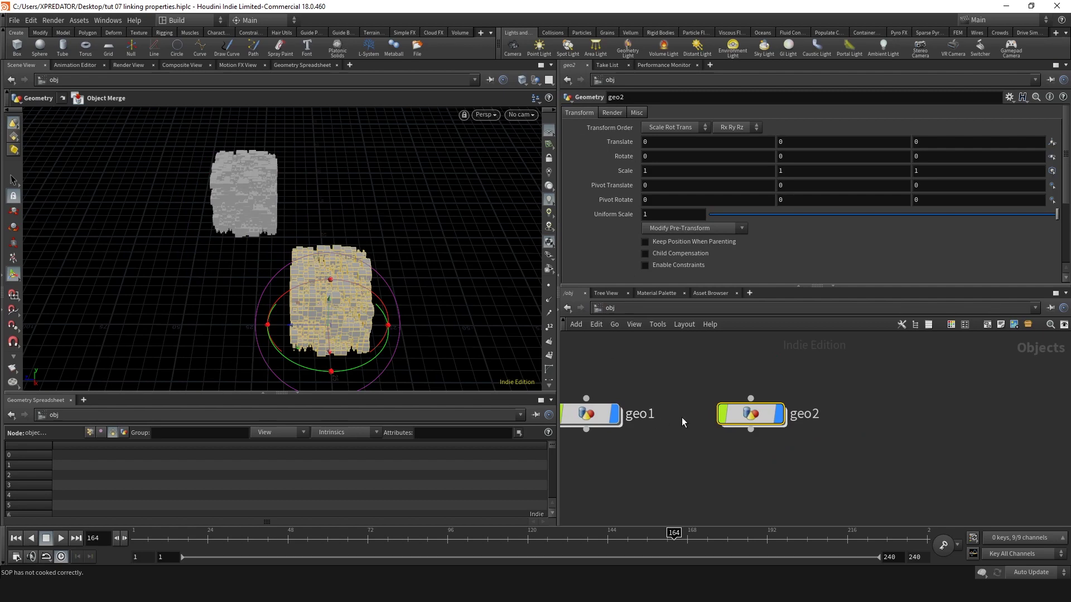
{"action": "right_click", "coordinate": [621, 144]}
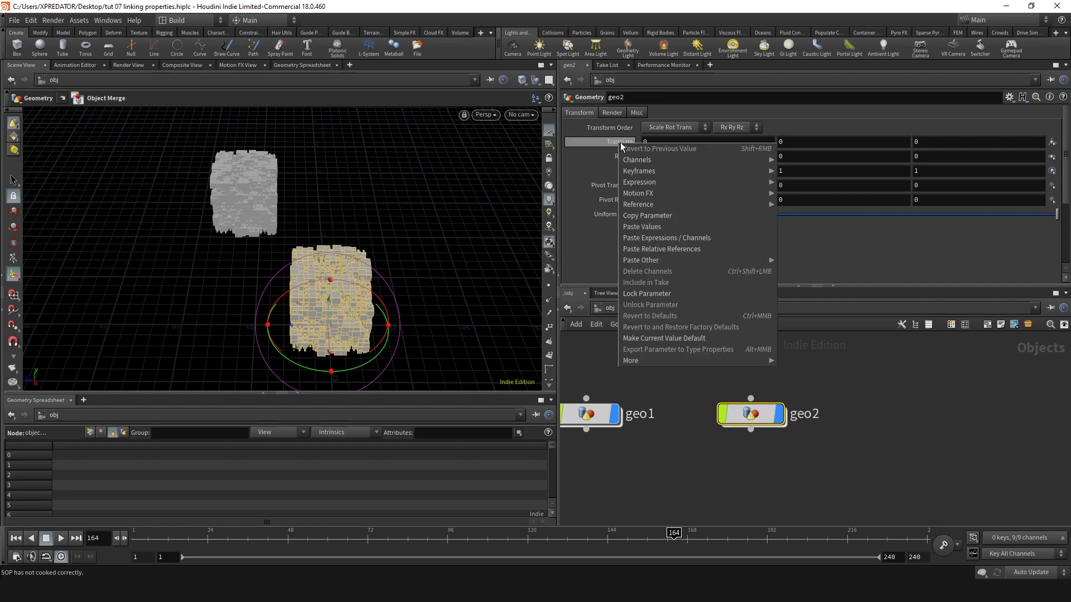
{"action": "left_click", "coordinate": [650, 248]}
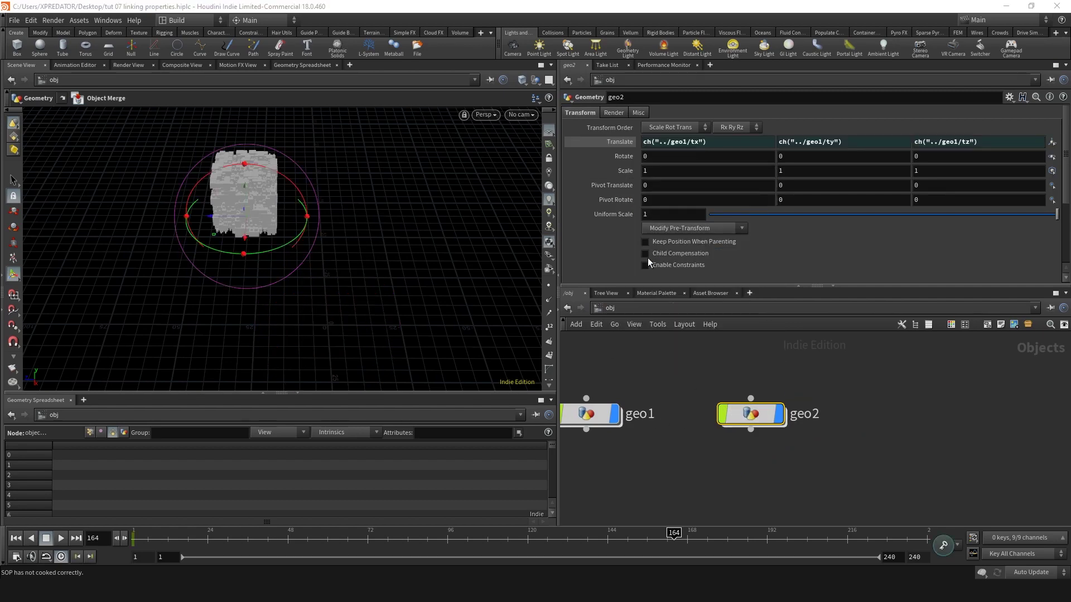
Inspect transform1's Translate X expression ch("../../geo1/tx"), highlighting each ../ in the path
{"action": "key", "text": "i"}
{"action": "left_click", "coordinate": [739, 498]}
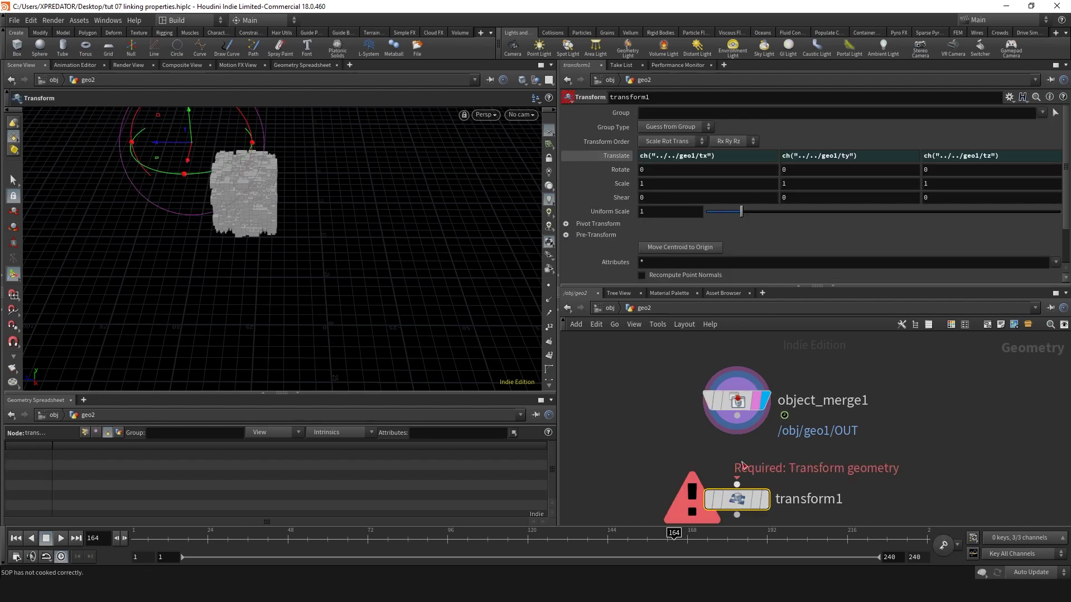
{"action": "left_click_drag", "start_coordinate": [735, 153], "coordinate": [641, 151]}
{"action": "left_click", "coordinate": [688, 156]}
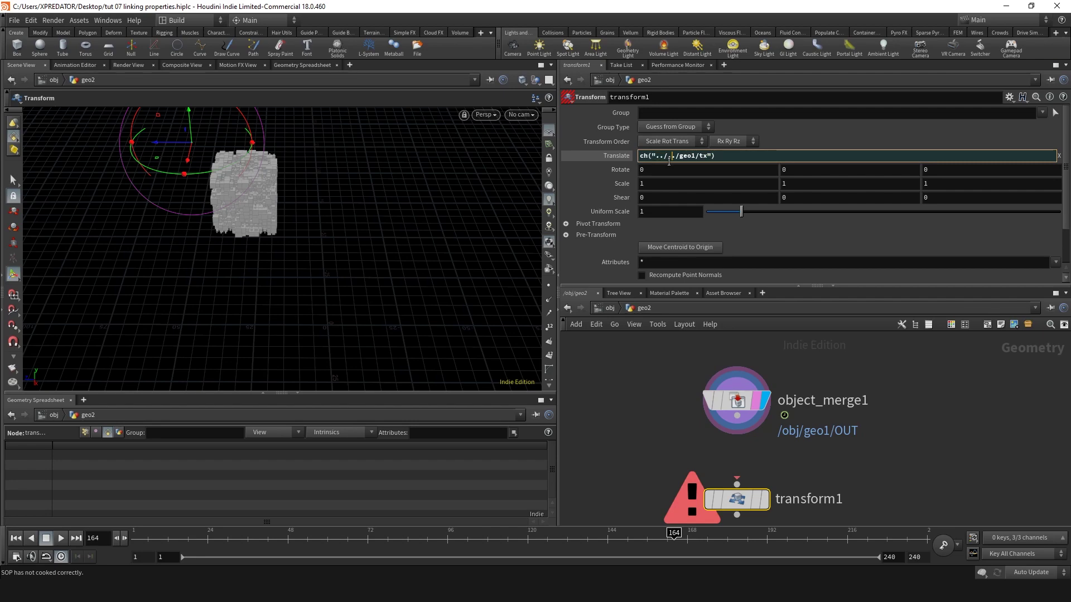
{"action": "left_click_drag", "start_coordinate": [670, 161], "coordinate": [657, 160]}
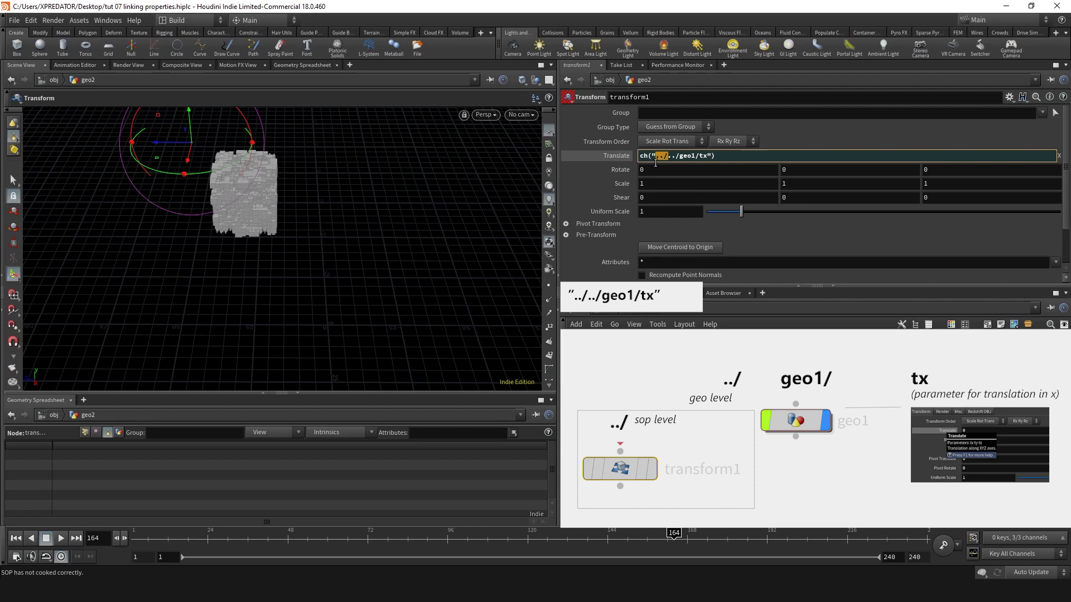
{"action": "left_click", "coordinate": [670, 157]}
{"action": "left_click_drag", "start_coordinate": [668, 159], "coordinate": [678, 158]}
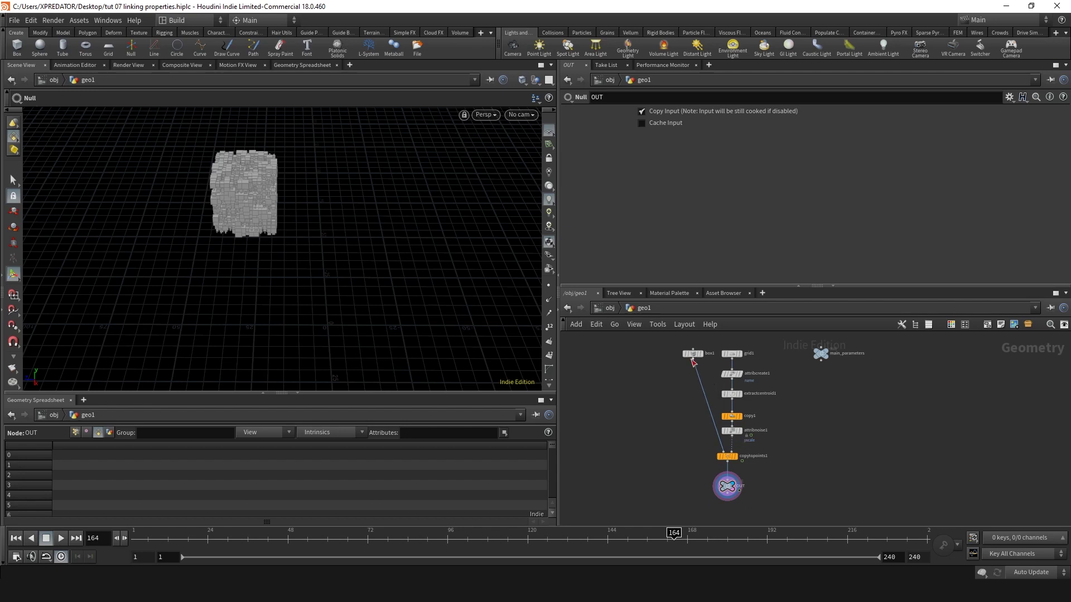
Make box1 a Mesh and feed it into a new displayed Attribute Blur node
{"action": "left_click_drag", "start_coordinate": [695, 354], "coordinate": [677, 355]}
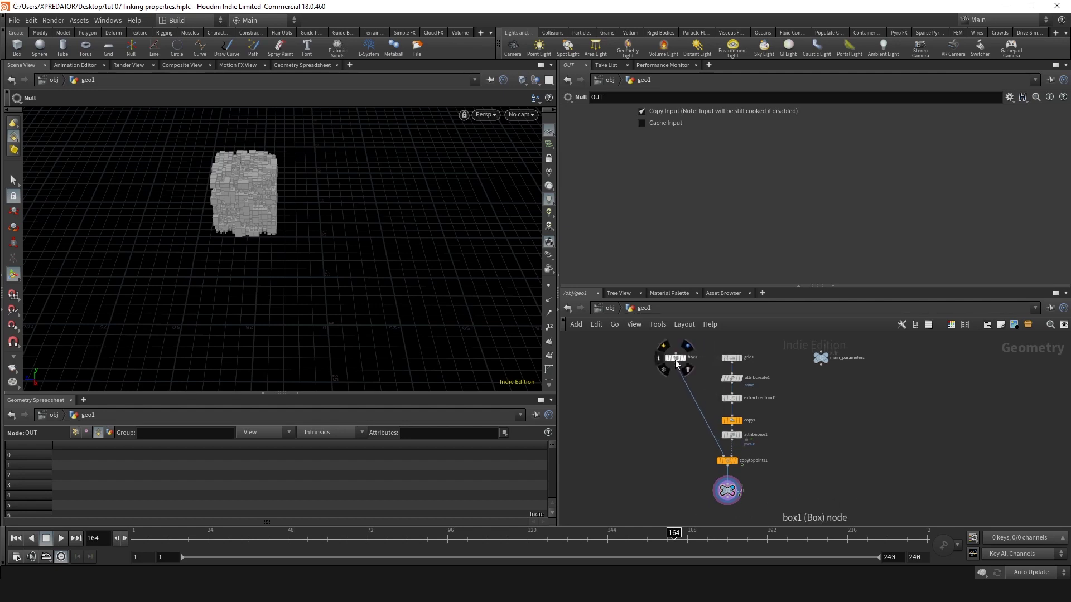
{"action": "left_click", "coordinate": [675, 360]}
{"action": "scroll", "coordinate": [662, 369], "scroll_direction": "up", "scroll_amount": 3}
{"action": "key", "text": "Tab"}
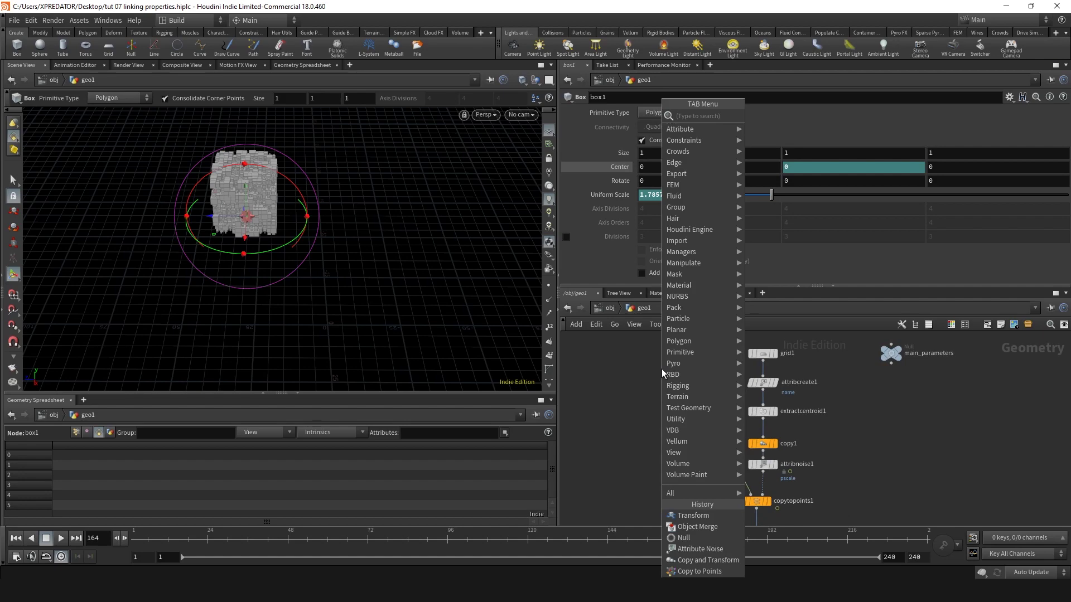
{"action": "type", "text": "attribute"}
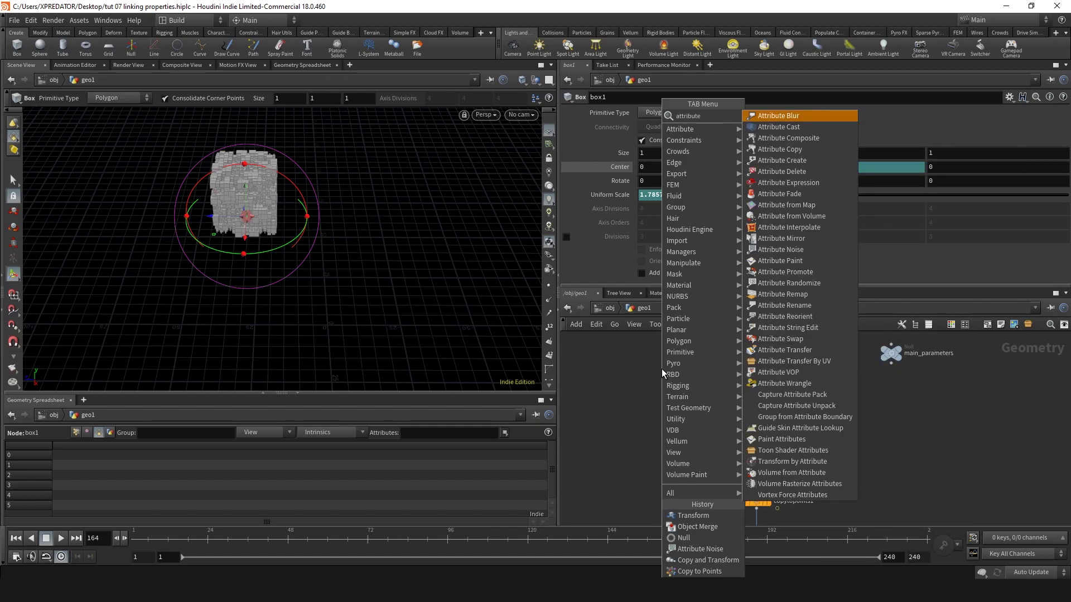
{"action": "key", "text": "Return"}
{"action": "left_click", "coordinate": [661, 370]}
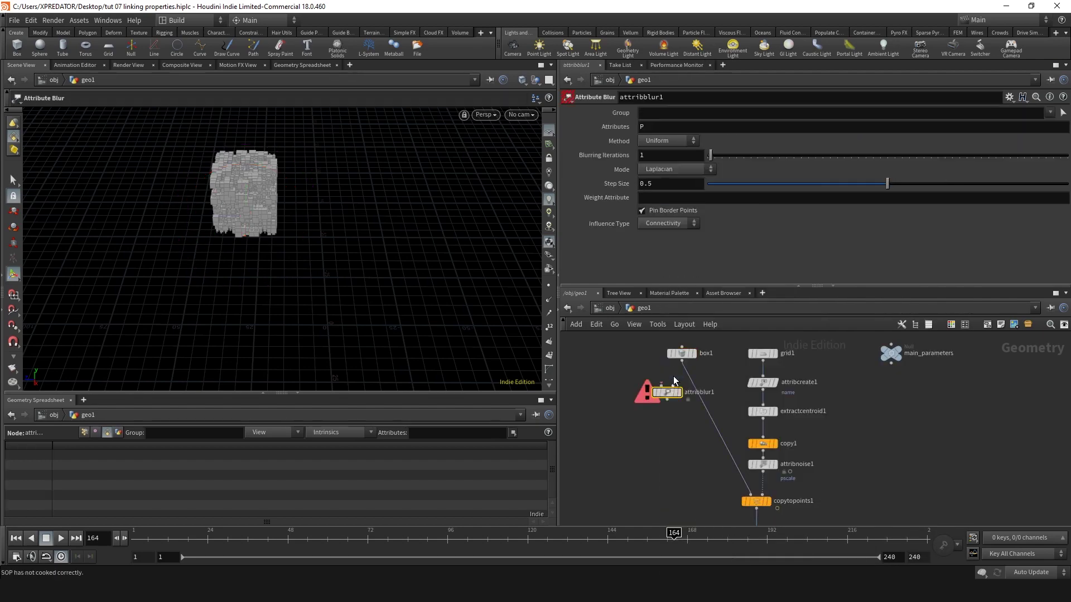
{"action": "left_click_drag", "start_coordinate": [685, 361], "coordinate": [656, 393]}
{"action": "left_click", "coordinate": [685, 347]}
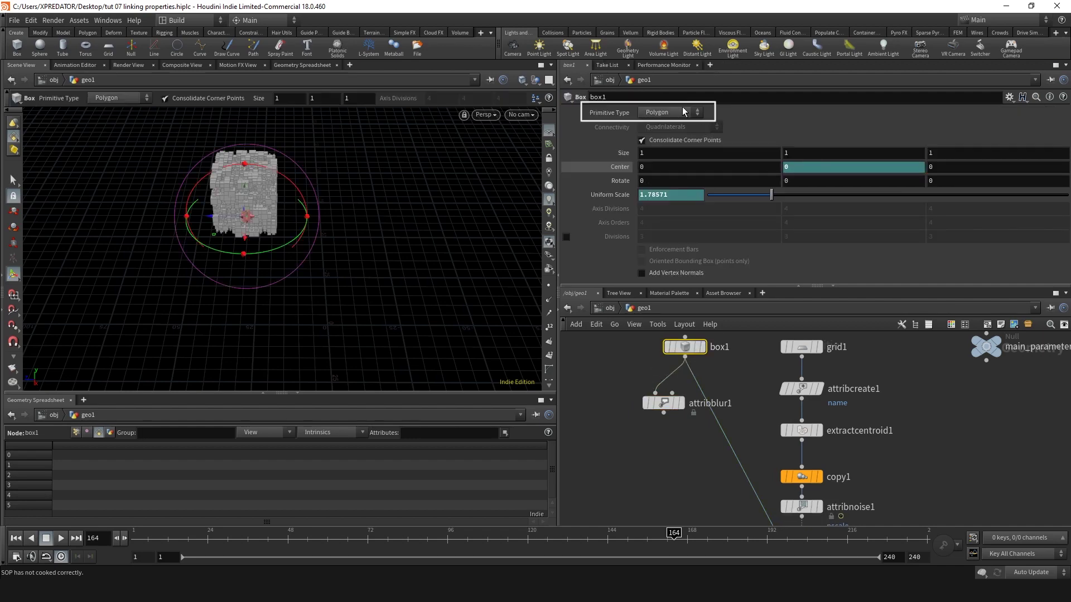
{"action": "left_click", "coordinate": [672, 113]}
{"action": "left_click", "coordinate": [661, 147]}
{"action": "scroll", "coordinate": [653, 411], "scroll_direction": "up", "scroll_amount": 3}
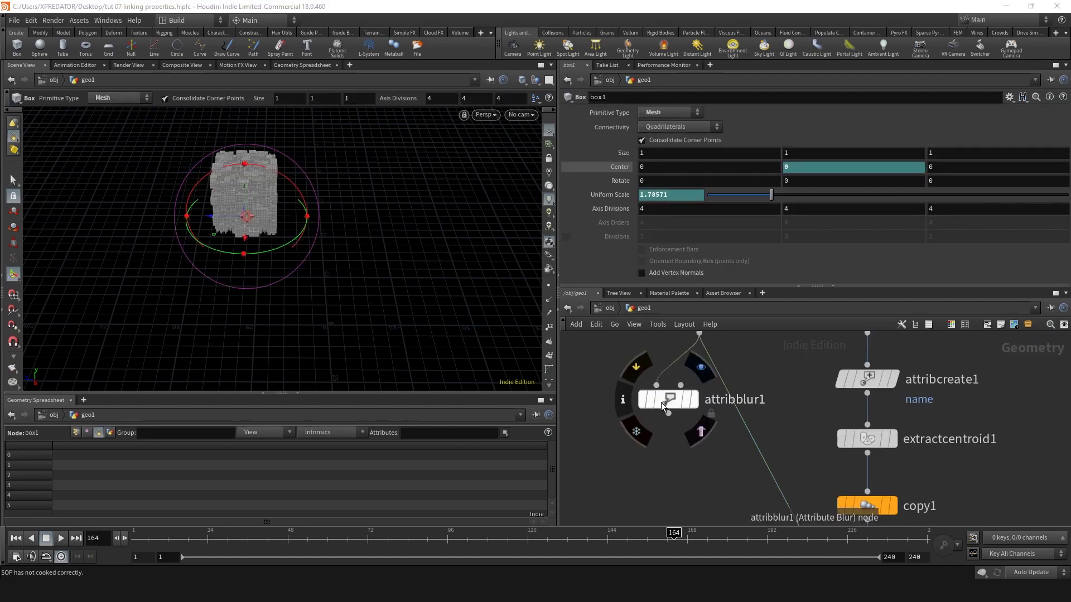
{"action": "left_click", "coordinate": [663, 403]}
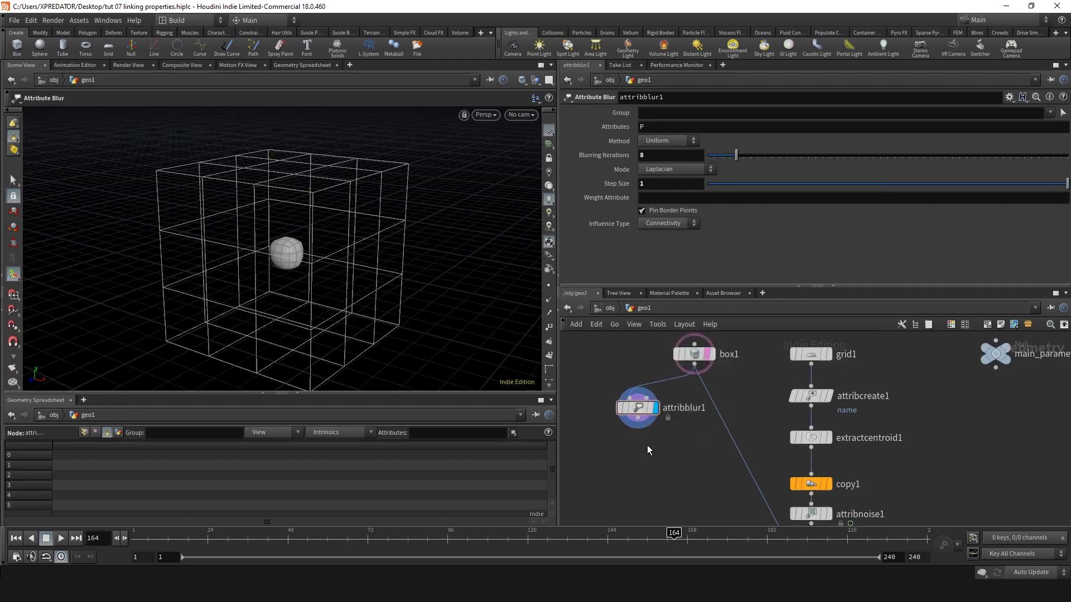
Blend attribblur1 with box1 via Blend Shapes into copytopoints1, with blend1 at 0.191
{"action": "key", "text": "Tab"}
{"action": "type", "text": "bl"}
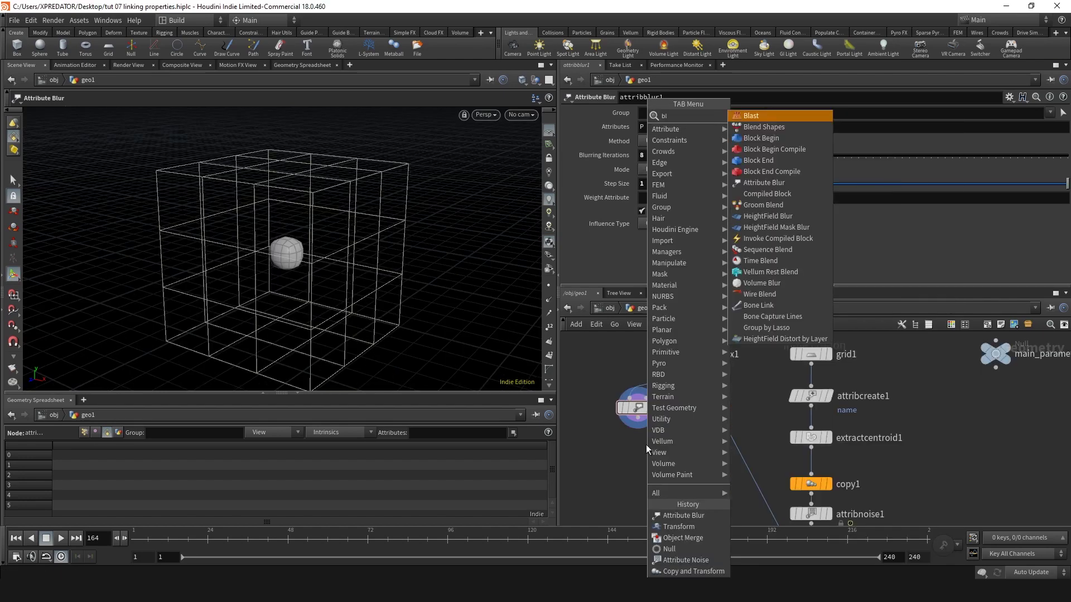
{"action": "key", "text": "Return"}
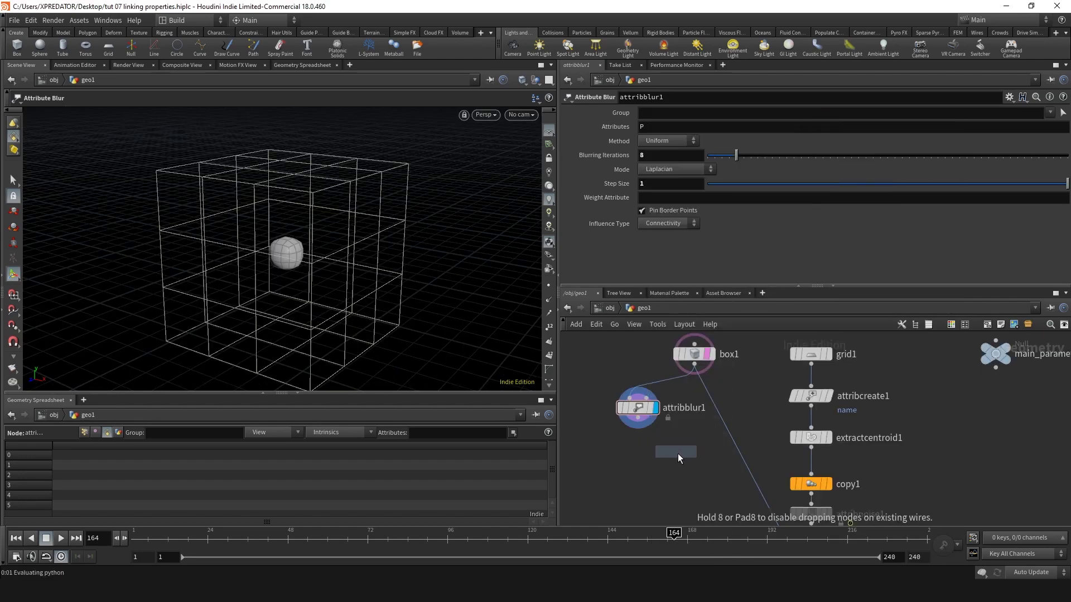
{"action": "left_click", "coordinate": [680, 454]}
{"action": "left_click_drag", "start_coordinate": [698, 369], "coordinate": [685, 449]}
{"action": "middle_click_drag", "start_coordinate": [685, 449], "coordinate": [636, 407]}
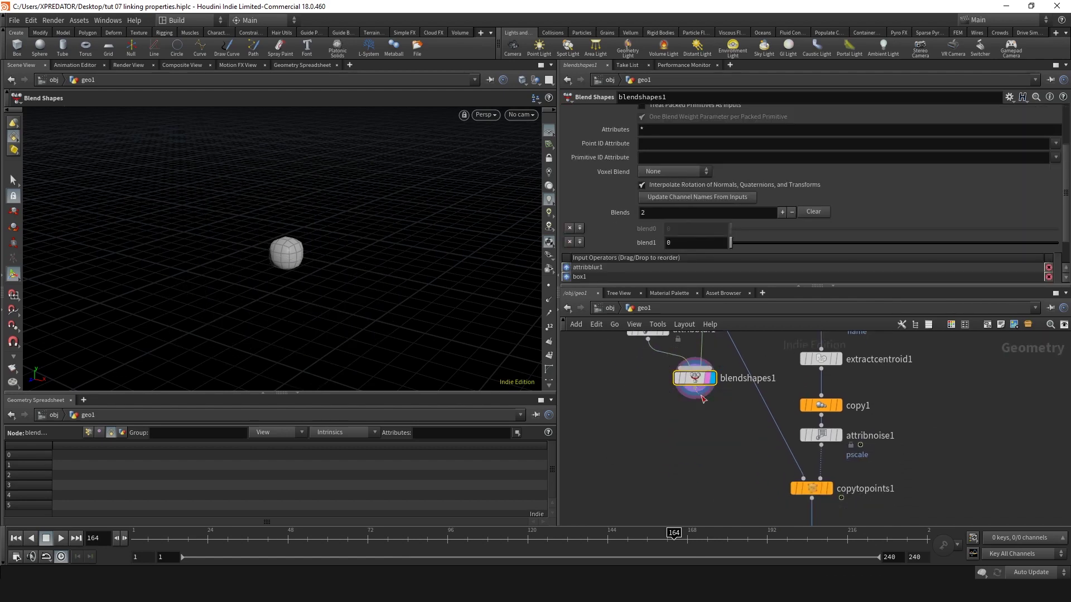
{"action": "left_click_drag", "start_coordinate": [695, 398], "coordinate": [803, 478]}
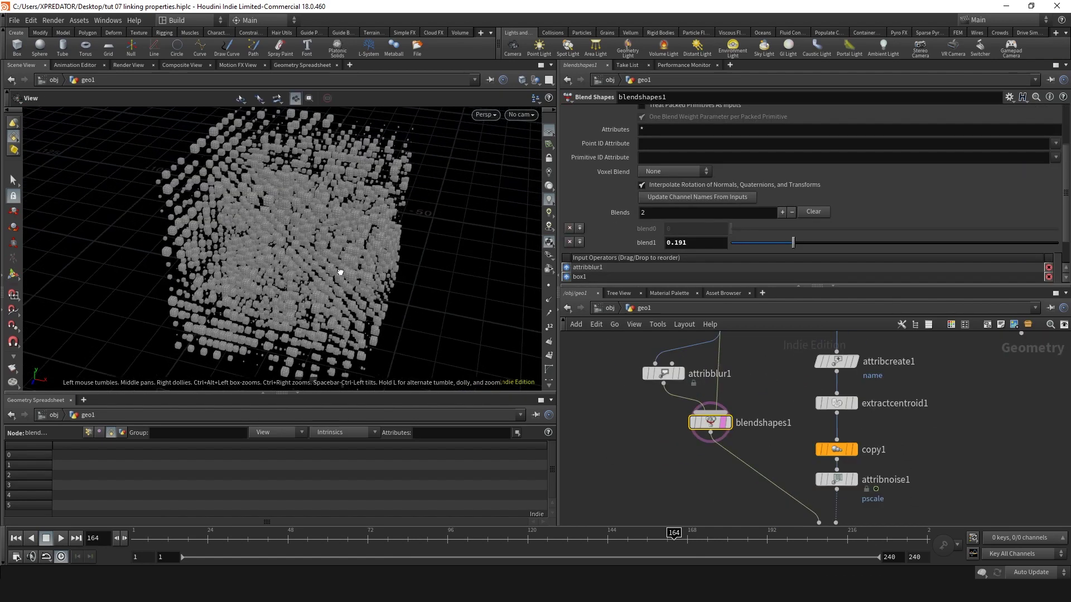
{"action": "left_click_drag", "start_coordinate": [342, 275], "coordinate": [346, 299]}
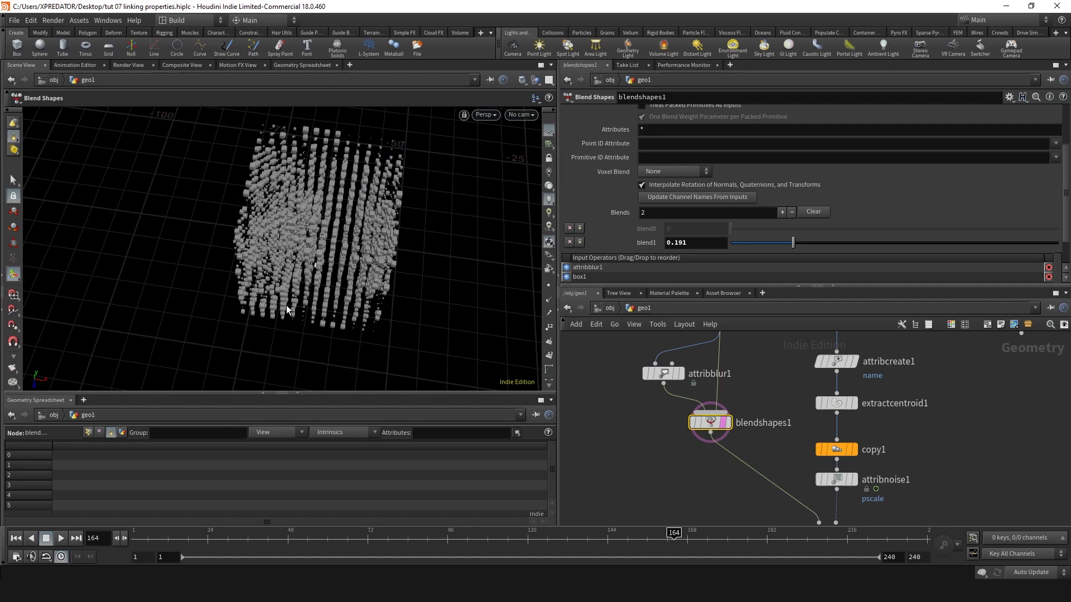
{"action": "middle_click_drag", "start_coordinate": [903, 396], "coordinate": [725, 420]}
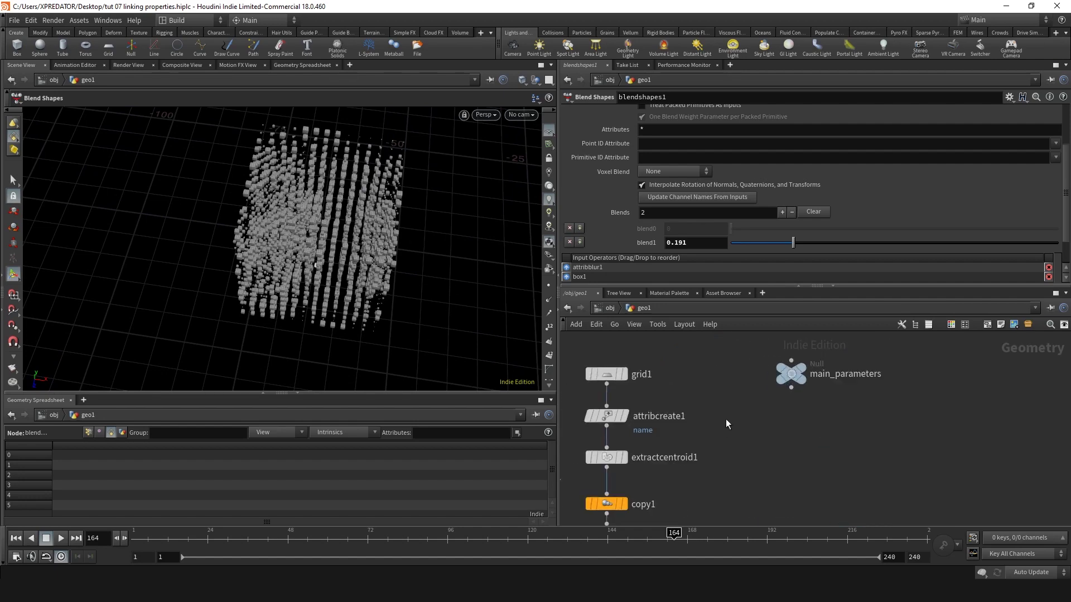
{"action": "key", "text": "Tab"}
Add a sphere1 node and a Point VOP beside attribnoise1, then enter the VOP
{"action": "type", "text": "sphere"}
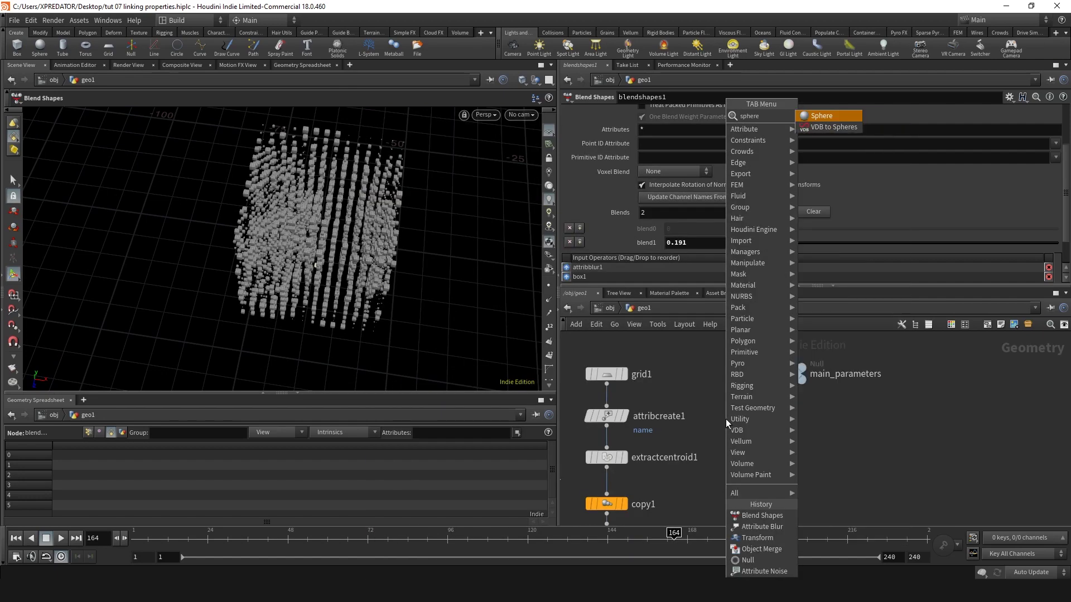
{"action": "key", "text": "Return"}
{"action": "left_click", "coordinate": [790, 433]}
{"action": "left_click_drag", "start_coordinate": [790, 433], "coordinate": [788, 417]}
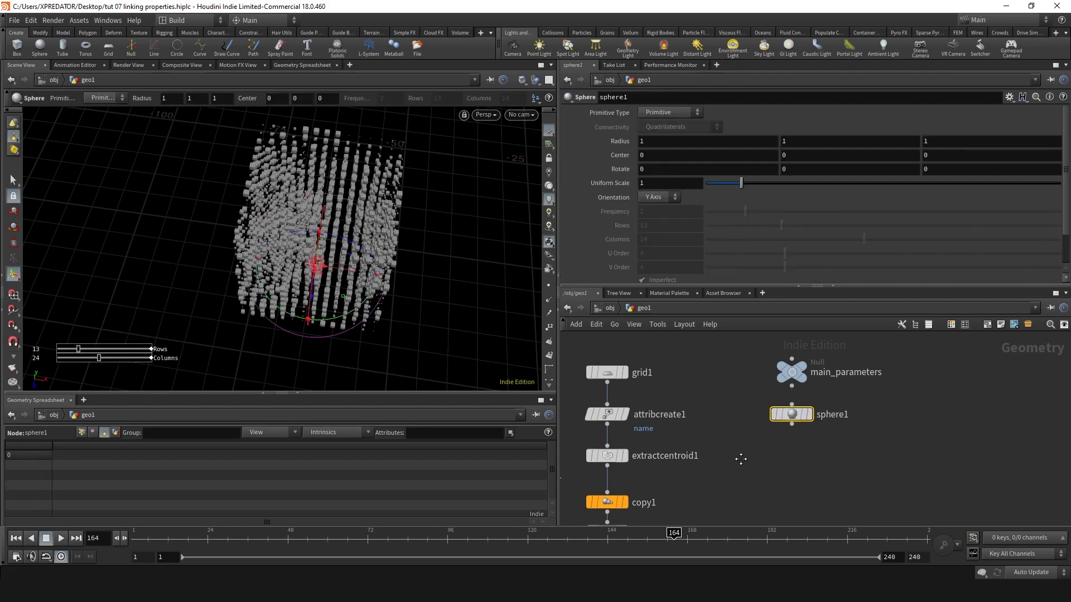
{"action": "middle_click_drag", "start_coordinate": [740, 459], "coordinate": [739, 407]}
{"action": "key", "text": "Tab"}
{"action": "type", "text": "vop"}
{"action": "key", "text": "Down"}
{"action": "key", "text": "Down"}
{"action": "key", "text": "Down"}
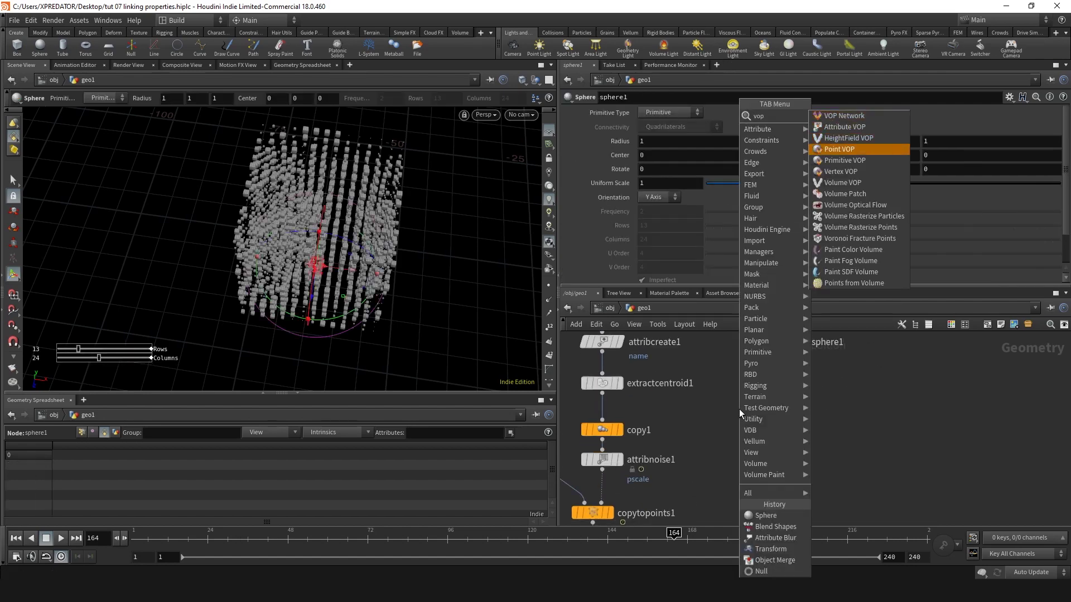
{"action": "key", "text": "Return"}
{"action": "left_click", "coordinate": [688, 398]}
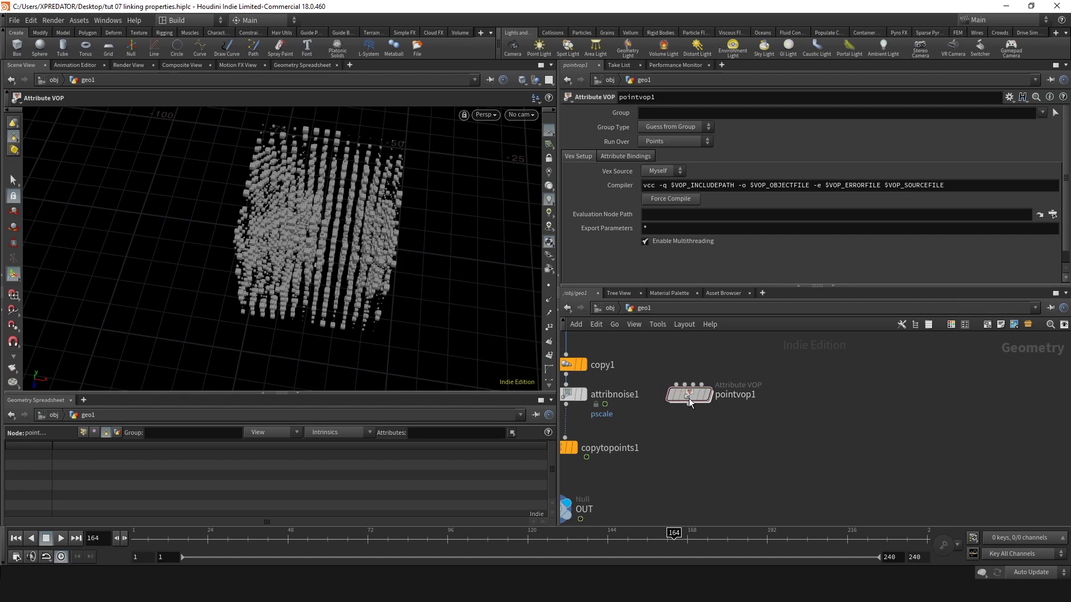
{"action": "double_click", "coordinate": [688, 398]}
Add a Distance node and wire its dist output into a new Fit Range val input
{"action": "key", "text": "Tab"}
{"action": "type", "text": "noise"}
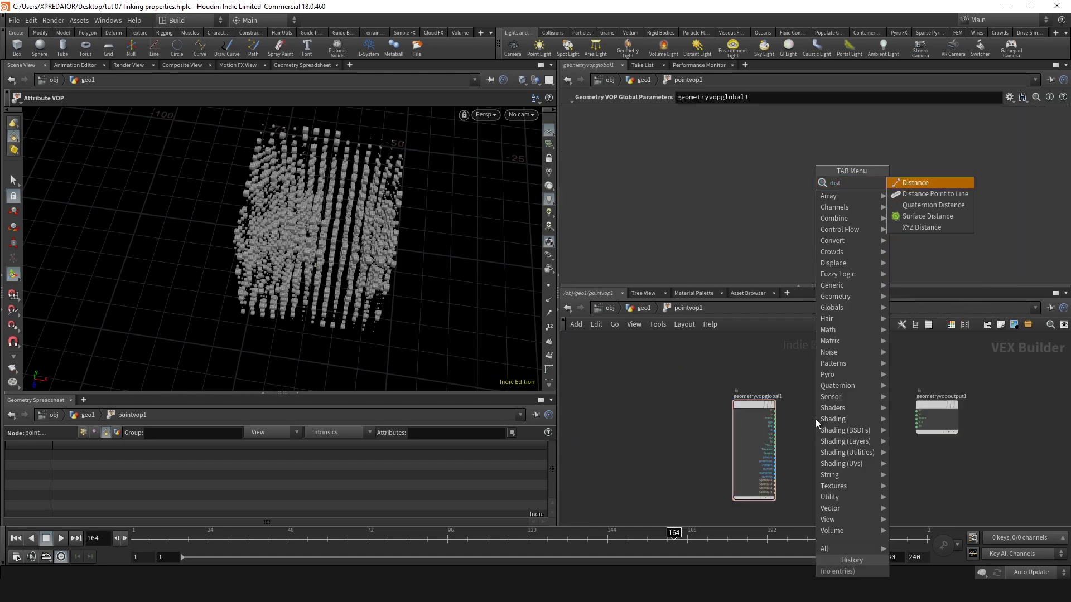
{"action": "key", "text": "Return"}
{"action": "left_click", "coordinate": [815, 419]}
{"action": "left_click_drag", "start_coordinate": [815, 419], "coordinate": [842, 422]}
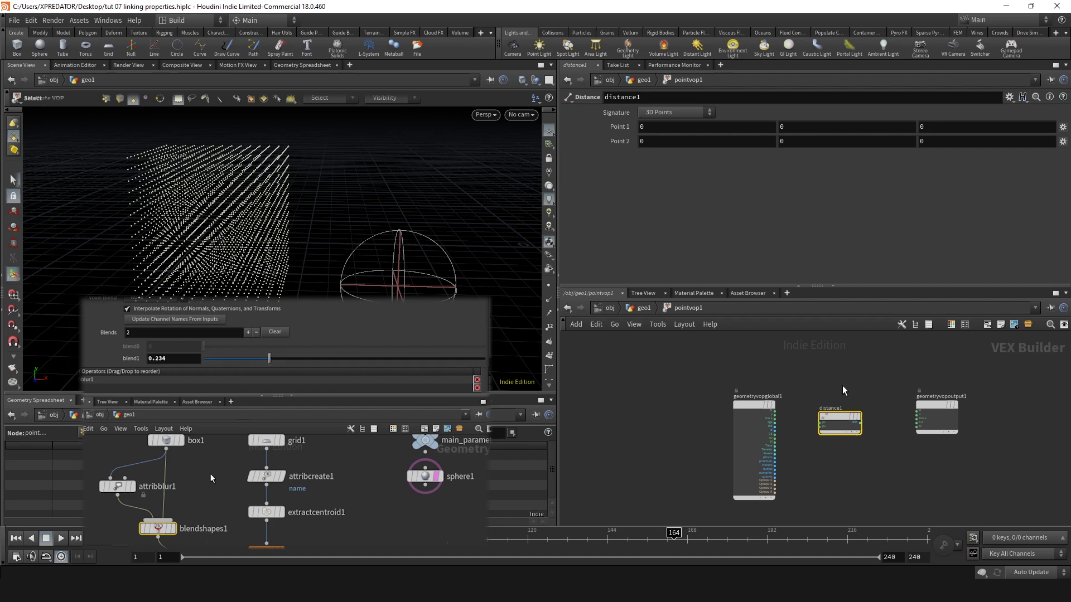
{"action": "scroll", "coordinate": [842, 386], "scroll_direction": "up", "scroll_amount": 1}
{"action": "middle_click_drag", "start_coordinate": [907, 416], "coordinate": [819, 411]}
{"action": "key", "text": "Tab"}
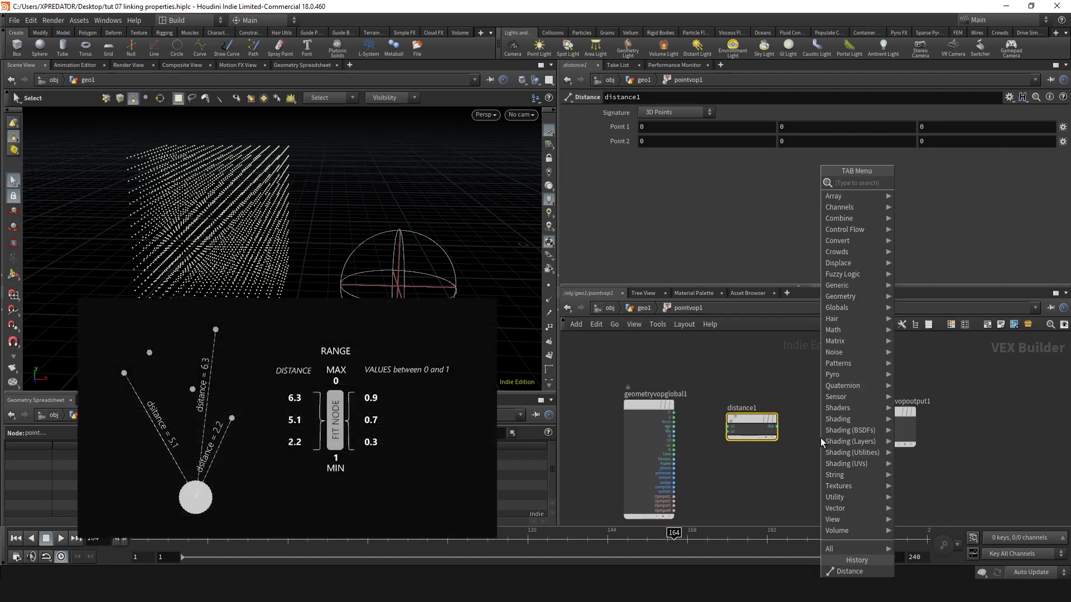
{"action": "type", "text": "fit"}
{"action": "key", "text": "Return"}
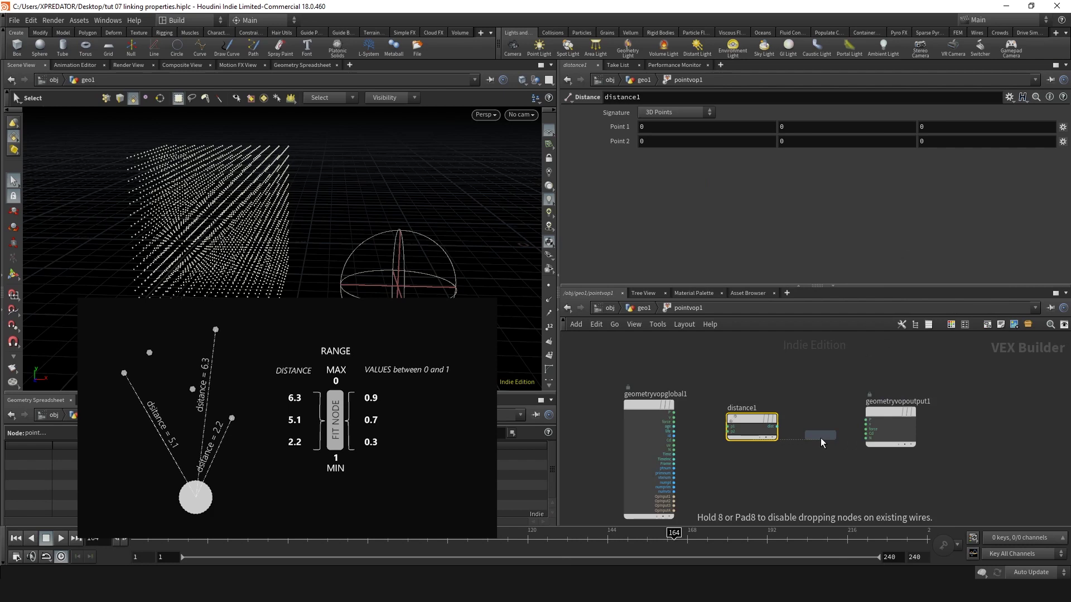
{"action": "left_click", "coordinate": [821, 437]}
{"action": "left_click", "coordinate": [818, 416]}
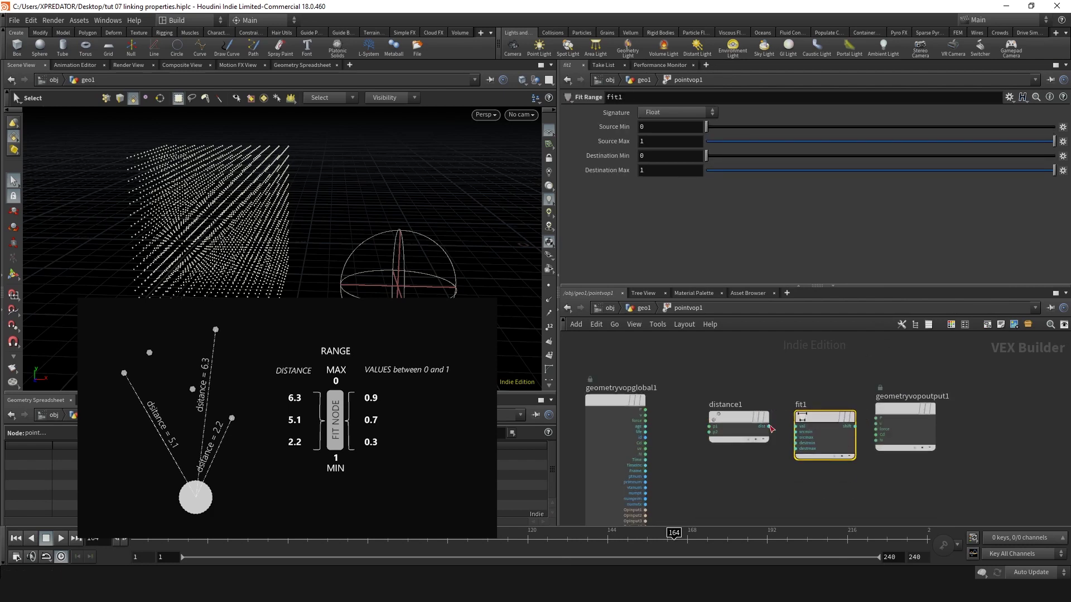
Send fit1's output into a Bind Export node exporting the attribute blend
{"action": "left_click_drag", "start_coordinate": [907, 417], "coordinate": [1041, 429]}
{"action": "key", "text": "Tab"}
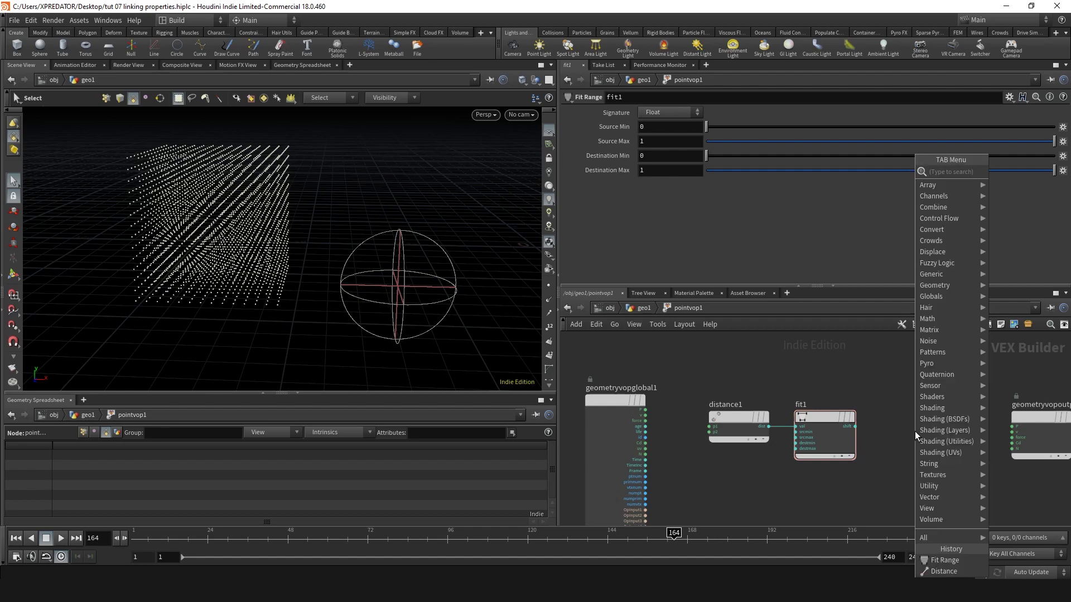
{"action": "type", "text": "bind export"}
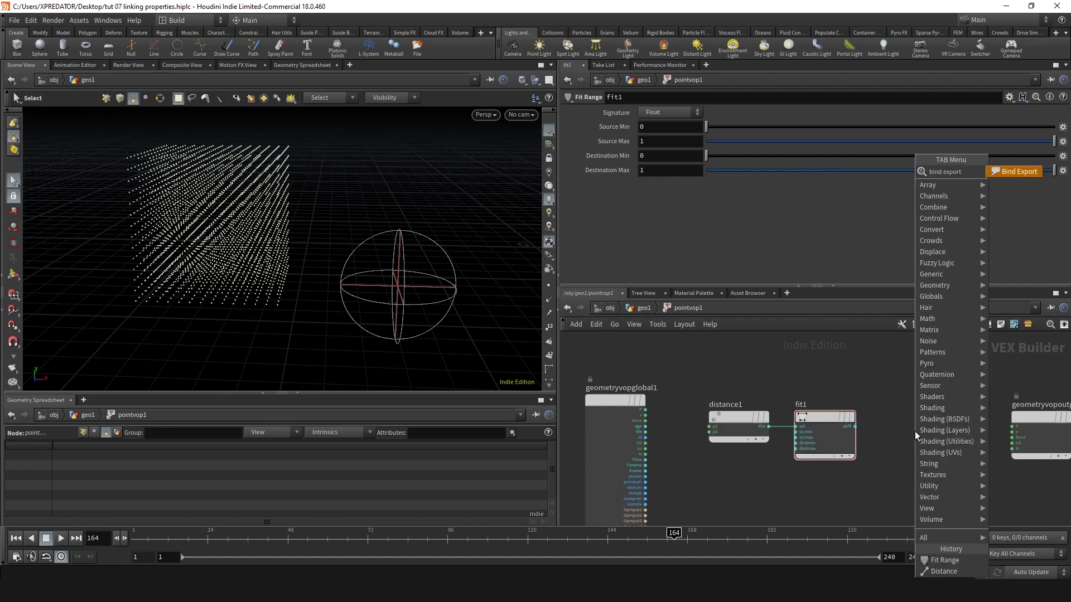
{"action": "key", "text": "Return"}
{"action": "left_click", "coordinate": [915, 431]}
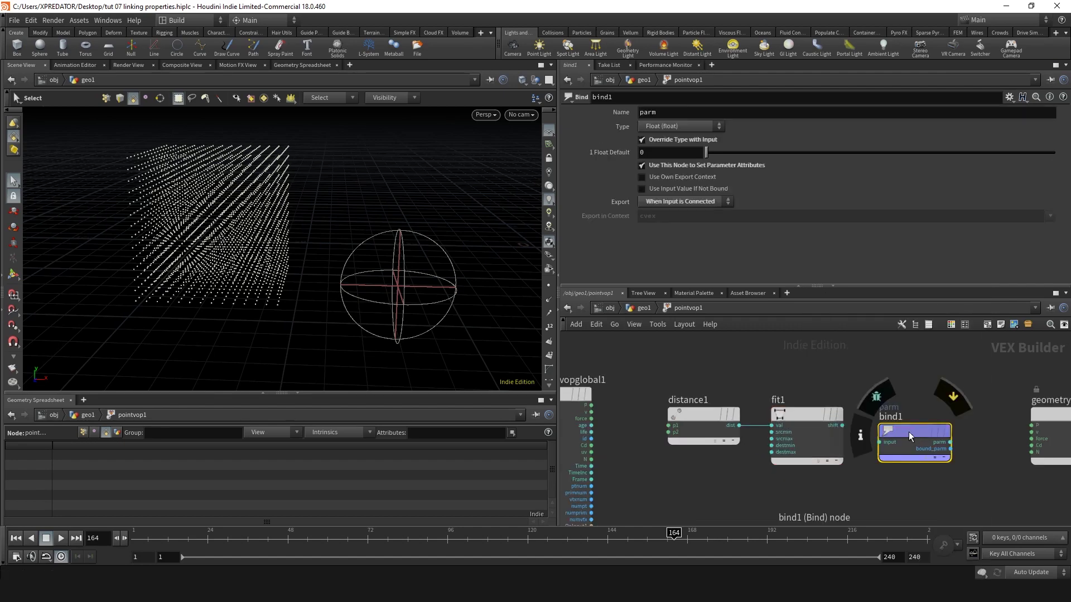
{"action": "left_click", "coordinate": [893, 425]}
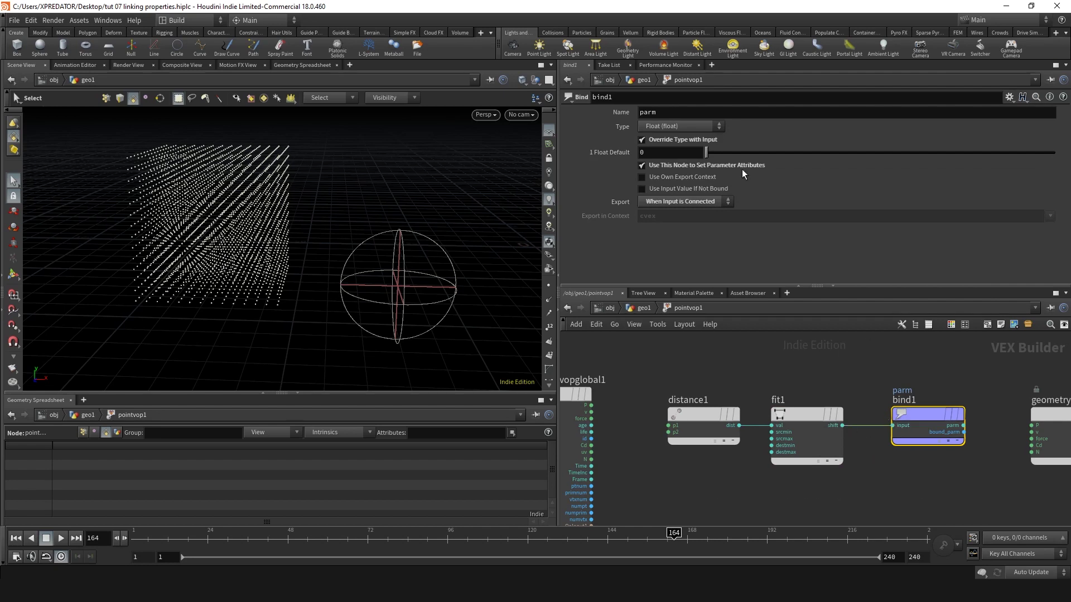
{"action": "left_click", "coordinate": [670, 112]}
{"action": "type", "text": "blend"}
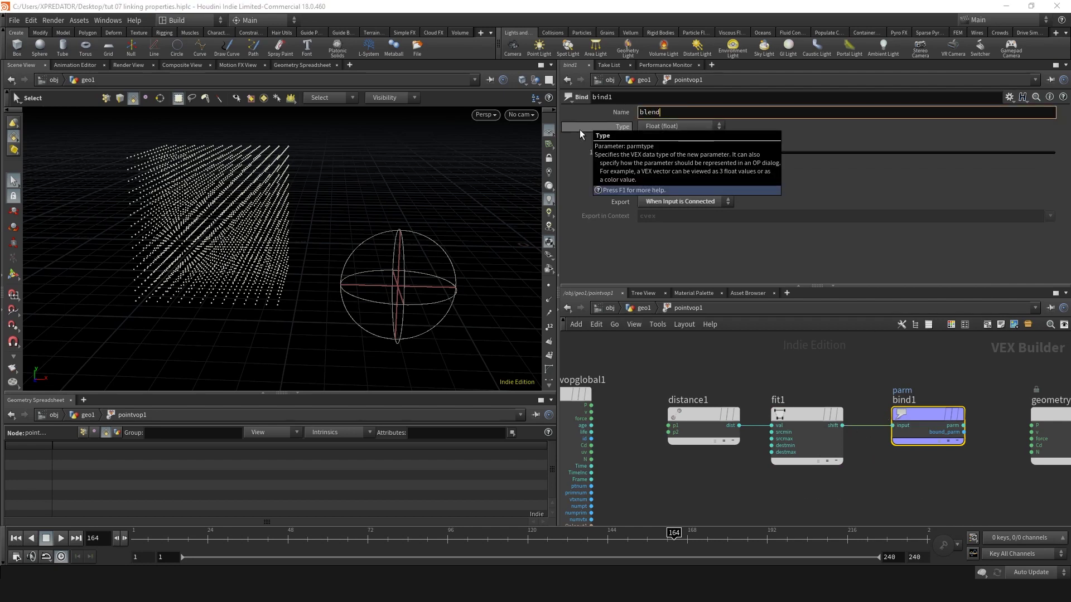
{"action": "key", "text": "Return"}
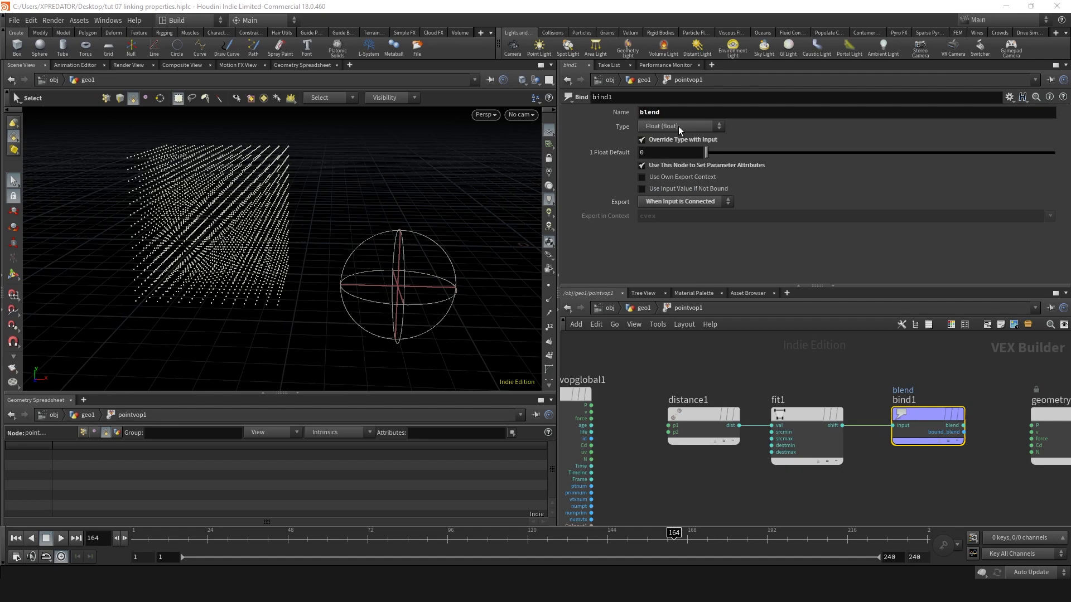
Wire point position toward distance1's p1, return to geo1 and select sphere1
{"action": "left_click", "coordinate": [591, 406]}
{"action": "left_click", "coordinate": [641, 308]}
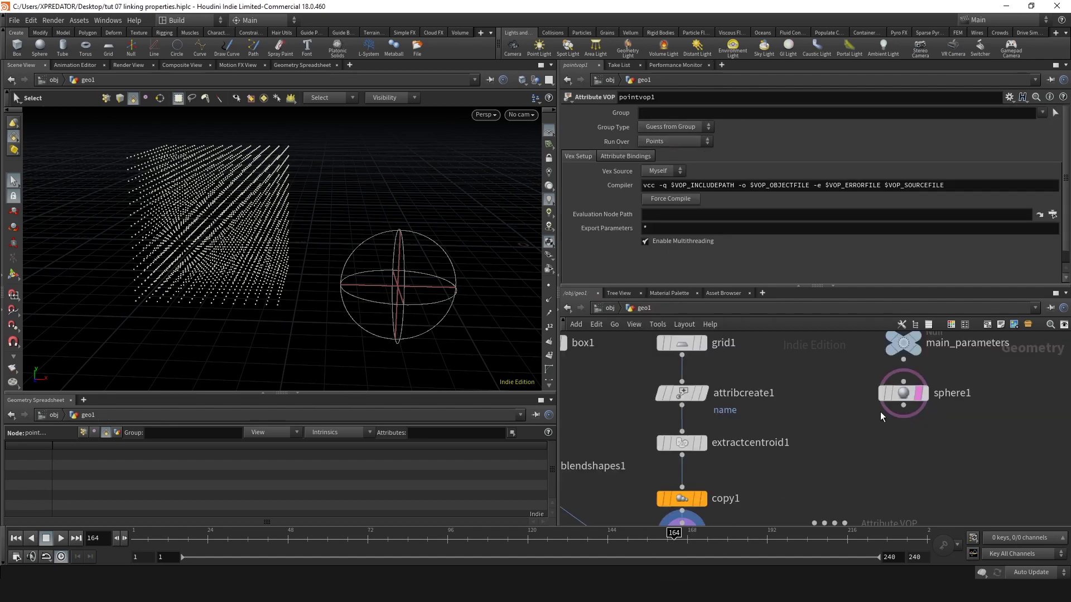
{"action": "left_click", "coordinate": [905, 392]}
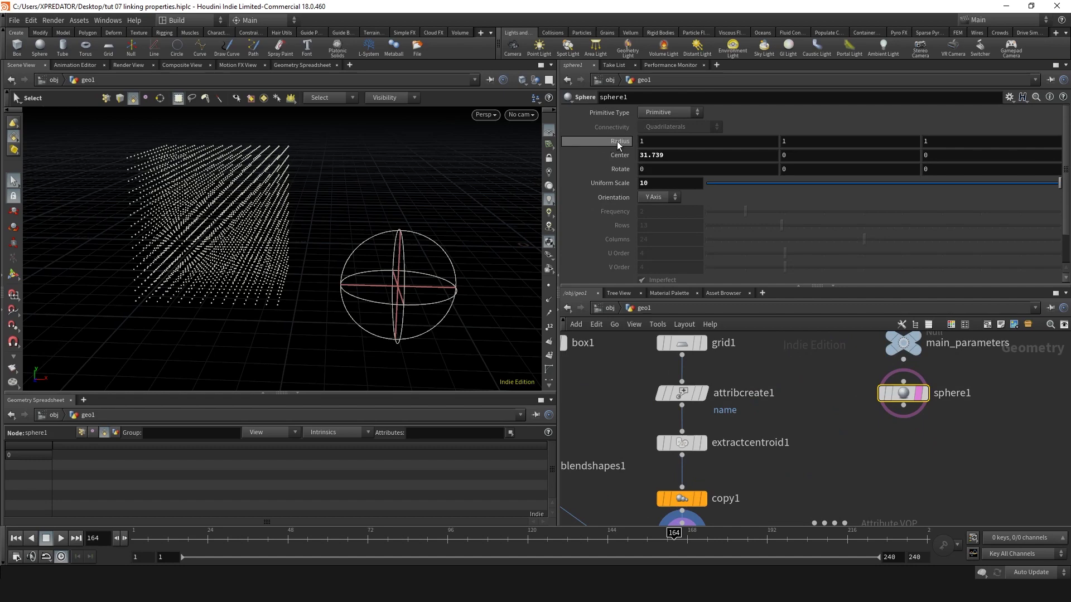
Link distance1's Point 2 to sphere1's Center via pasted relative references
{"action": "right_click", "coordinate": [620, 155]}
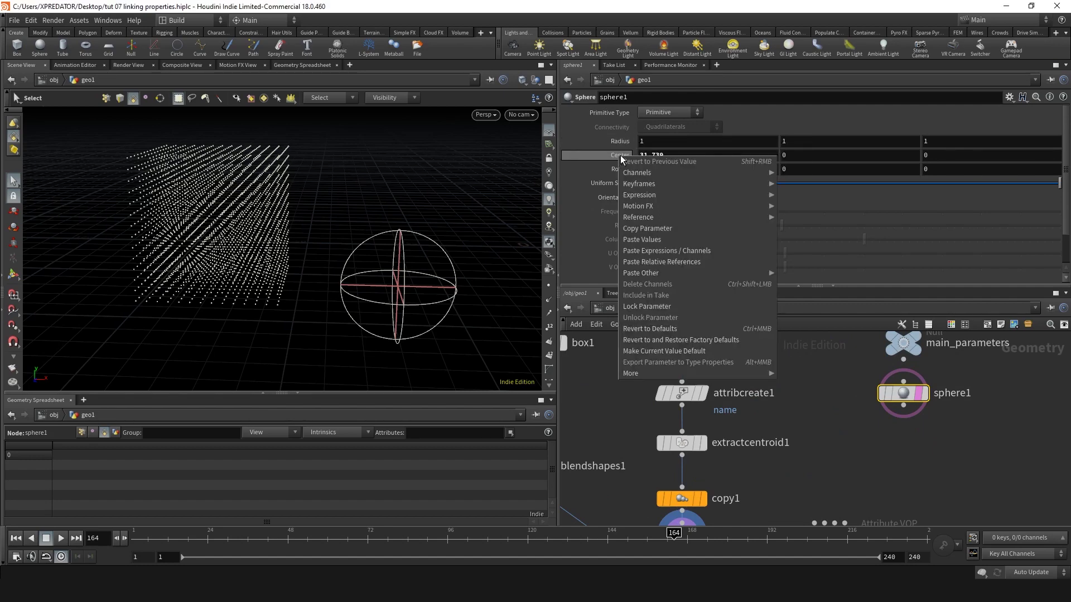
{"action": "left_click", "coordinate": [647, 229]}
{"action": "middle_click_drag", "start_coordinate": [790, 412], "coordinate": [824, 415]}
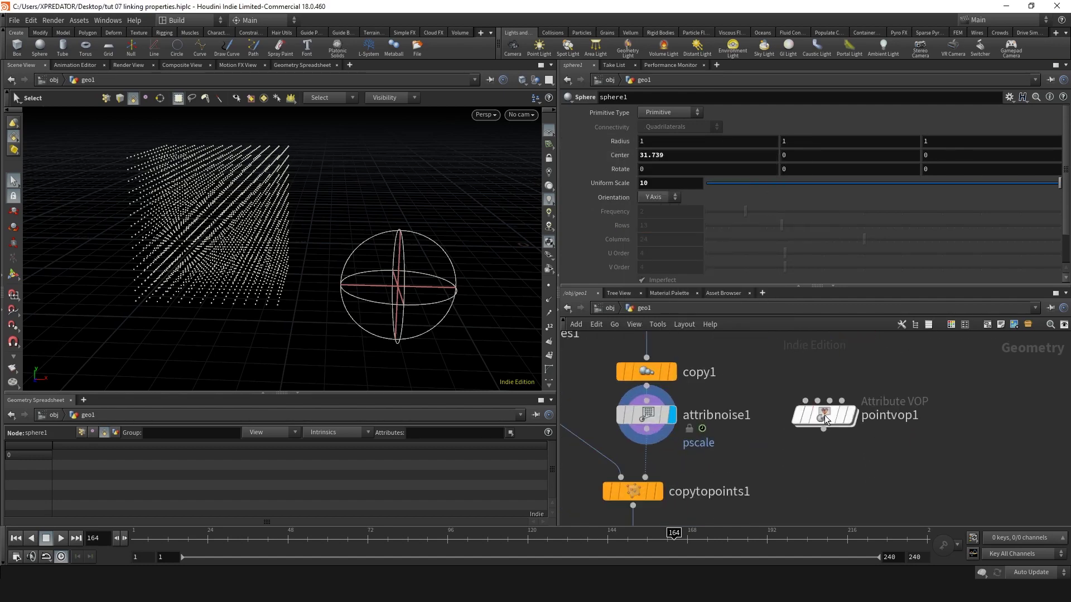
{"action": "double_click", "coordinate": [819, 481]}
{"action": "left_click", "coordinate": [692, 421]}
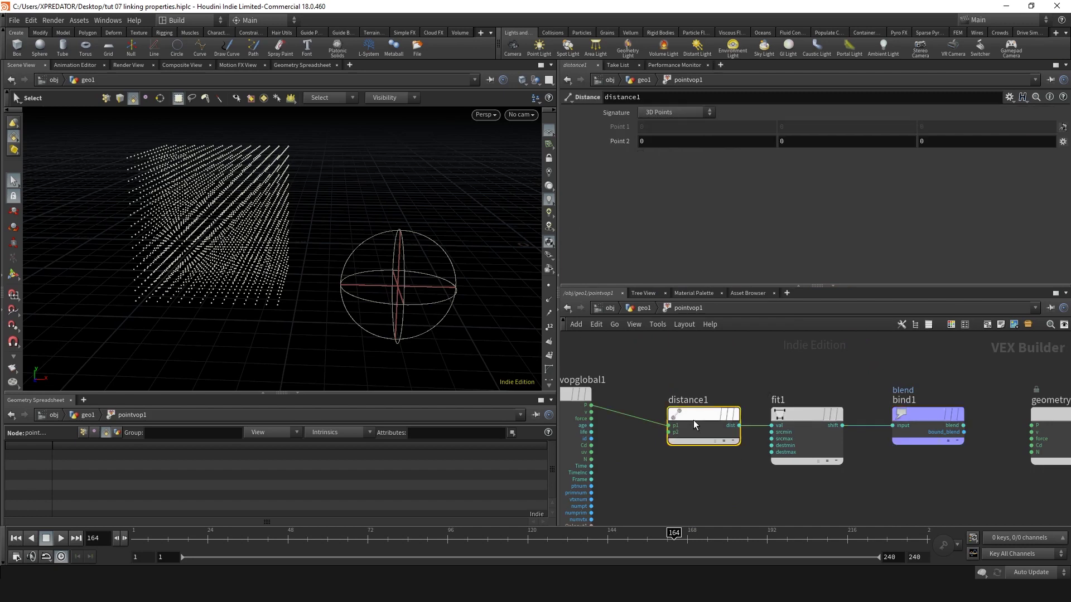
{"action": "right_click", "coordinate": [617, 142]}
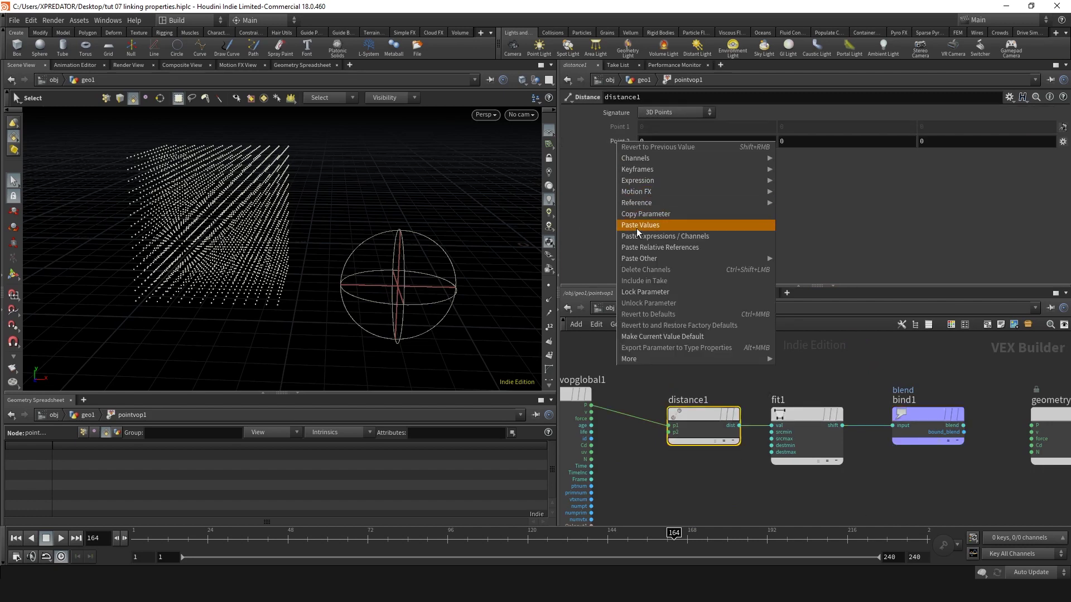
{"action": "left_click", "coordinate": [638, 246]}
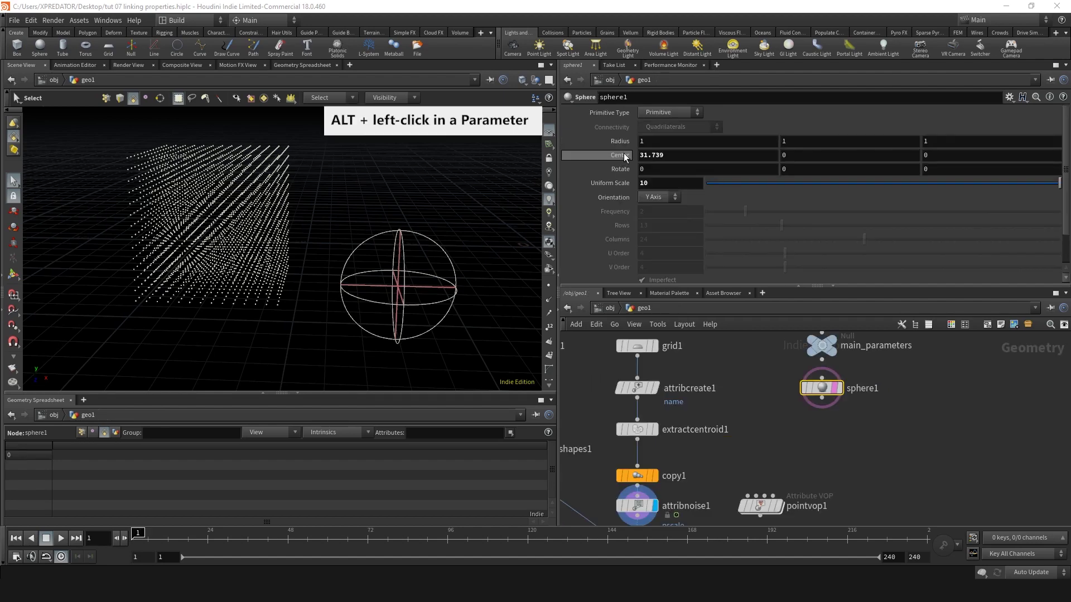
Keyframe the sphere centre at frame 1 and, moved along X, at frame 240
{"action": "left_click", "coordinate": [619, 156], "text": "alt"}
{"action": "left_click", "coordinate": [76, 538]}
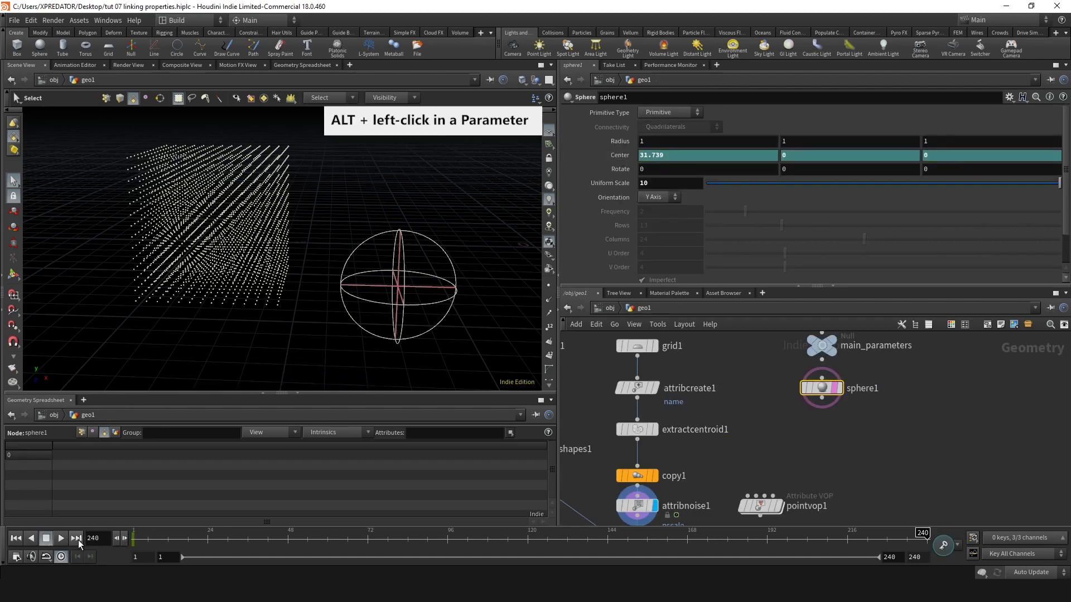
{"action": "left_click", "coordinate": [619, 156], "text": "alt"}
{"action": "middle_click_drag", "start_coordinate": [677, 155], "coordinate": [692, 156]}
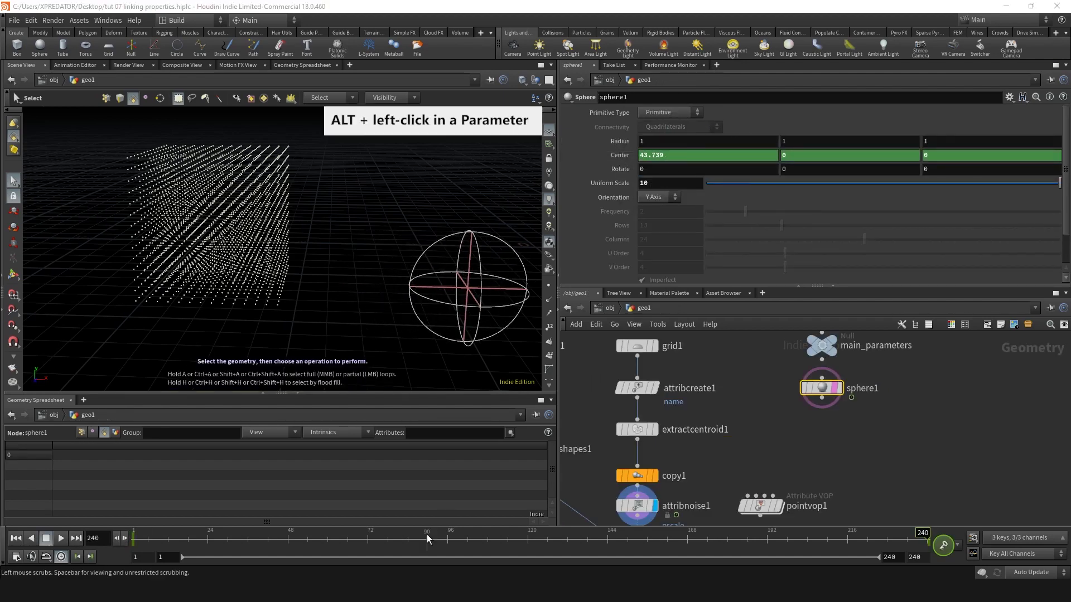
{"action": "mouse_move", "coordinate": [427, 534]}
{"action": "left_mouse_down"}
{"action": "mouse_move", "coordinate": [137, 539]}
{"action": "mouse_move", "coordinate": [831, 538]}
{"action": "mouse_move", "coordinate": [418, 538]}
{"action": "left_mouse_up"}
Check distance1's time-dependence warning inside pointvop1
{"action": "double_click", "coordinate": [758, 504]}
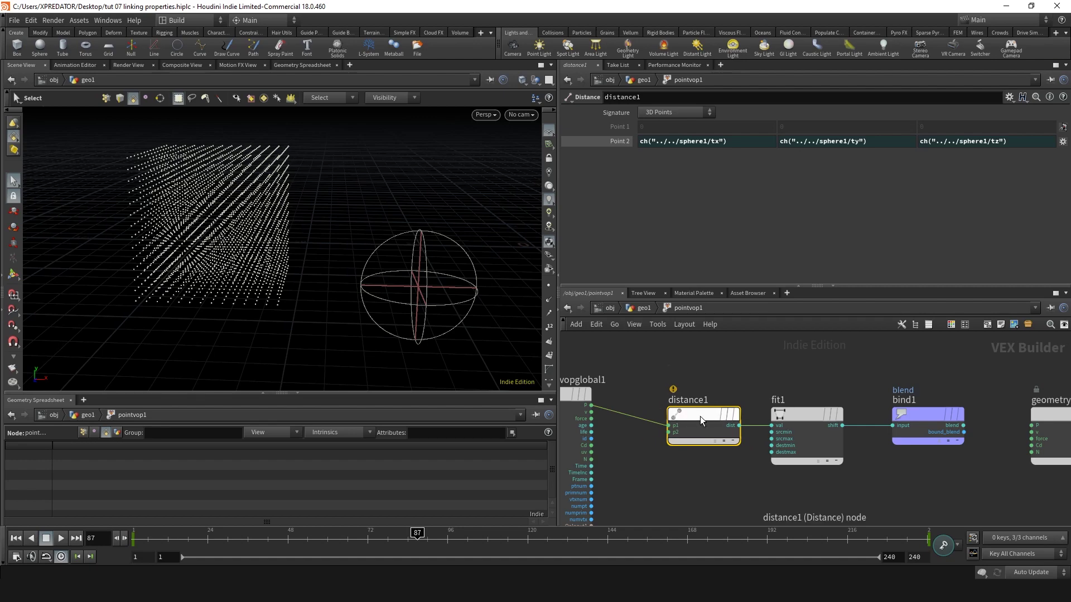
{"action": "left_click", "coordinate": [650, 418]}
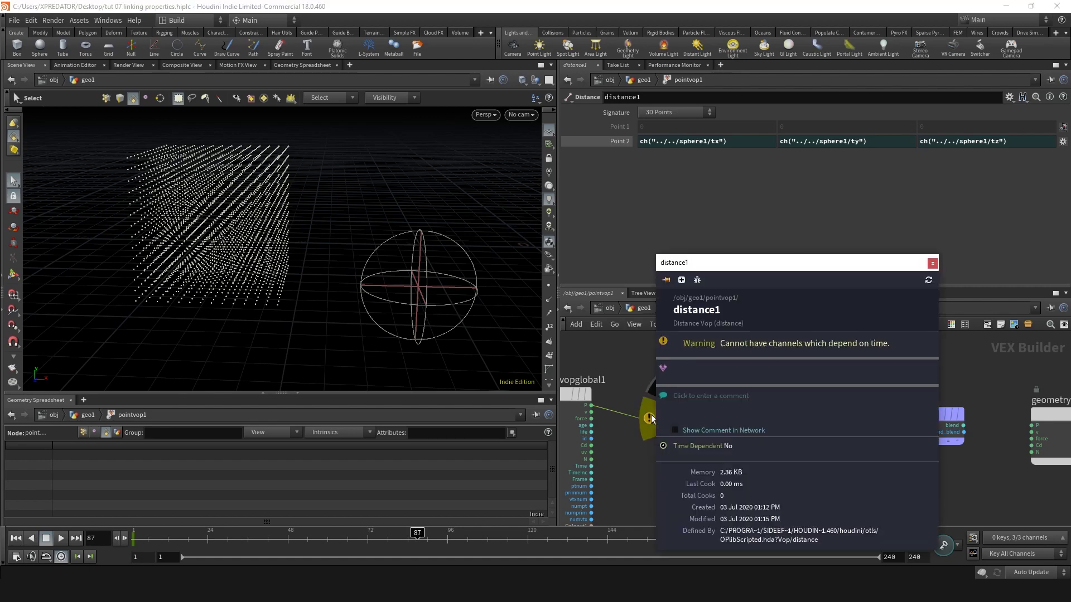
{"action": "key", "text": "Escape"}
{"action": "left_click", "coordinate": [839, 361]}
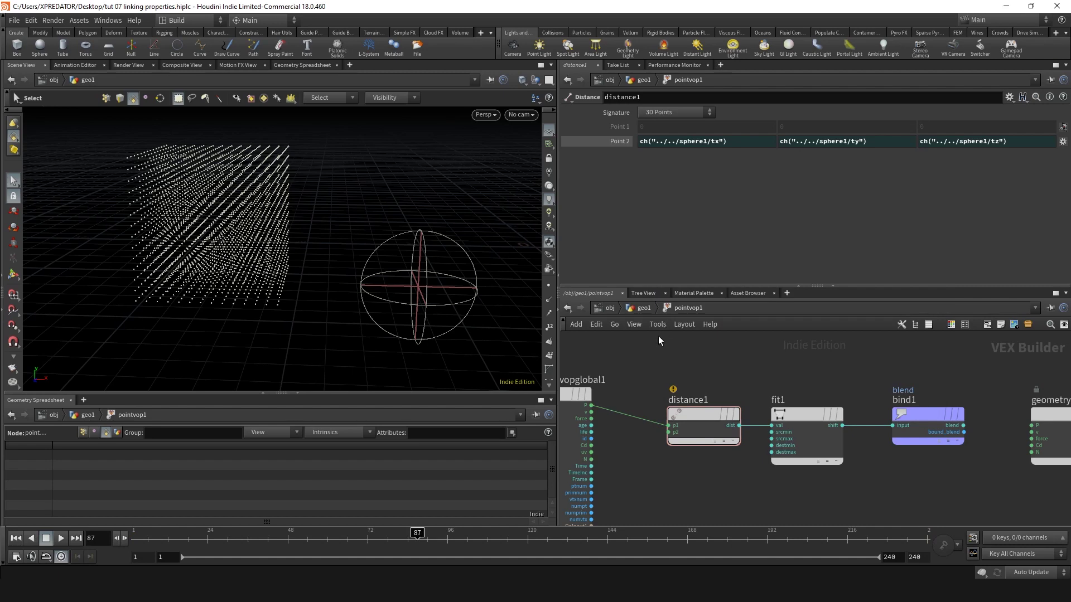
Promote distance1's p2 input to a pointvop1 parameter and return to geo1
{"action": "scroll", "coordinate": [670, 433], "scroll_direction": "up", "scroll_amount": 3}
{"action": "right_click", "coordinate": [667, 433]}
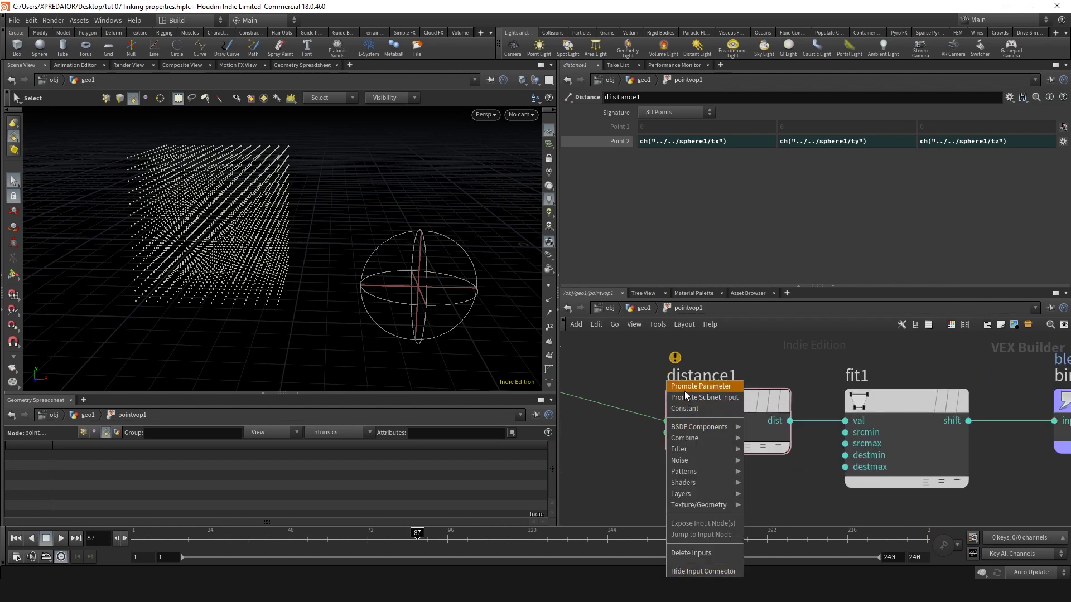
{"action": "left_click", "coordinate": [685, 390]}
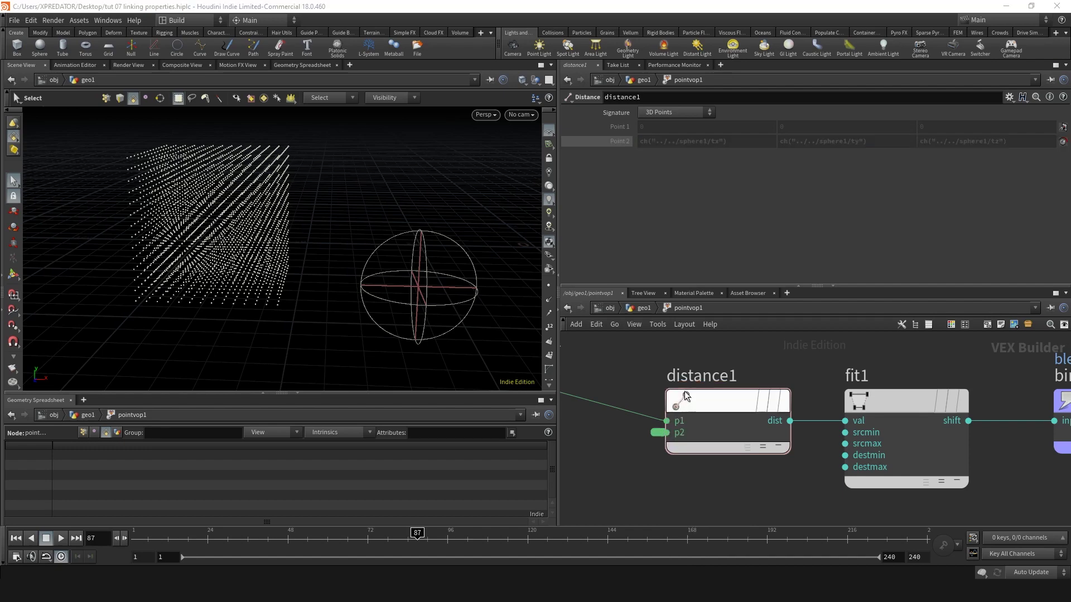
{"action": "left_click", "coordinate": [656, 434]}
{"action": "left_click", "coordinate": [644, 308]}
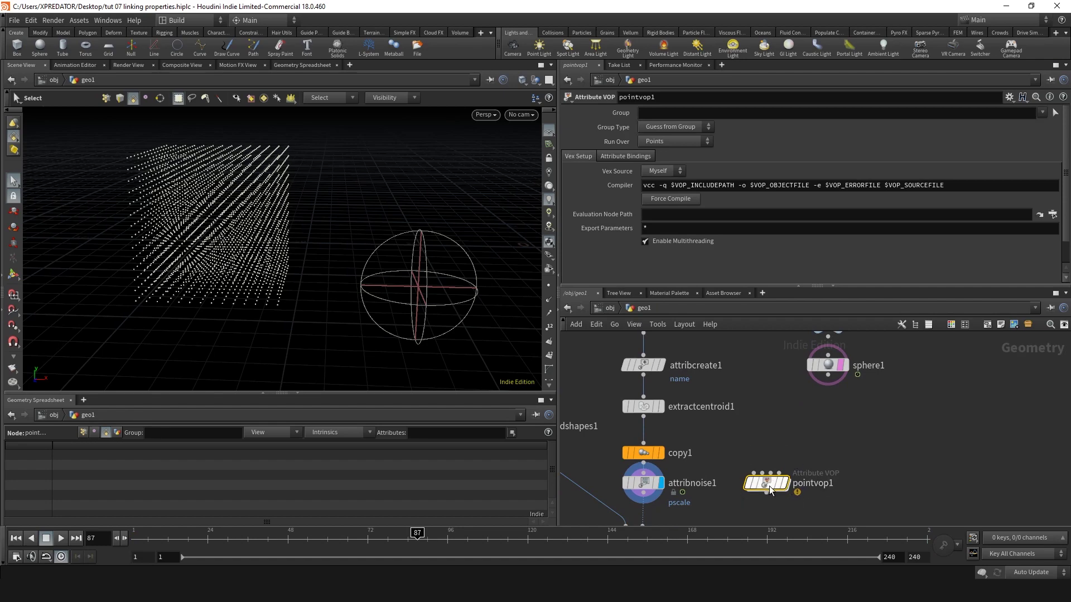
Paste sphere centre relative references into pointvop1's promoted Point 2
{"action": "right_click", "coordinate": [616, 276]}
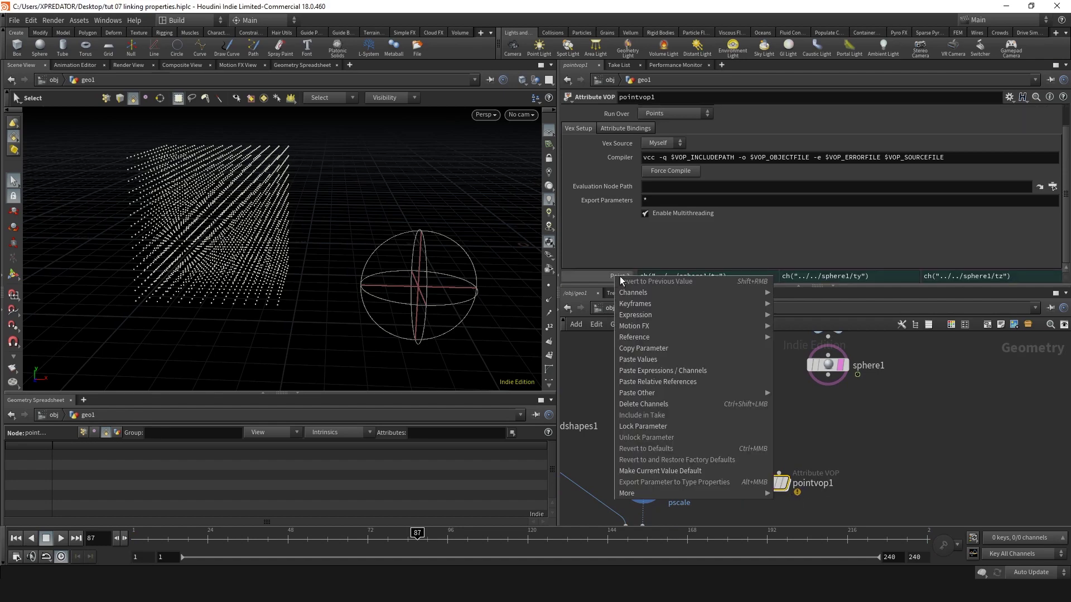
{"action": "left_click", "coordinate": [648, 381]}
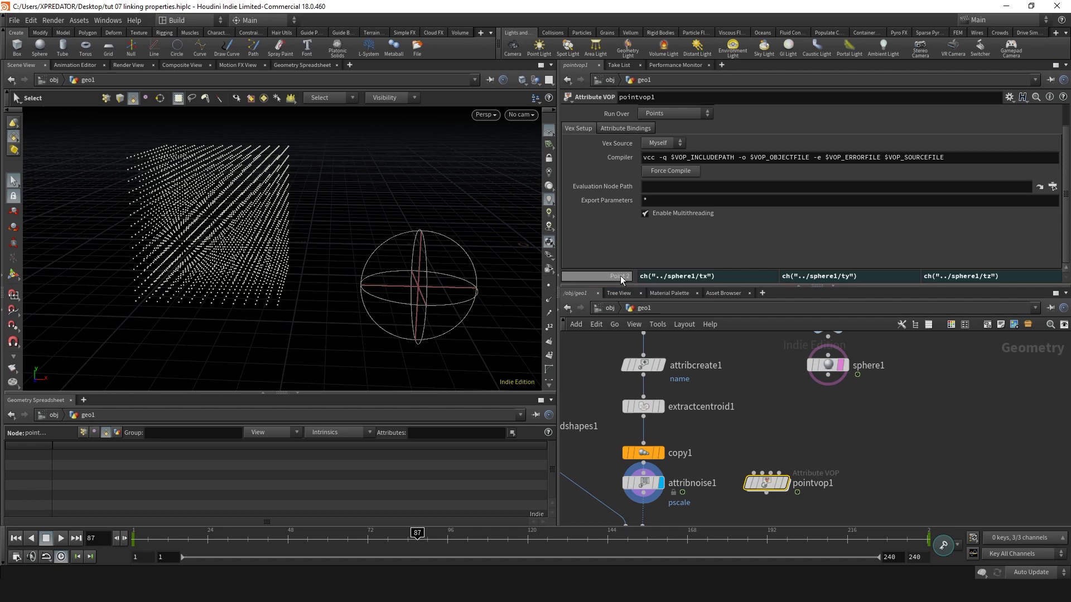
{"action": "scroll", "coordinate": [795, 382], "scroll_direction": "down", "scroll_amount": 4}
{"action": "scroll", "coordinate": [795, 383], "scroll_direction": "up", "scroll_amount": 3}
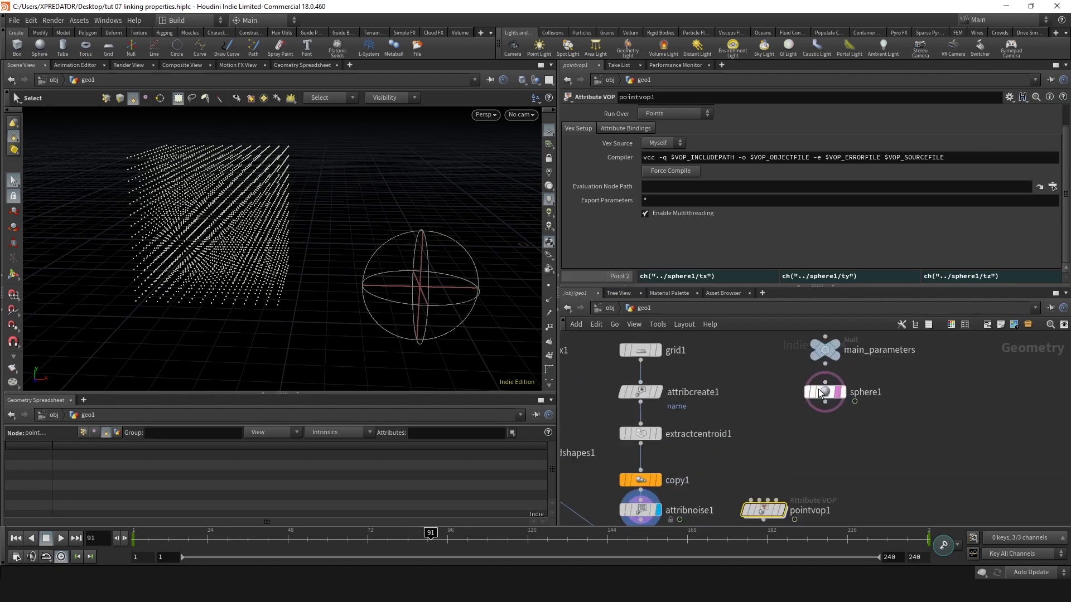
Copy sphere1's Uniform Scale and promote fit1's srcmax to a pointvop1 parameter
{"action": "left_click", "coordinate": [819, 389]}
{"action": "left_click", "coordinate": [665, 181]}
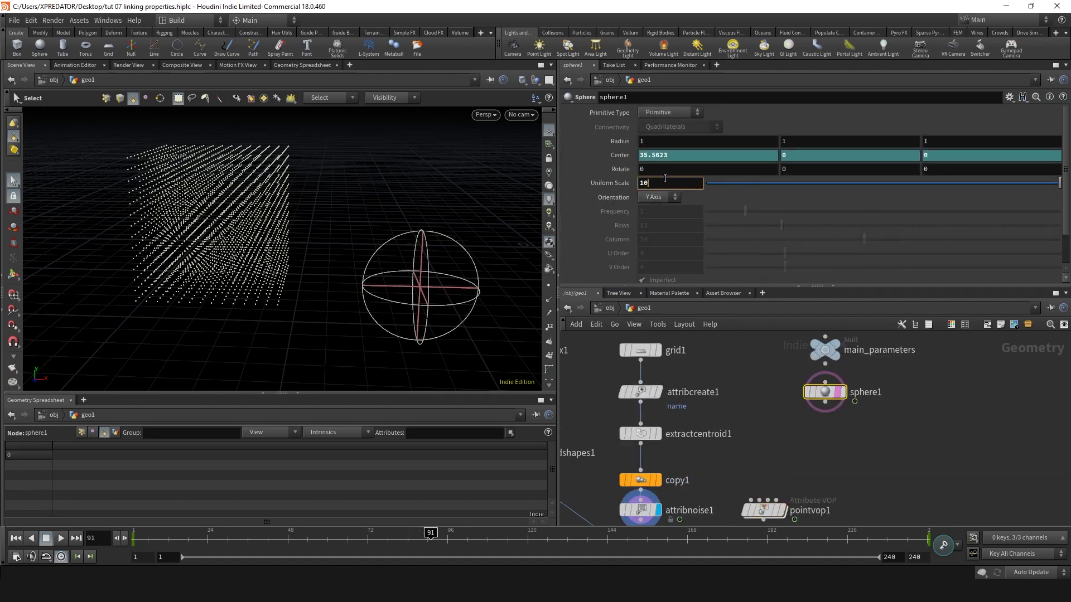
{"action": "right_click", "coordinate": [665, 181]}
{"action": "left_click", "coordinate": [683, 251]}
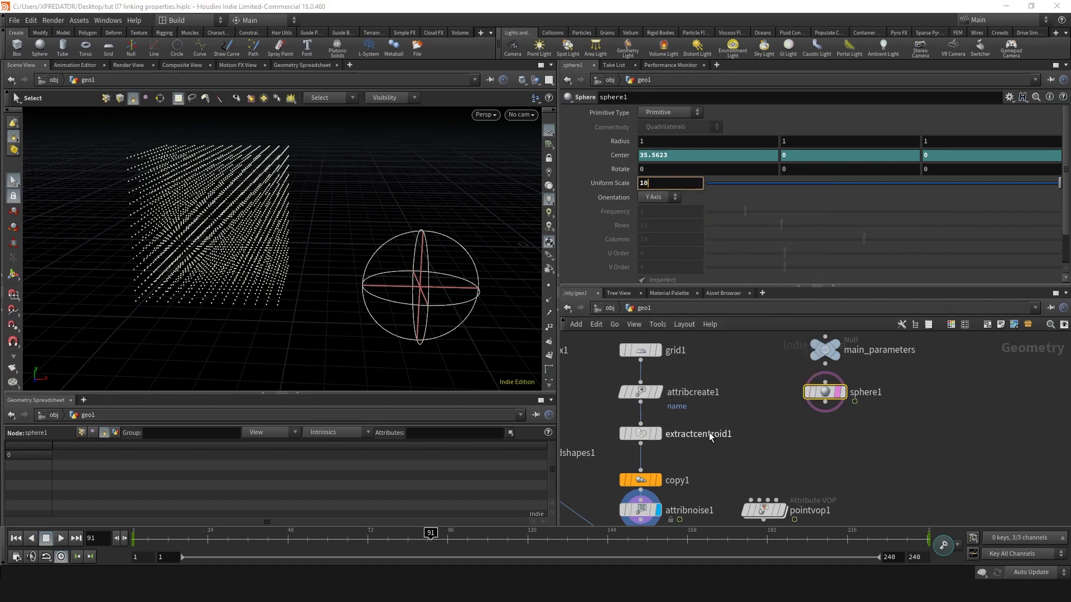
{"action": "double_click", "coordinate": [764, 510]}
{"action": "left_click", "coordinate": [875, 409]}
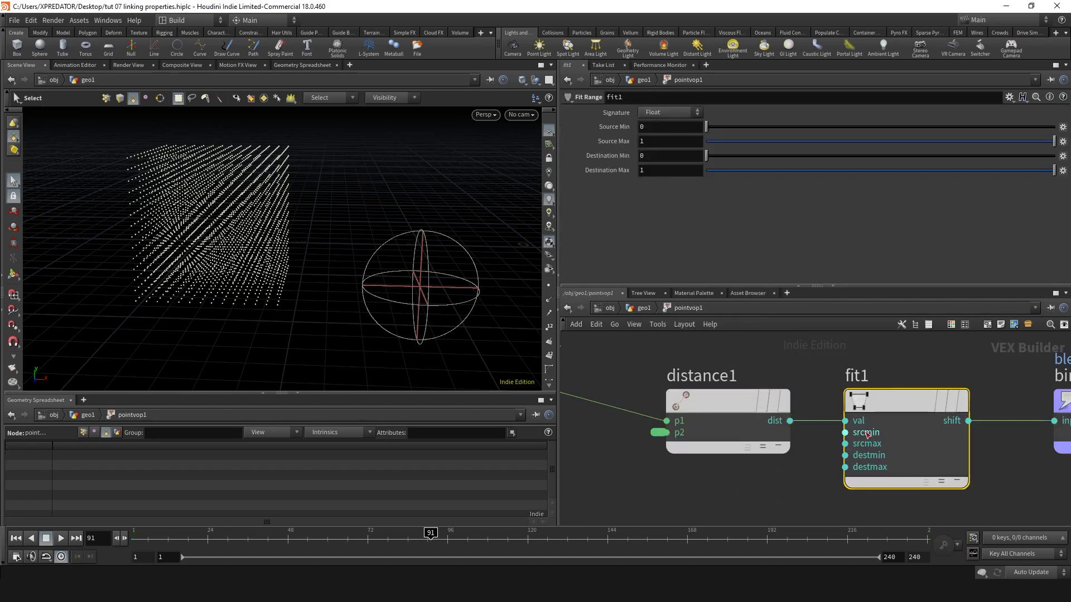
{"action": "scroll", "coordinate": [854, 443], "scroll_direction": "up", "scroll_amount": 2}
{"action": "right_click", "coordinate": [844, 451]}
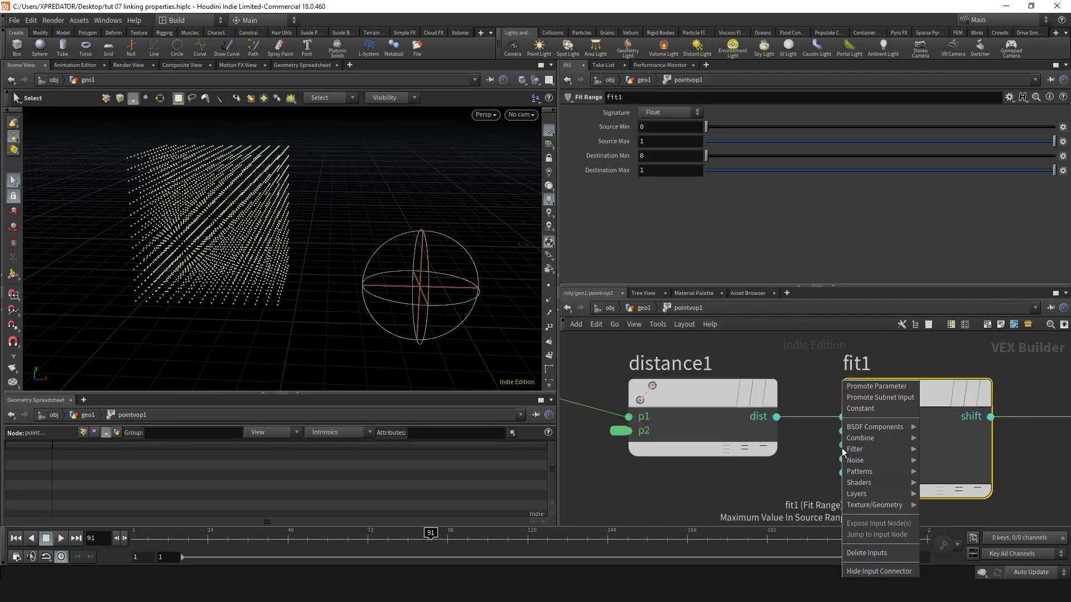
{"action": "left_click", "coordinate": [867, 387]}
{"action": "left_click", "coordinate": [647, 309]}
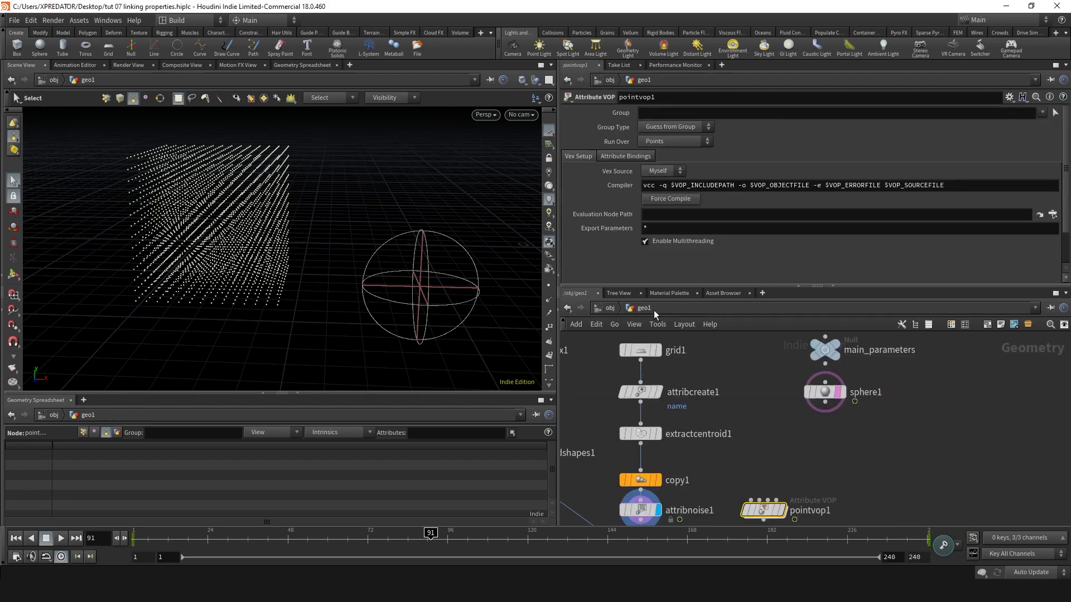
Link Maximum Value to the sphere's scale and wire attribnoise1 into the displayed pointvop1
{"action": "scroll", "coordinate": [621, 246], "scroll_direction": "down", "scroll_amount": 2}
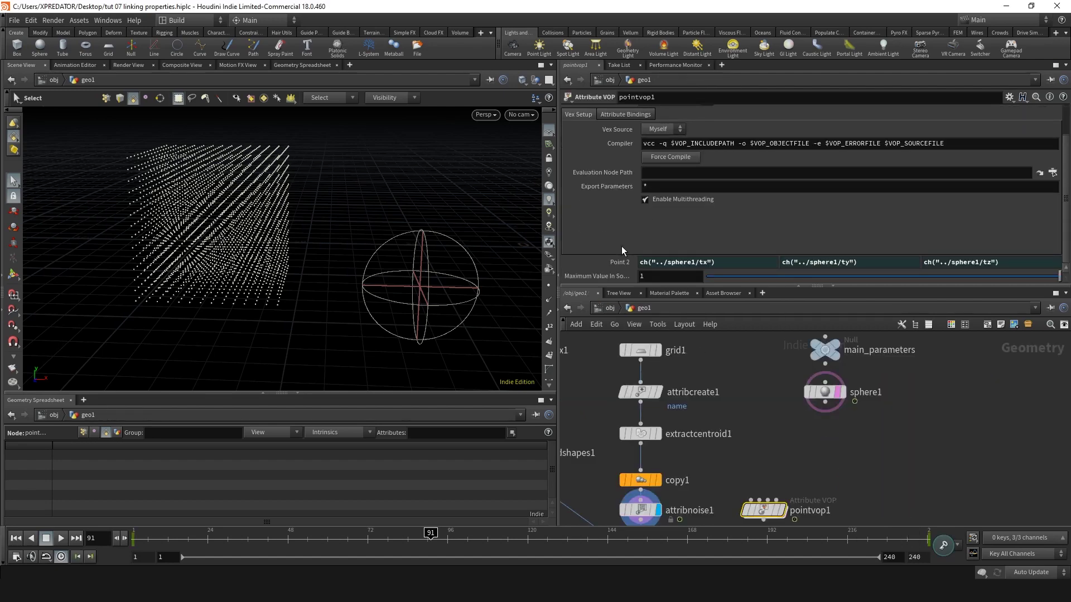
{"action": "right_click", "coordinate": [601, 276]}
{"action": "left_click", "coordinate": [634, 384]}
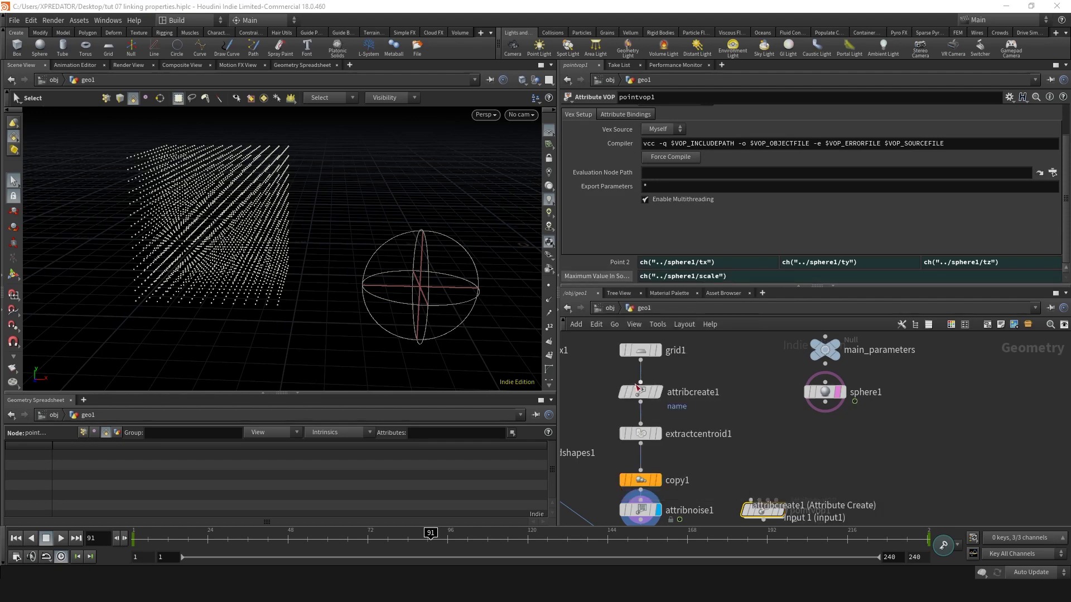
{"action": "left_click", "coordinate": [791, 453]}
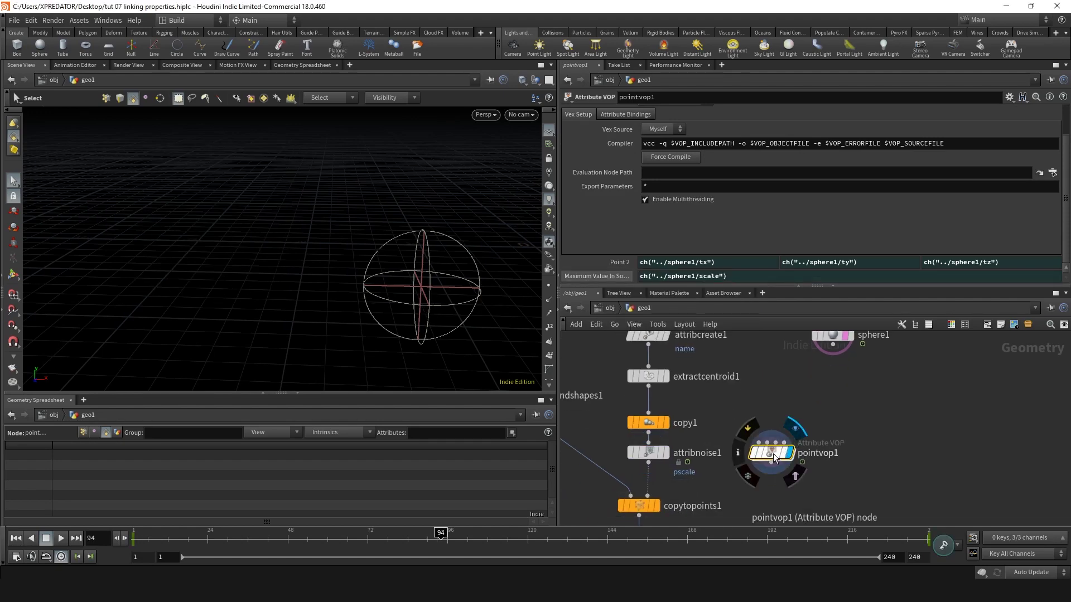
{"action": "left_click", "coordinate": [648, 462]}
{"action": "left_click", "coordinate": [758, 442]}
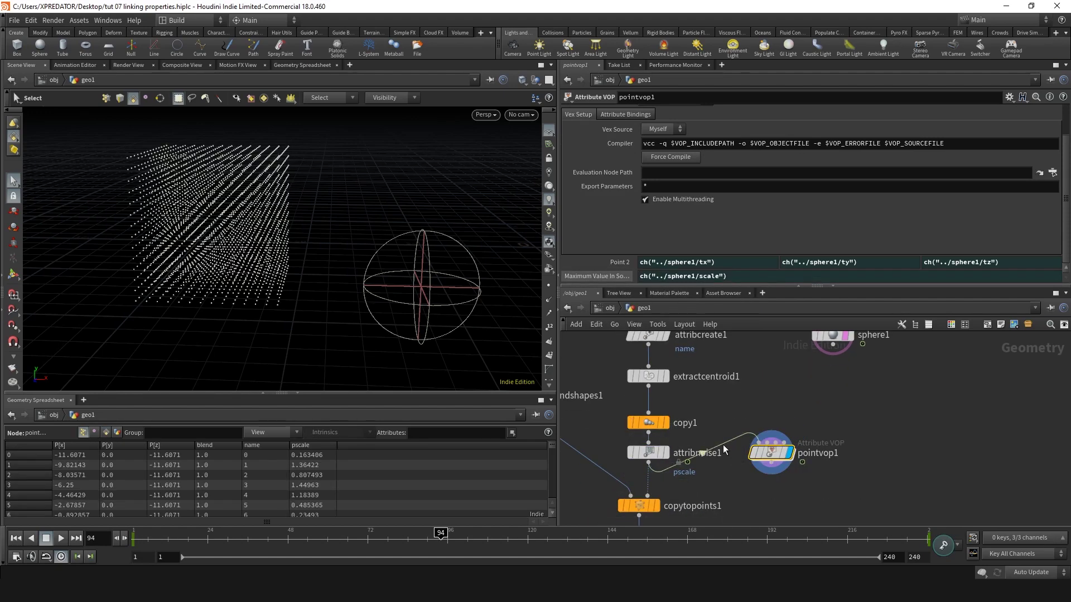
Lower the blend1 weight and sort pointvop1's points by blend in the spreadsheet
{"action": "left_click", "coordinate": [222, 445]}
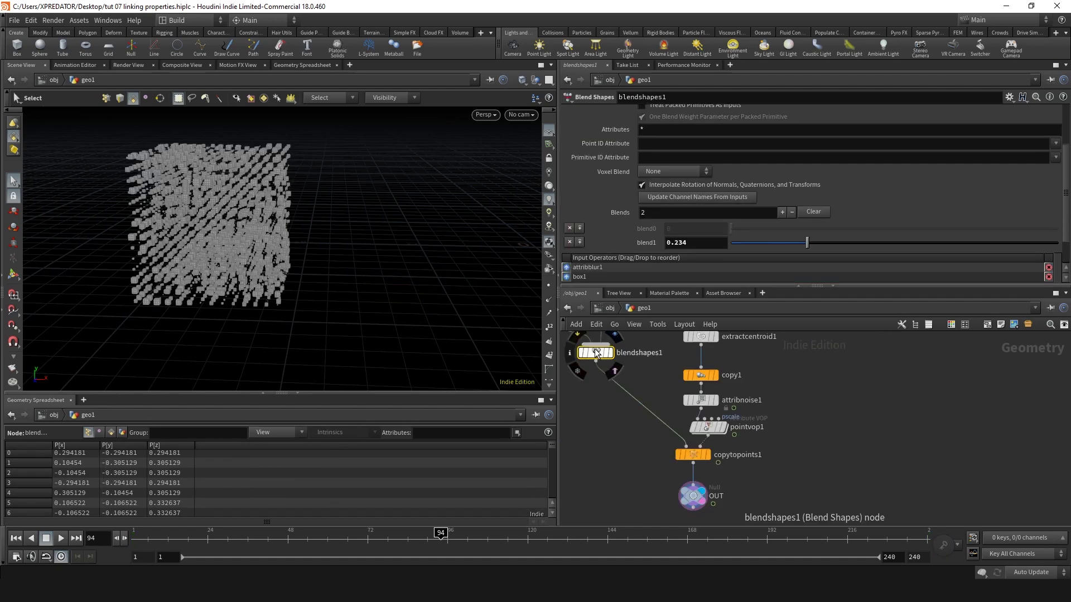
{"action": "mouse_move", "coordinate": [807, 243]}
{"action": "left_mouse_down"}
{"action": "mouse_move", "coordinate": [759, 243]}
{"action": "mouse_move", "coordinate": [881, 244]}
{"action": "mouse_move", "coordinate": [792, 243]}
{"action": "left_mouse_up"}
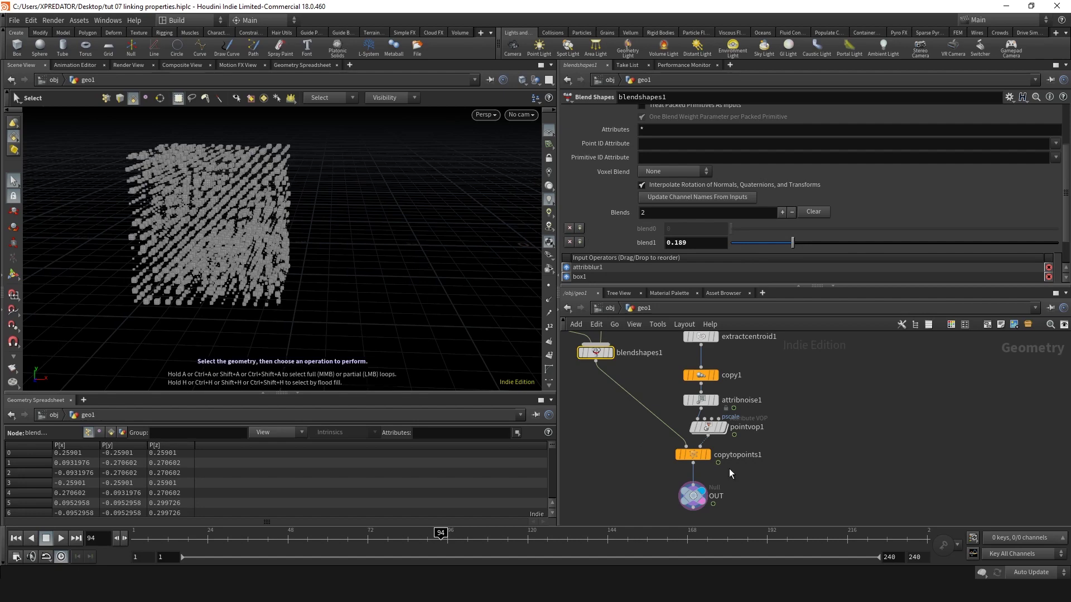
{"action": "left_click", "coordinate": [707, 430]}
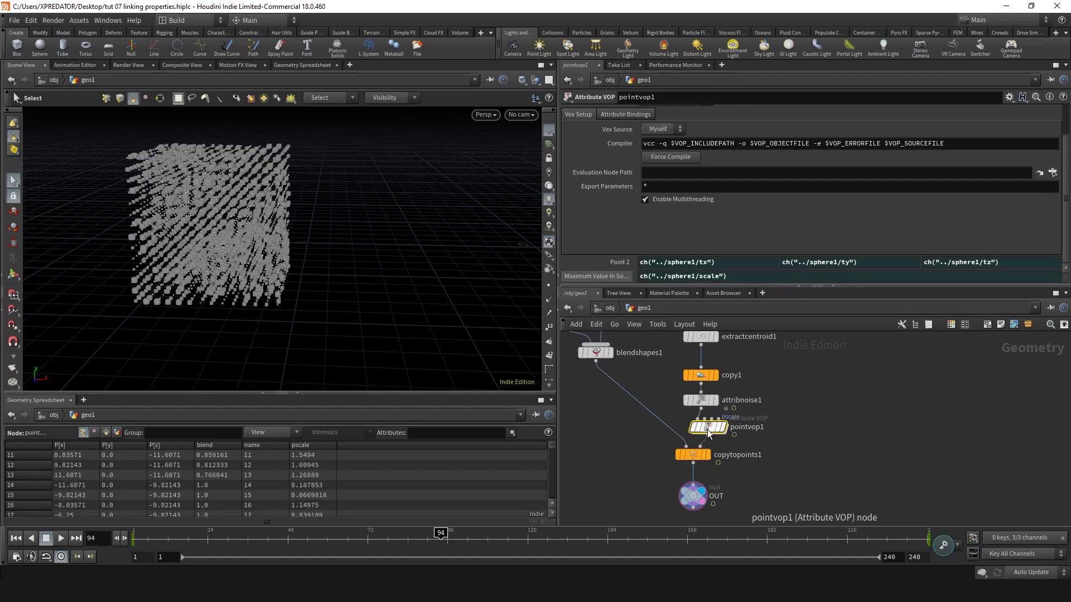
{"action": "left_click", "coordinate": [224, 447]}
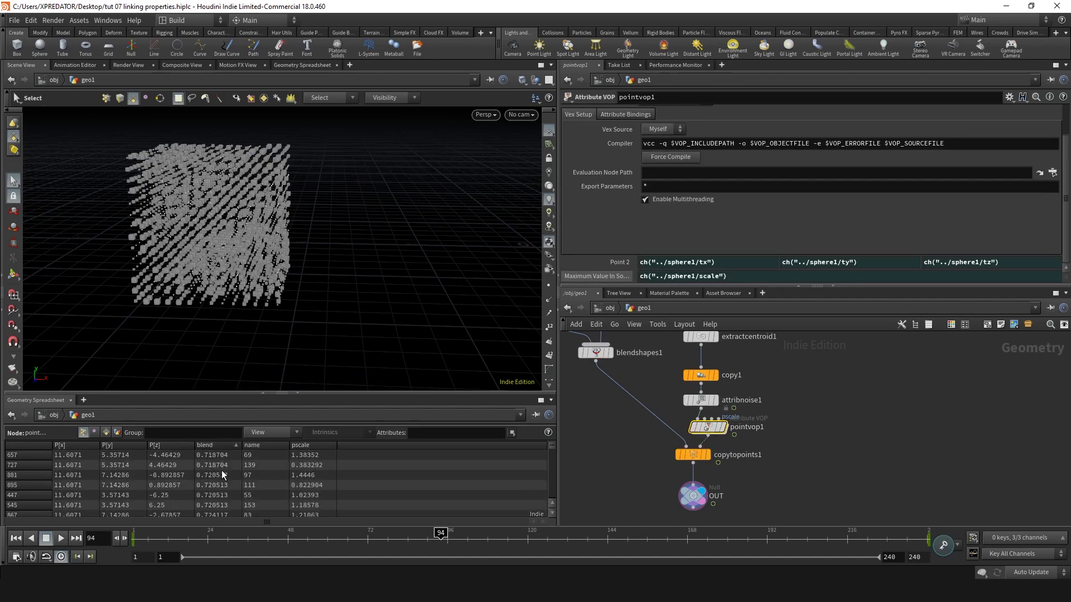
{"action": "scroll", "coordinate": [222, 470], "scroll_direction": "down", "scroll_amount": 3}
Search the node menu for 'copy st' to find the Copy Stamp node
{"action": "left_click", "coordinate": [613, 469]}
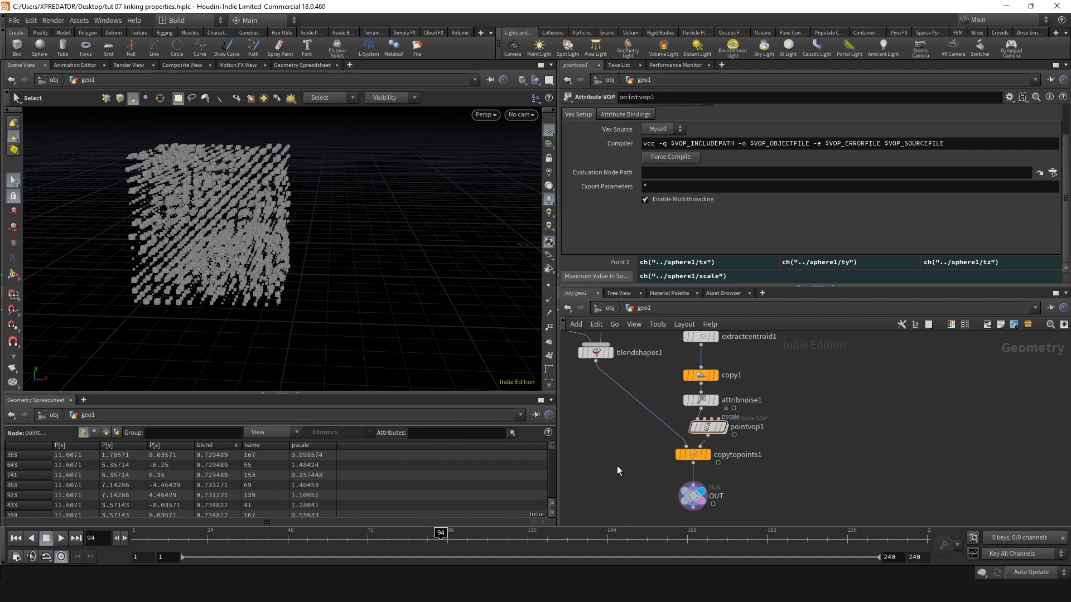
{"action": "key", "text": "Tab"}
{"action": "type", "text": "copy st"}
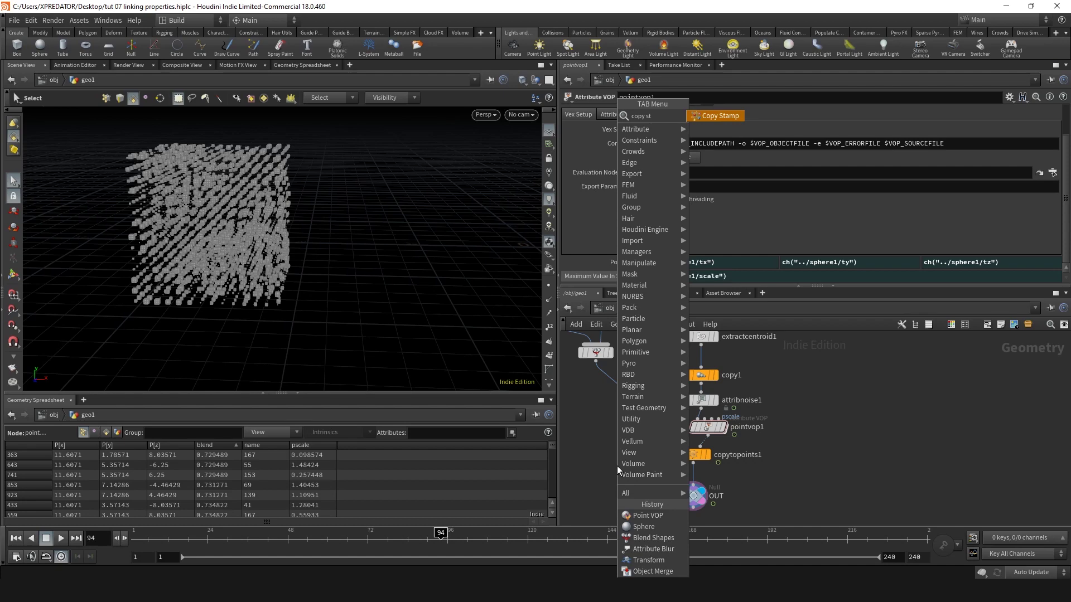
Add a copy2 Copy Stamp node with blendshapes1 as its first input, plus a second input
{"action": "key", "text": "Return"}
{"action": "left_click", "coordinate": [639, 457]}
{"action": "left_click_drag", "start_coordinate": [597, 364], "coordinate": [632, 447]}
{"action": "left_click_drag", "start_coordinate": [707, 435], "coordinate": [646, 446]}
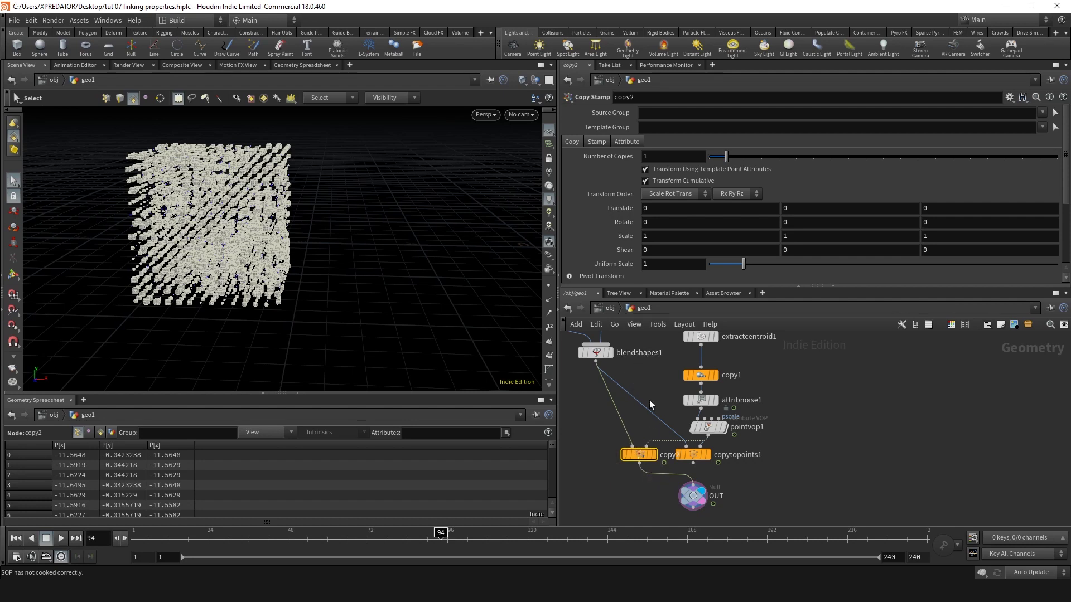
{"action": "left_click", "coordinate": [597, 142]}
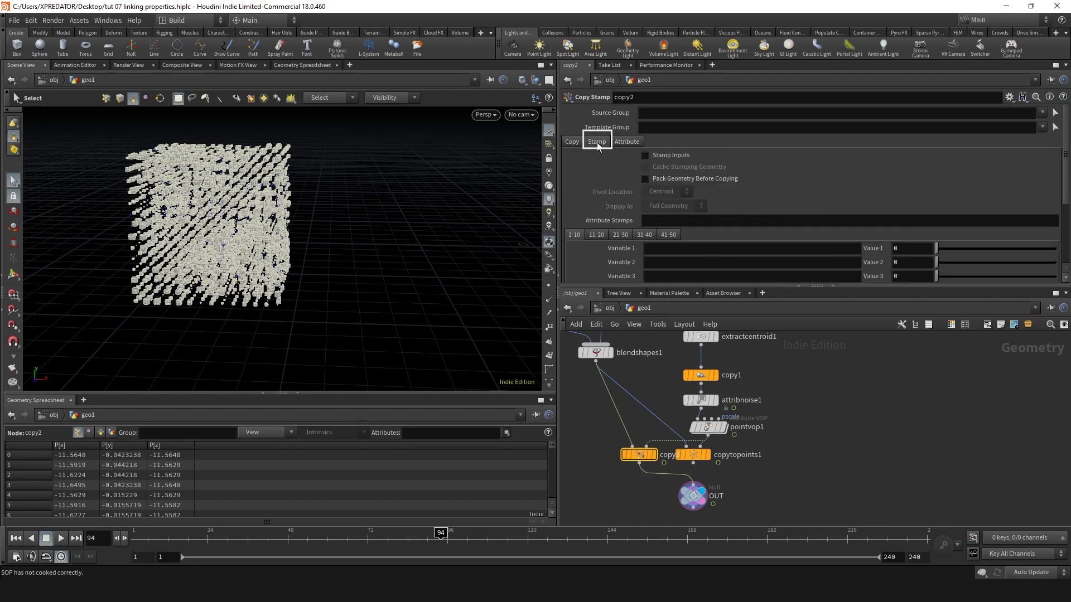
{"action": "left_click", "coordinate": [904, 248]}
{"action": "type", "text": "@blend"}
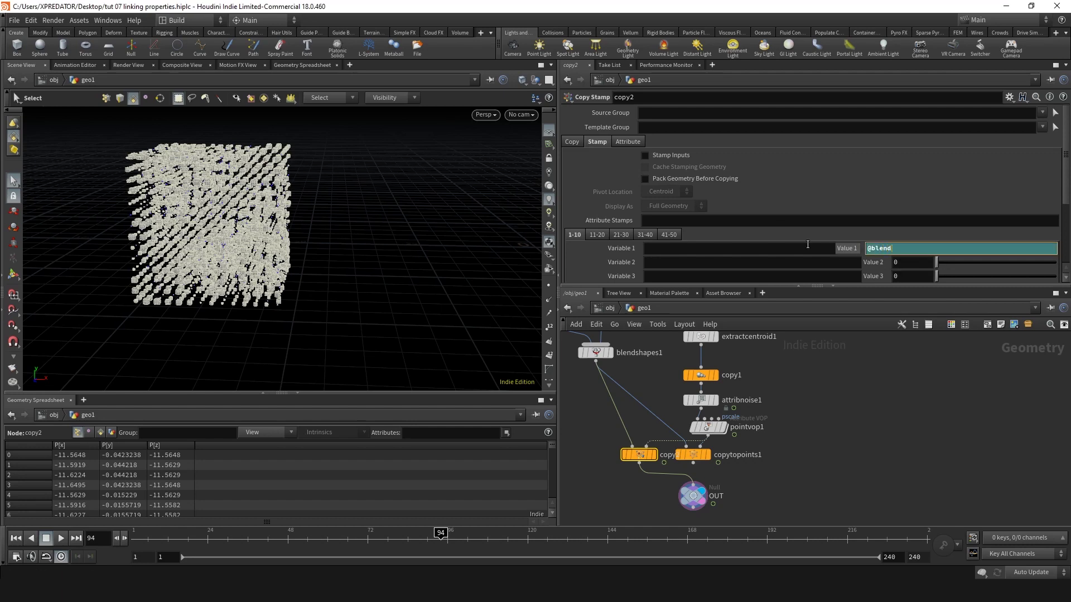
{"action": "key", "text": "Return"}
{"action": "left_click", "coordinate": [791, 249]}
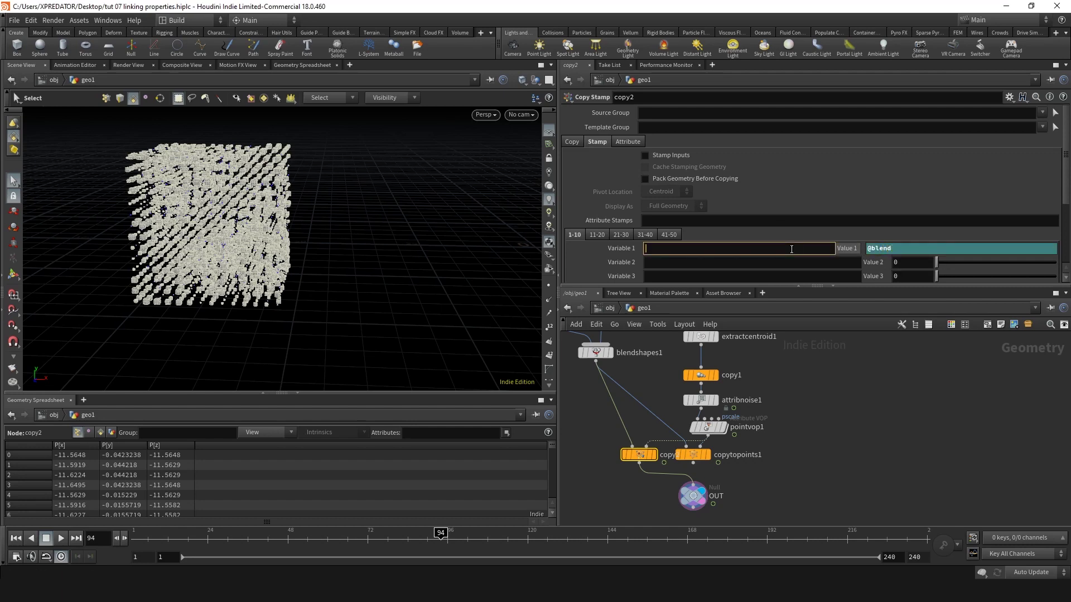
{"action": "type", "text": "blend"}
{"action": "key", "text": "Return"}
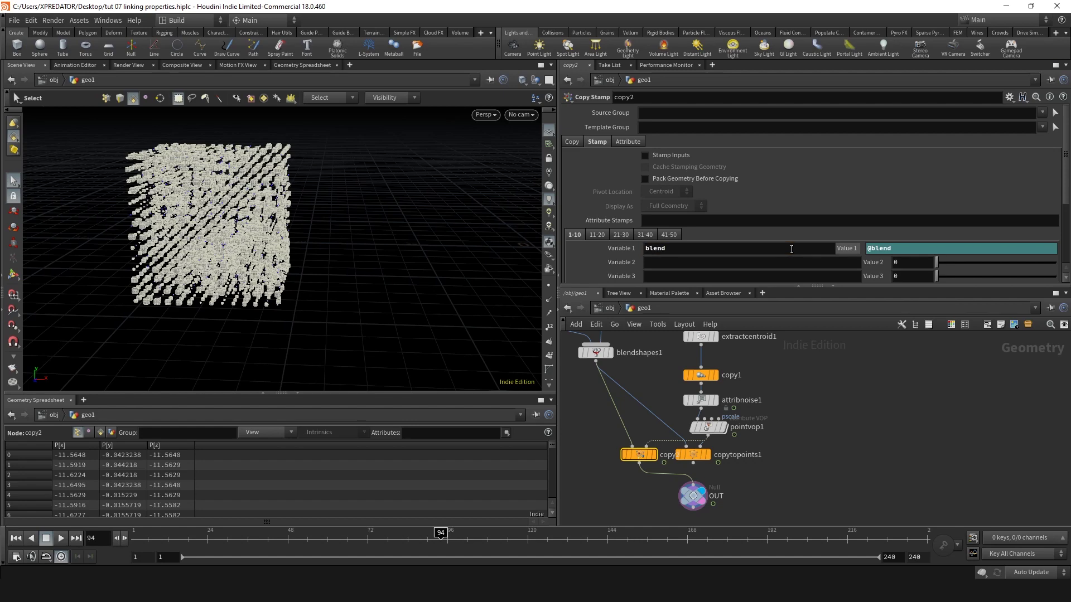
Set blendshapes1's blend1 weight to stamp("../copy2/",blend,0) and save the scene
{"action": "left_click", "coordinate": [595, 352]}
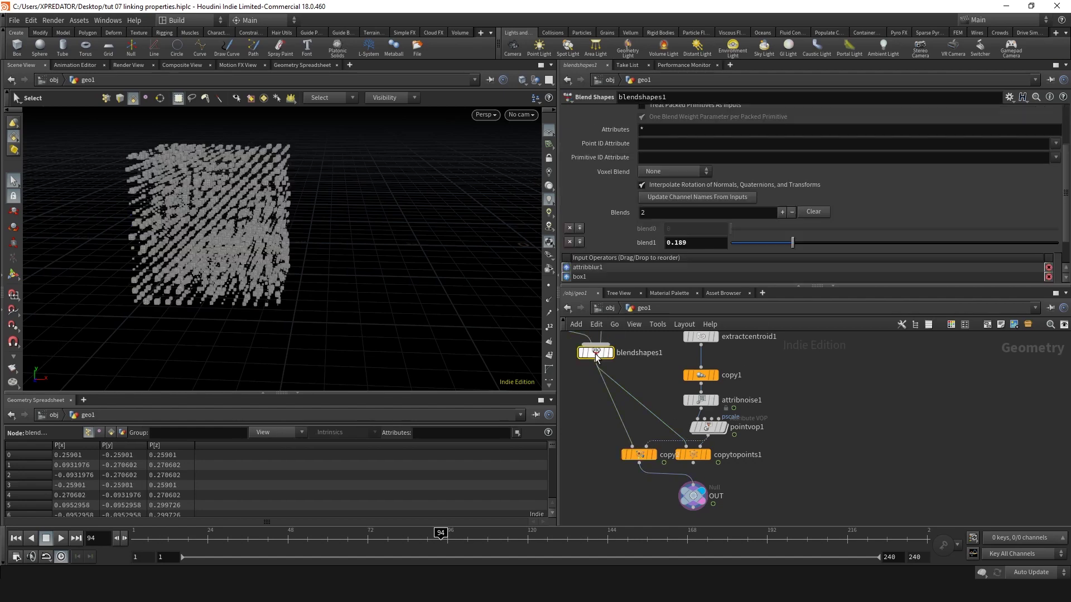
{"action": "left_click", "coordinate": [702, 242]}
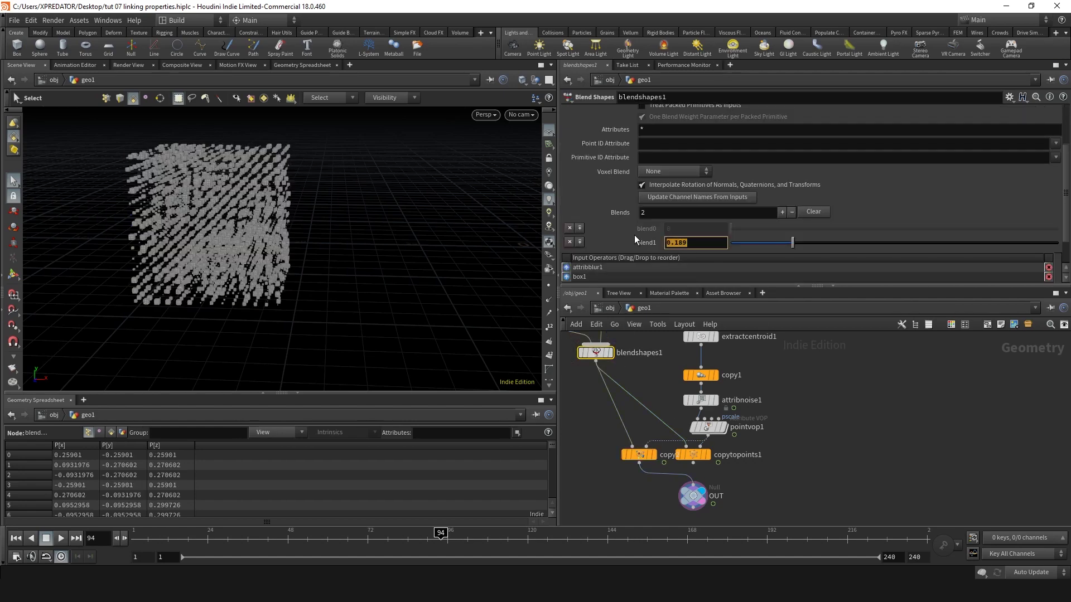
{"action": "type", "text": "stamp()"}
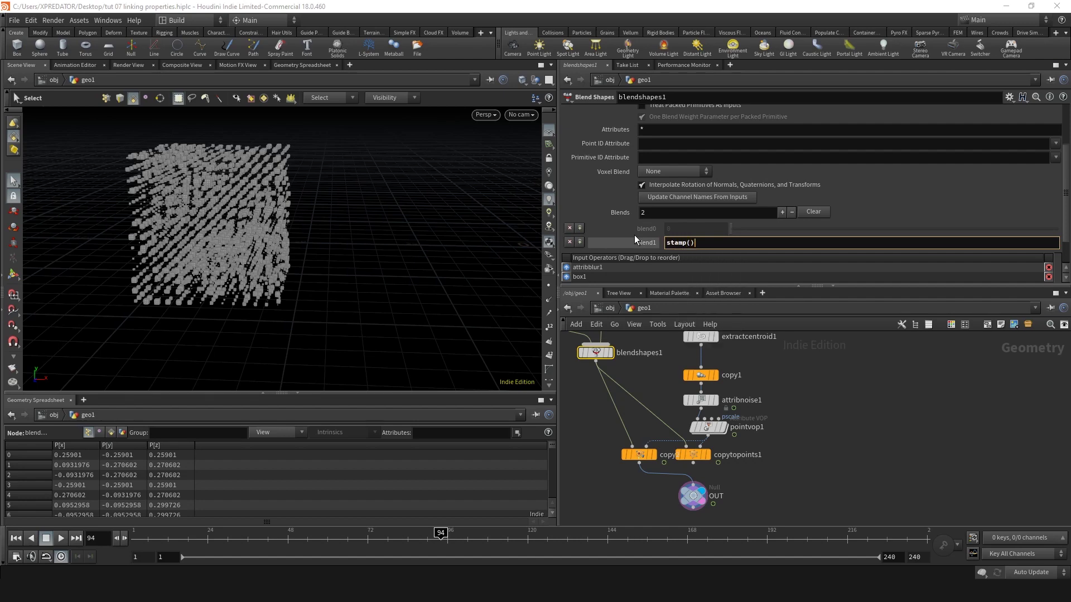
{"action": "key", "text": "ctrl+s"}
{"action": "type", "text": "\".\","}
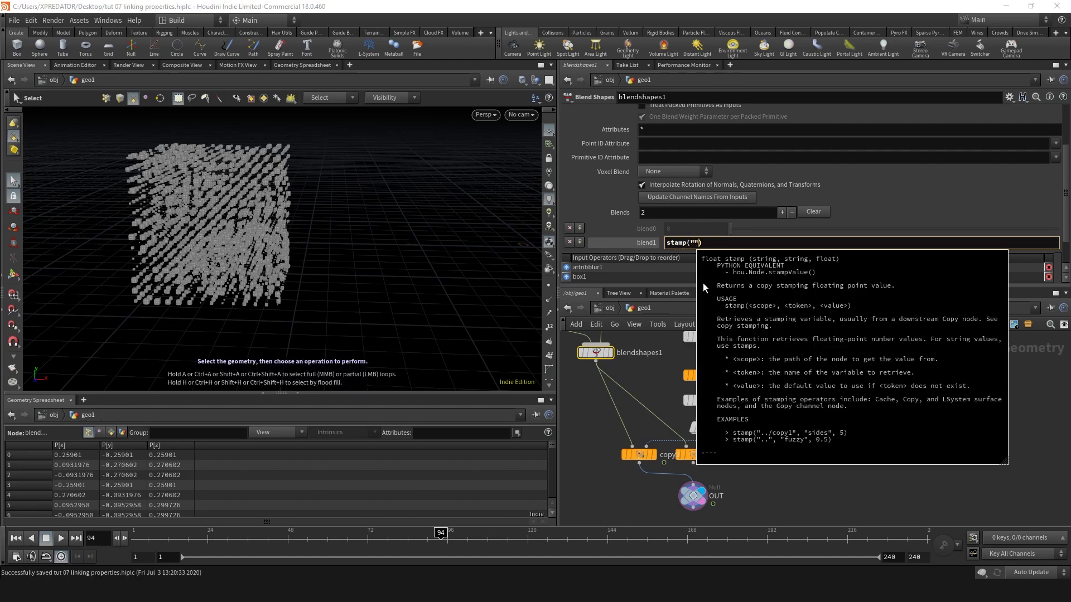
{"action": "type", "text": "./copy2/"}
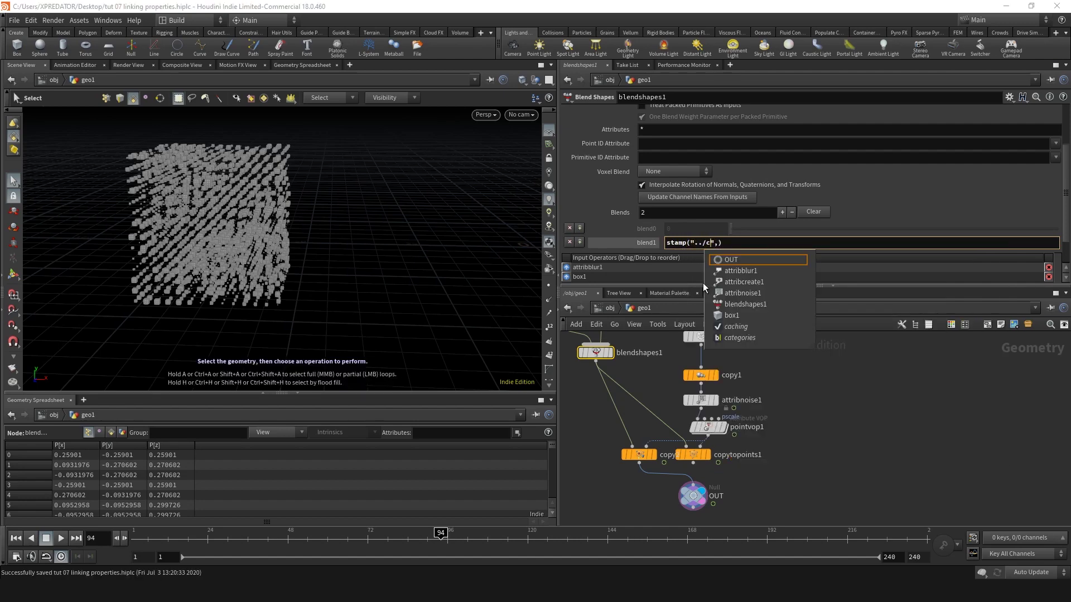
{"action": "type", "text": "blend"}
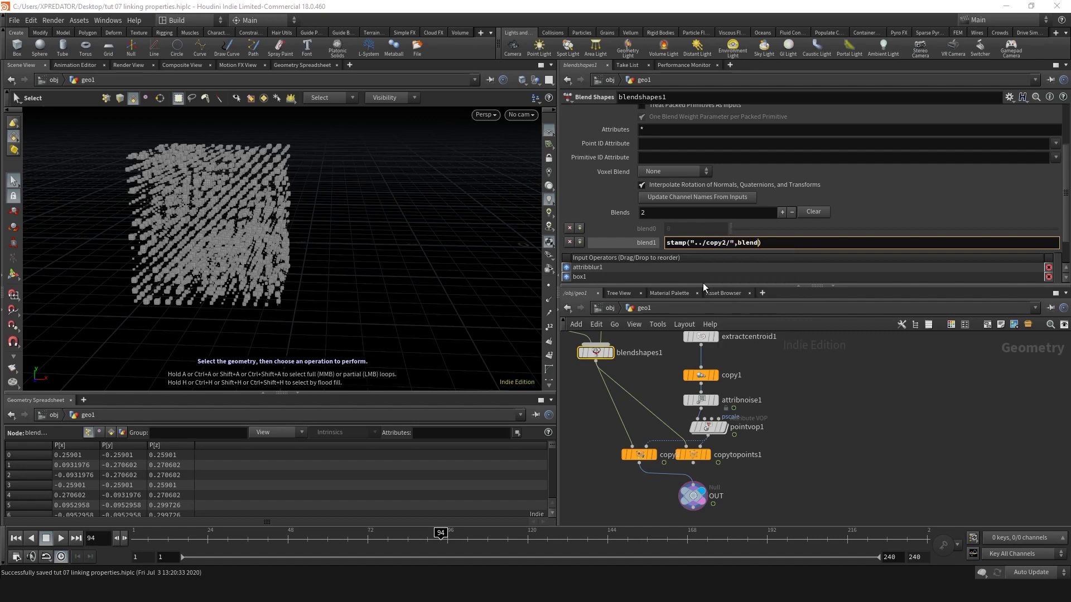
{"action": "type", "text": ",0"}
{"action": "key", "text": "Return"}
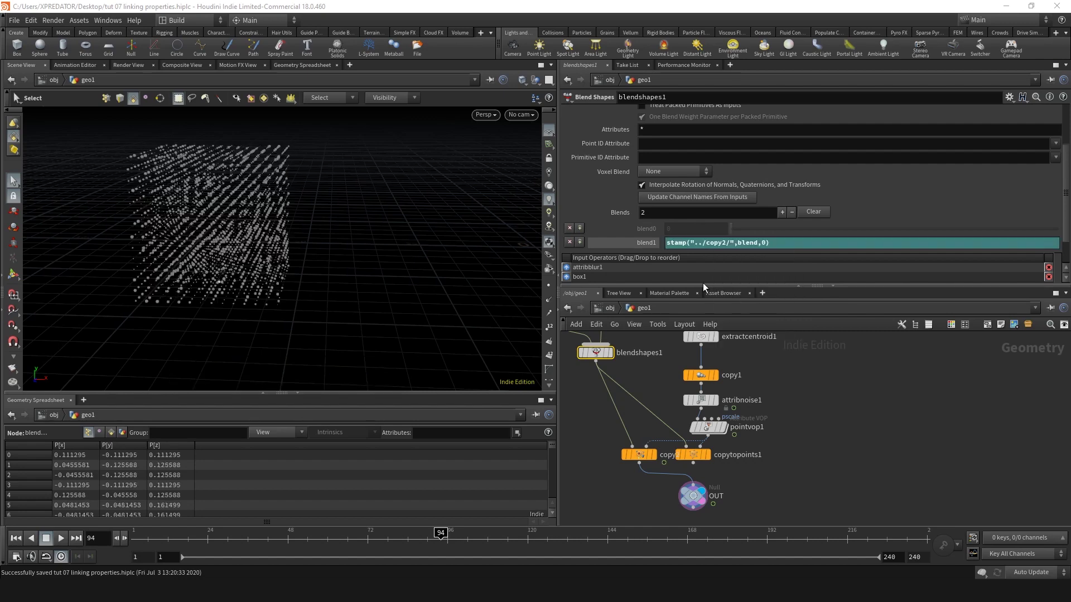
Enable Stamp Inputs on copy2 and slide sphere1's Center X to 28.7722
{"action": "left_click", "coordinate": [640, 454]}
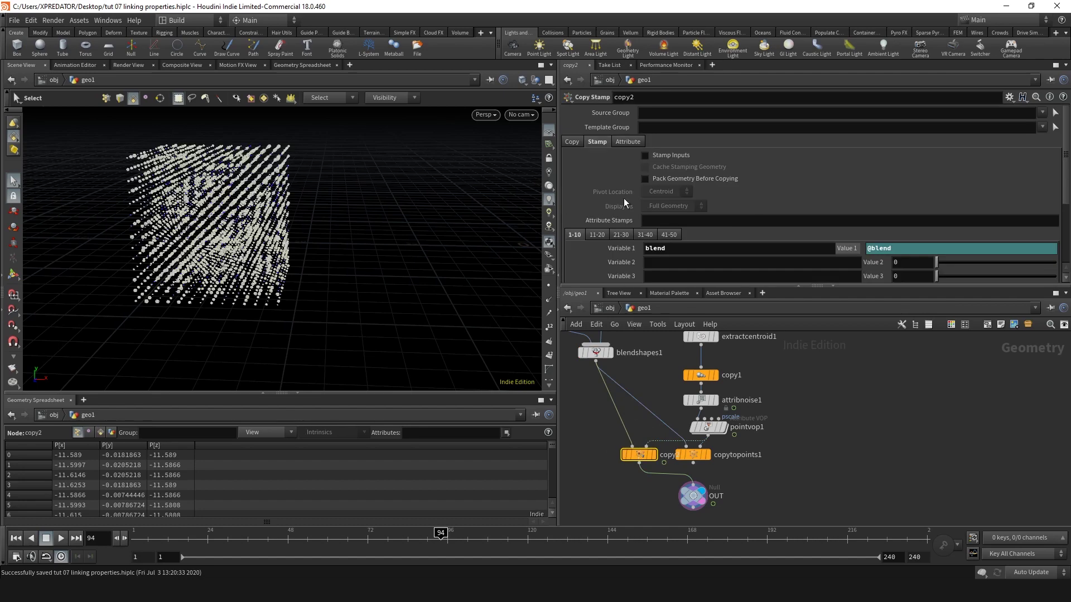
{"action": "left_click", "coordinate": [645, 156]}
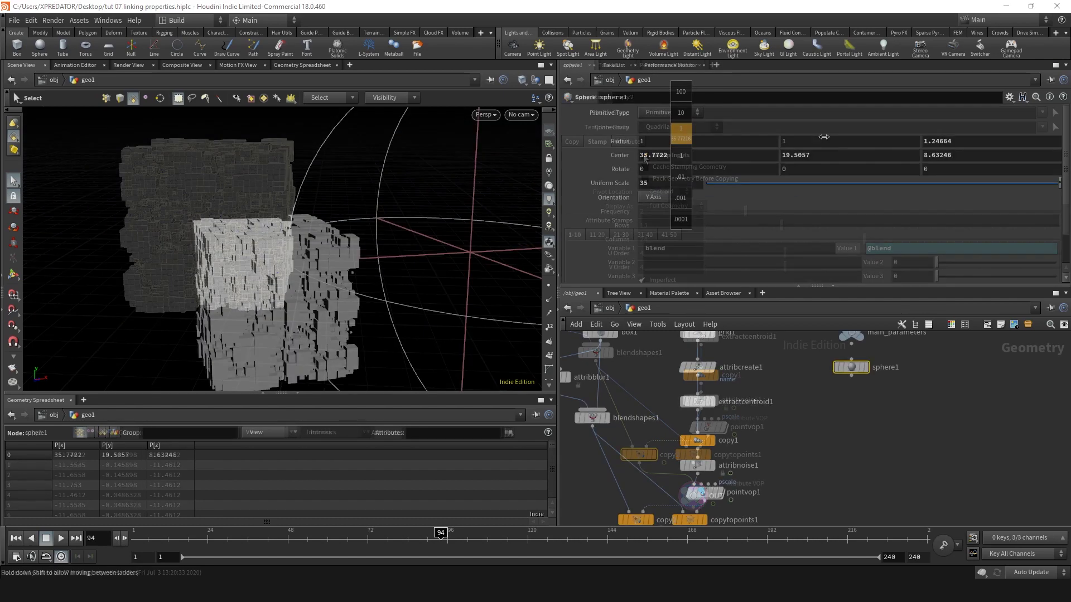
{"action": "middle_click_drag", "start_coordinate": [649, 140], "coordinate": [820, 120]}
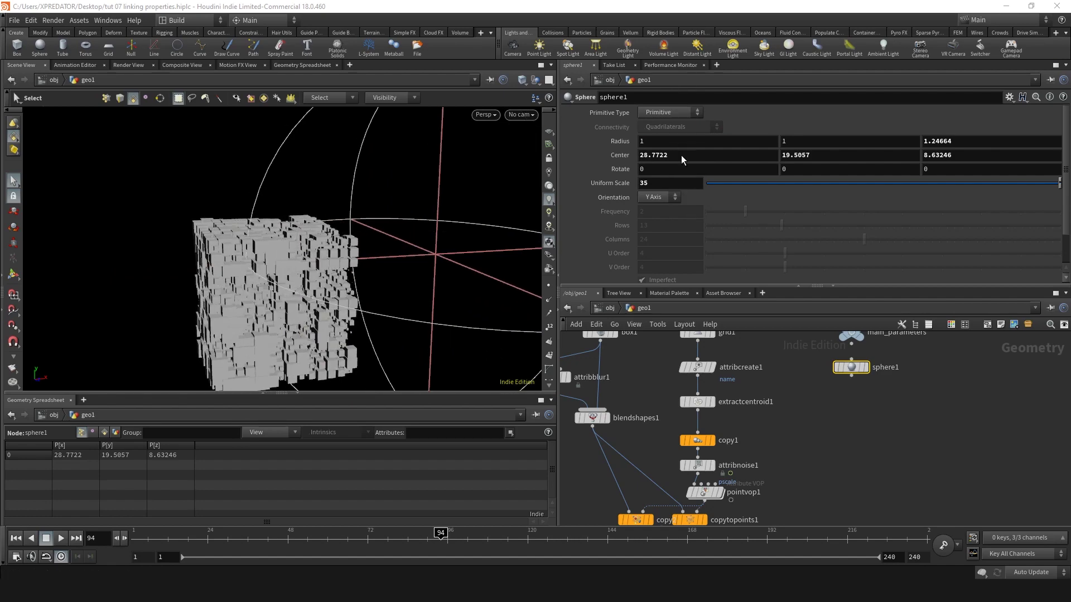
Save, then inside pointvop1 add a Ramp Parameter node fed by fit1 and arrange the nodes
{"action": "key", "text": "ctrl+s"}
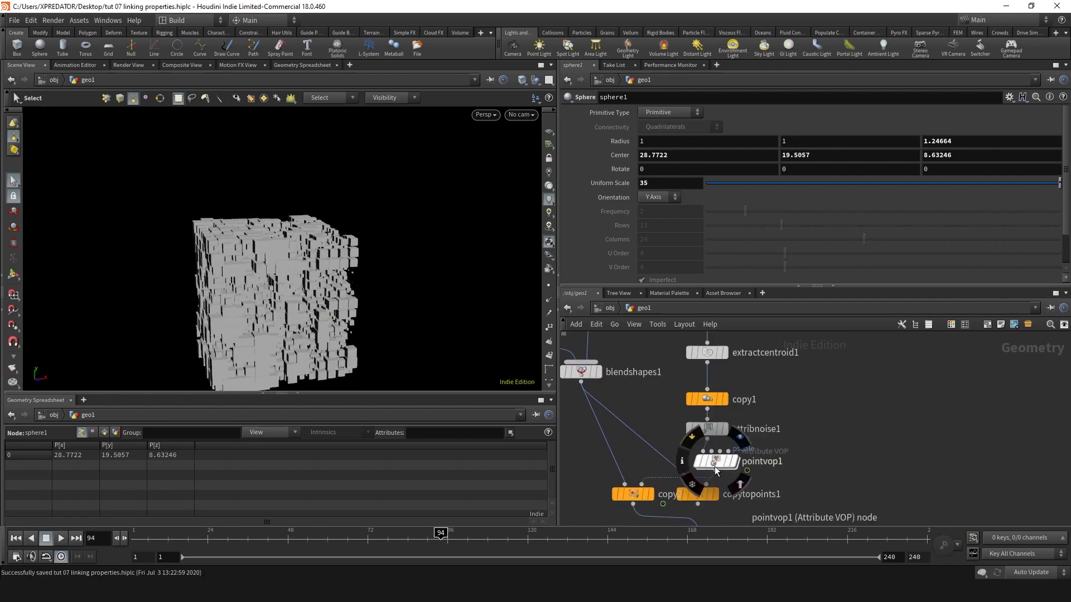
{"action": "double_click", "coordinate": [715, 466]}
{"action": "left_click", "coordinate": [799, 463]}
{"action": "key", "text": "Tab"}
{"action": "type", "text": "ram"}
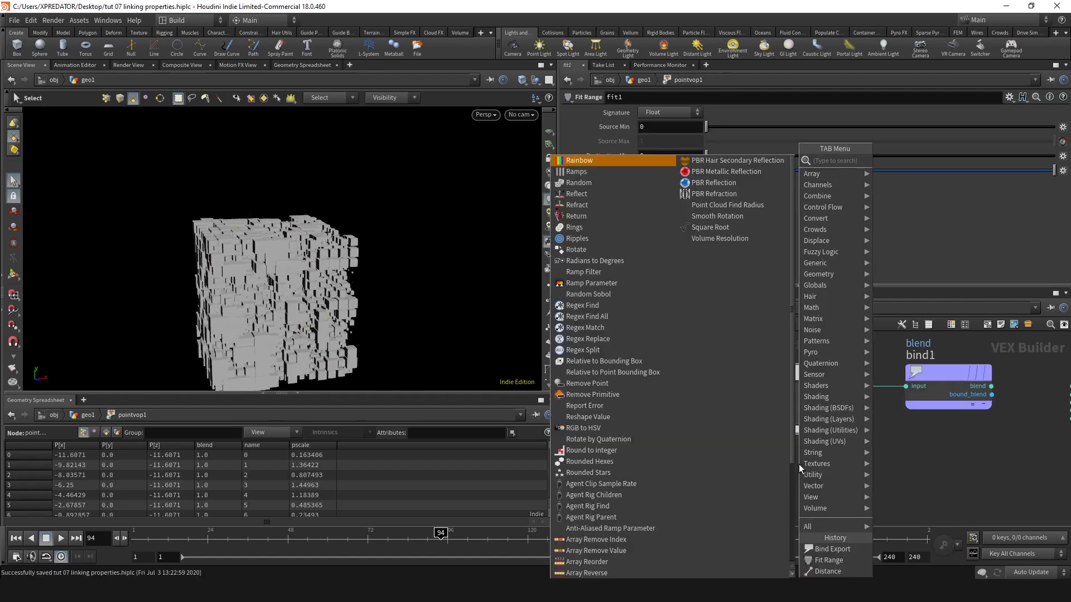
{"action": "type", "text": "p"}
{"action": "key", "text": "Down"}
{"action": "key", "text": "Down"}
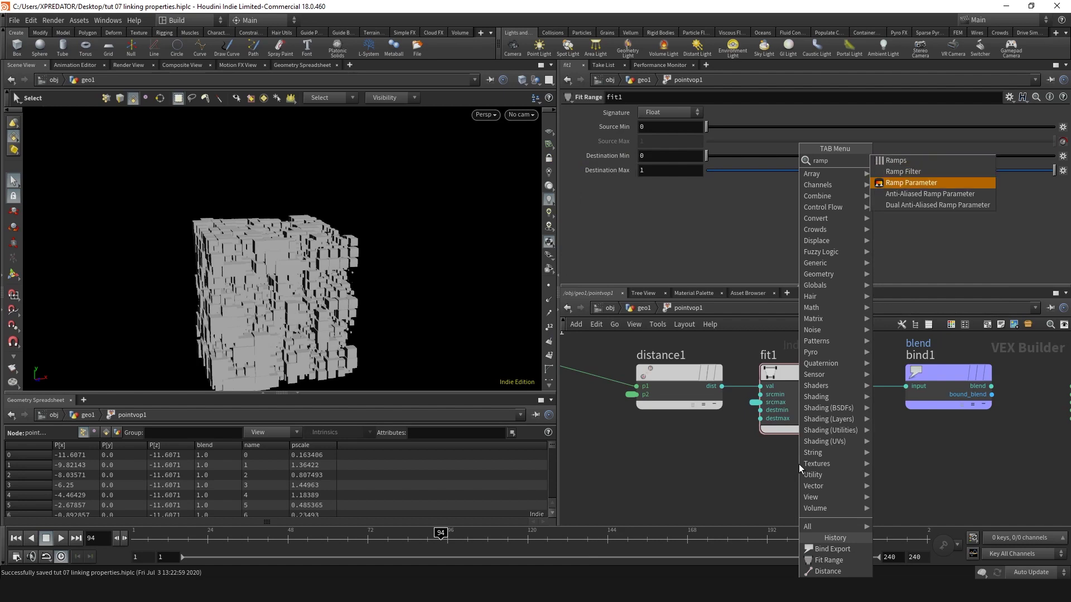
{"action": "key", "text": "Return"}
{"action": "left_click", "coordinate": [798, 464]}
{"action": "left_click_drag", "start_coordinate": [883, 402], "coordinate": [989, 394]}
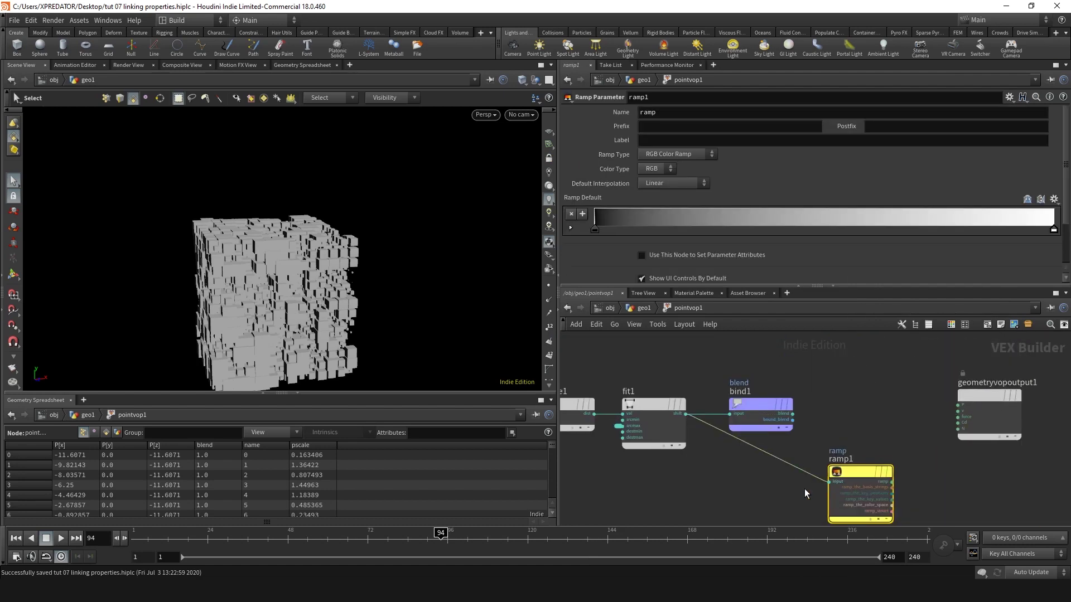
{"action": "left_click_drag", "start_coordinate": [865, 475], "coordinate": [764, 481]}
Name the ramp ramp_blend with matching prefix, make it Spline Ramp (float), and wire it to the blend export
{"action": "double_click", "coordinate": [647, 112]}
{"action": "type", "text": "ramp blend"}
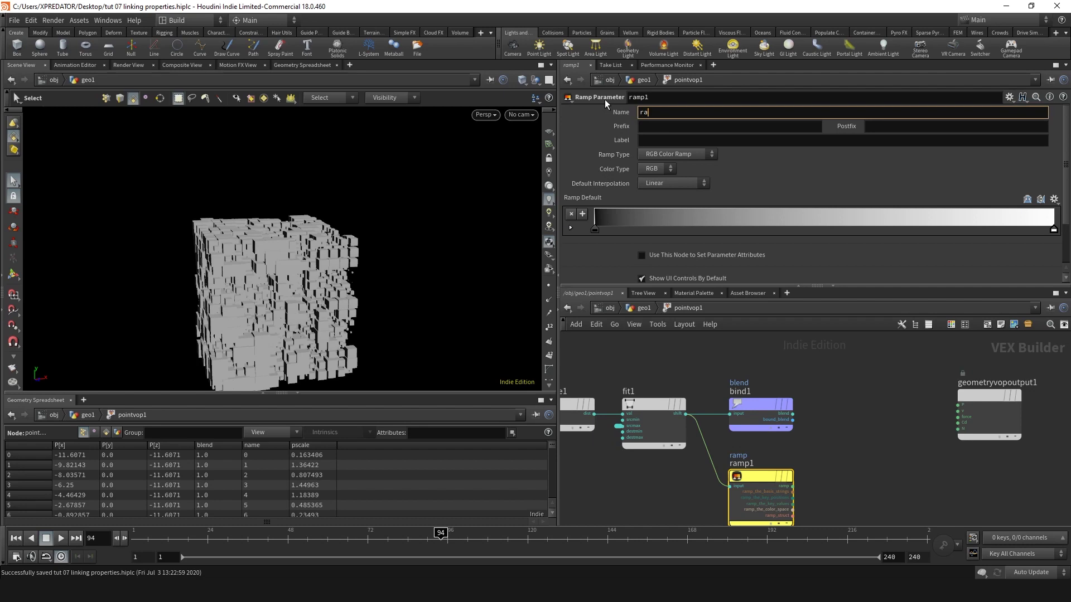
{"action": "key", "text": "Tab"}
{"action": "type", "text": "ramp blend"}
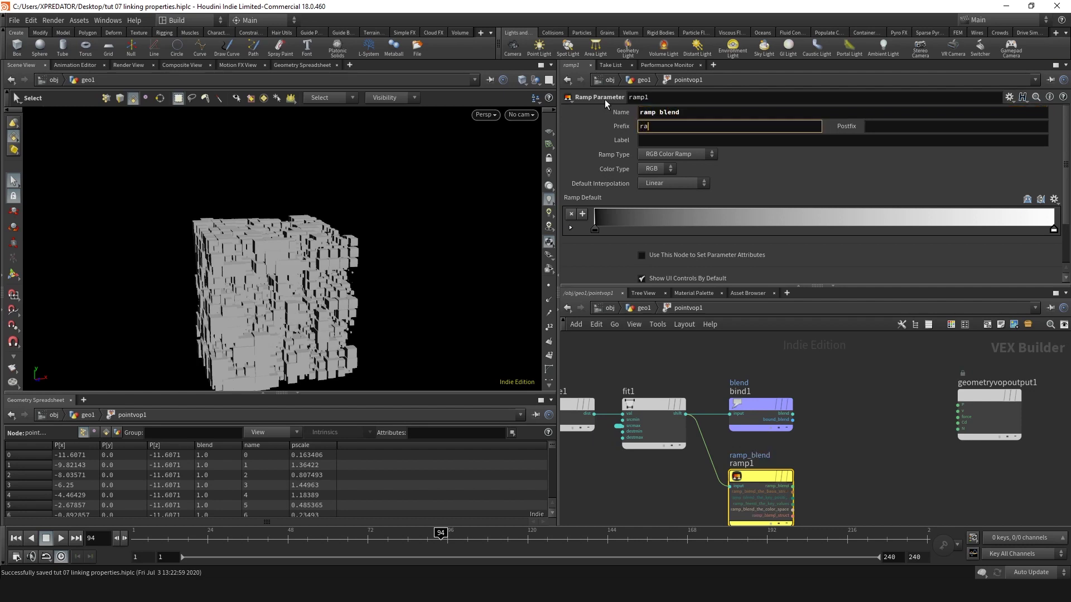
{"action": "key", "text": "Return"}
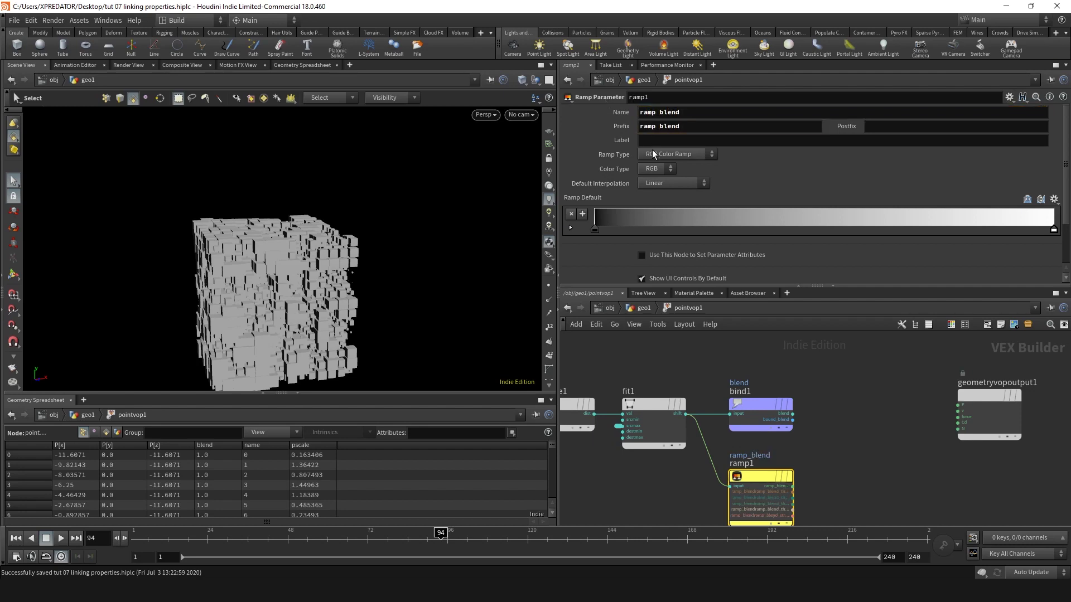
{"action": "left_click", "coordinate": [653, 155]}
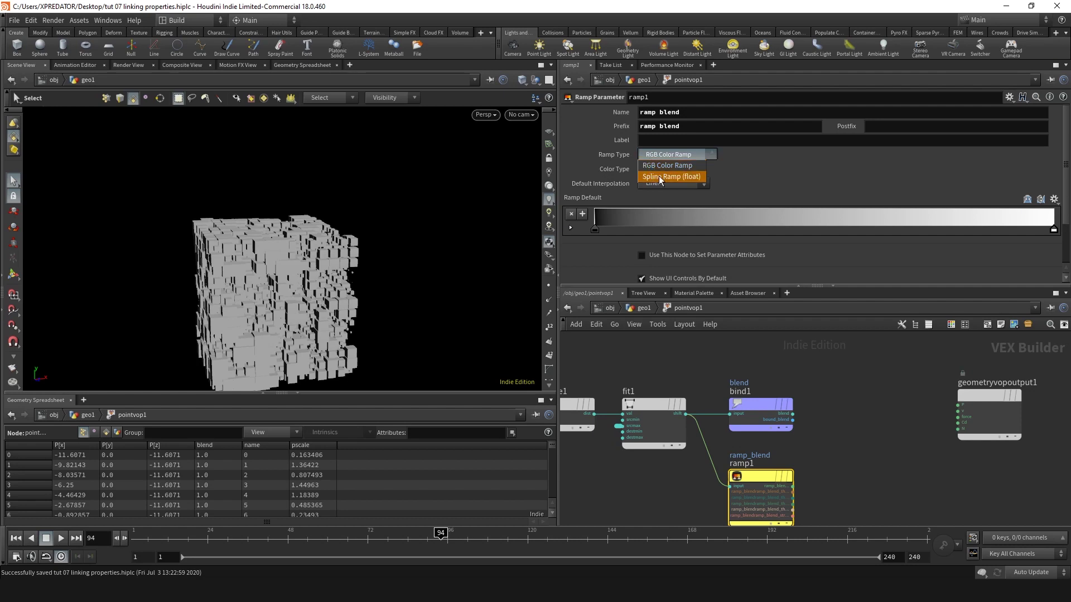
{"action": "left_click", "coordinate": [650, 177]}
{"action": "left_click_drag", "start_coordinate": [792, 486], "coordinate": [731, 414]}
{"action": "left_click_drag", "start_coordinate": [759, 403], "coordinate": [847, 475]}
Back in geo1, raise ramp_blend's right key and add keys so the curve stays flat then rises steeply
{"action": "left_click", "coordinate": [639, 310]}
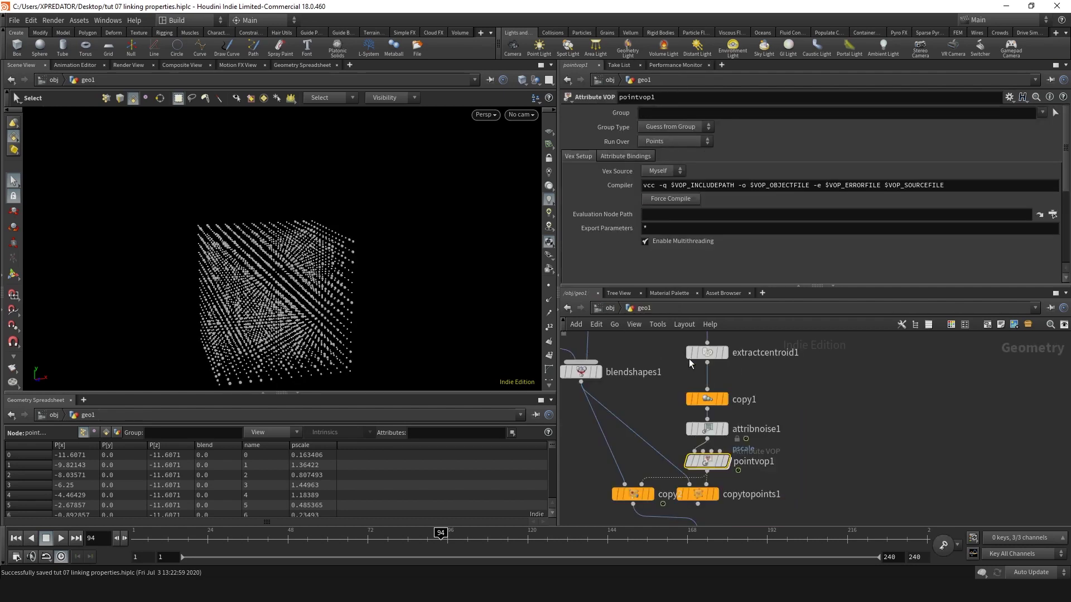
{"action": "scroll", "coordinate": [591, 223], "scroll_direction": "down", "scroll_amount": 5}
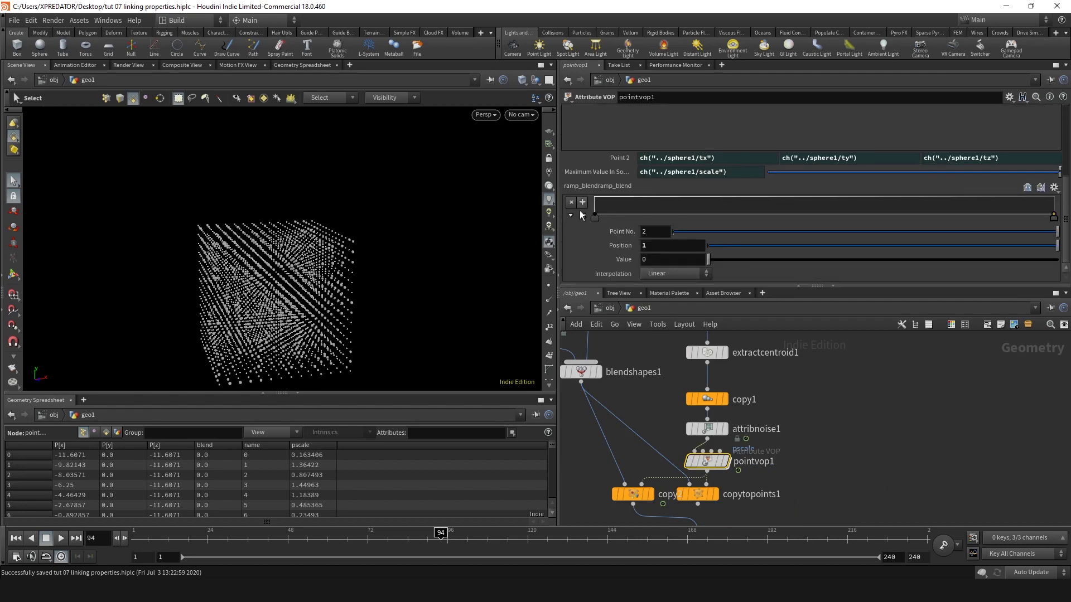
{"action": "left_click", "coordinate": [583, 227]}
{"action": "scroll", "coordinate": [1004, 232], "scroll_direction": "down", "scroll_amount": 2}
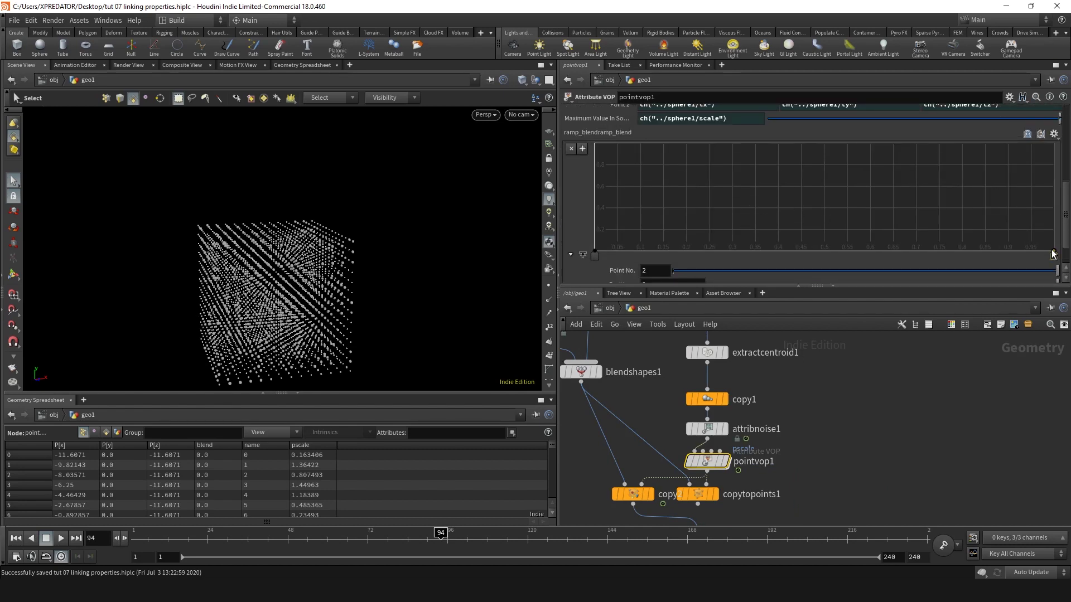
{"action": "left_click_drag", "start_coordinate": [1054, 255], "coordinate": [1047, 144]}
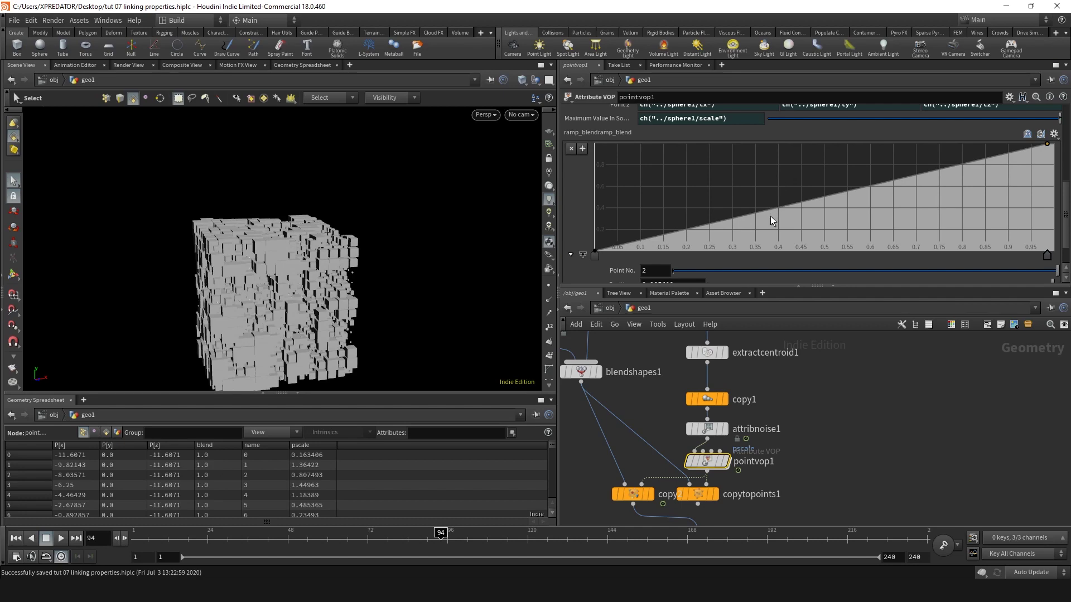
{"action": "left_click_drag", "start_coordinate": [775, 227], "coordinate": [818, 240]}
{"action": "left_click", "coordinate": [983, 216]}
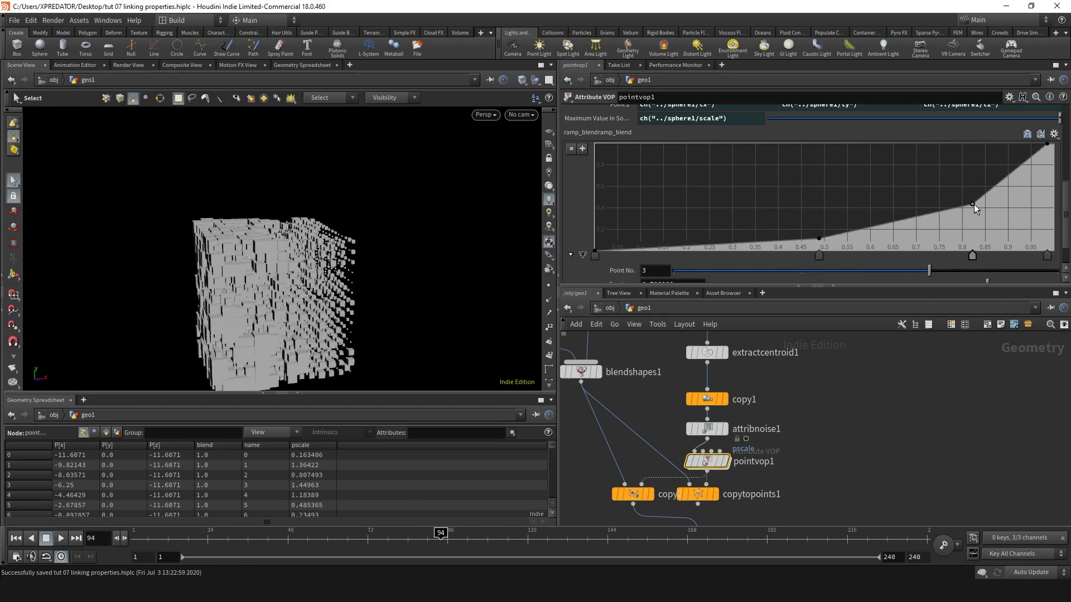
{"action": "left_click", "coordinate": [1032, 176]}
{"action": "left_click", "coordinate": [905, 231]}
Orbit the view, set sphere1's Uniform Scale to 24, and return to frame 1
{"action": "key", "text": "Escape"}
{"action": "mouse_move", "coordinate": [391, 278]}
{"action": "left_mouse_down"}
{"action": "mouse_move", "coordinate": [311, 292]}
{"action": "mouse_move", "coordinate": [366, 251]}
{"action": "mouse_move", "coordinate": [395, 273]}
{"action": "left_mouse_up"}
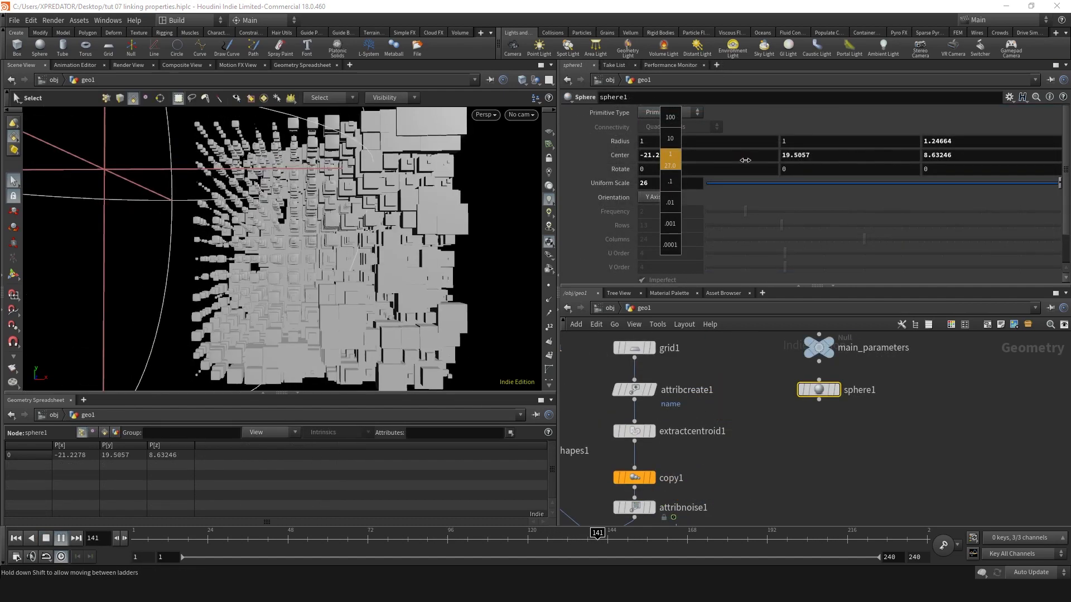
{"action": "middle_click_drag", "start_coordinate": [745, 160], "coordinate": [725, 169]}
{"action": "left_click", "coordinate": [44, 539]}
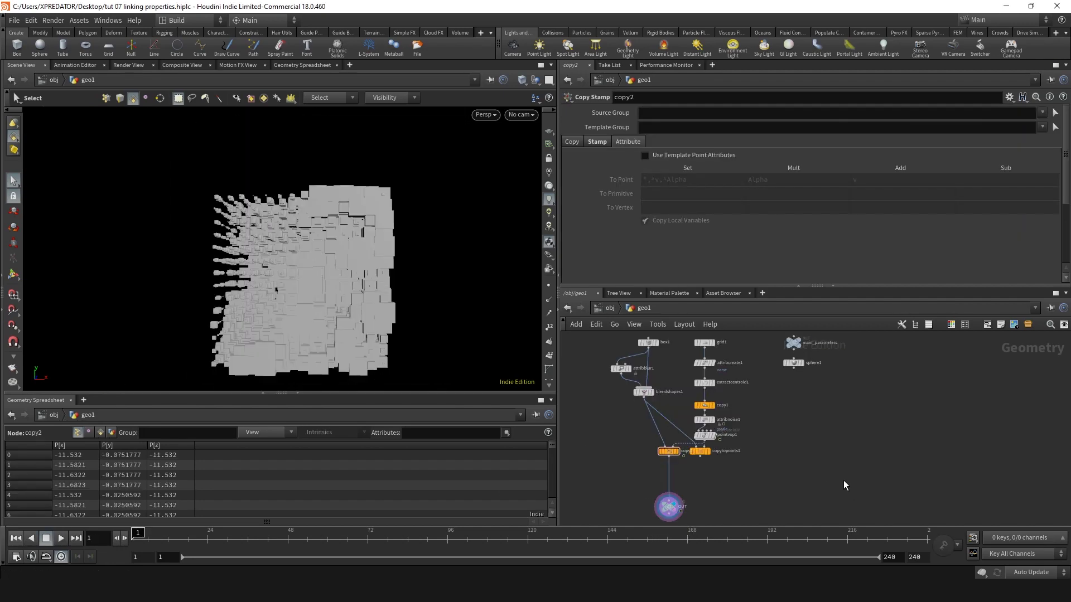
Add an Attribute Wrangle and insert it between the copy node and OUT
{"action": "key", "text": "Tab"}
{"action": "type", "text": "attrib"}
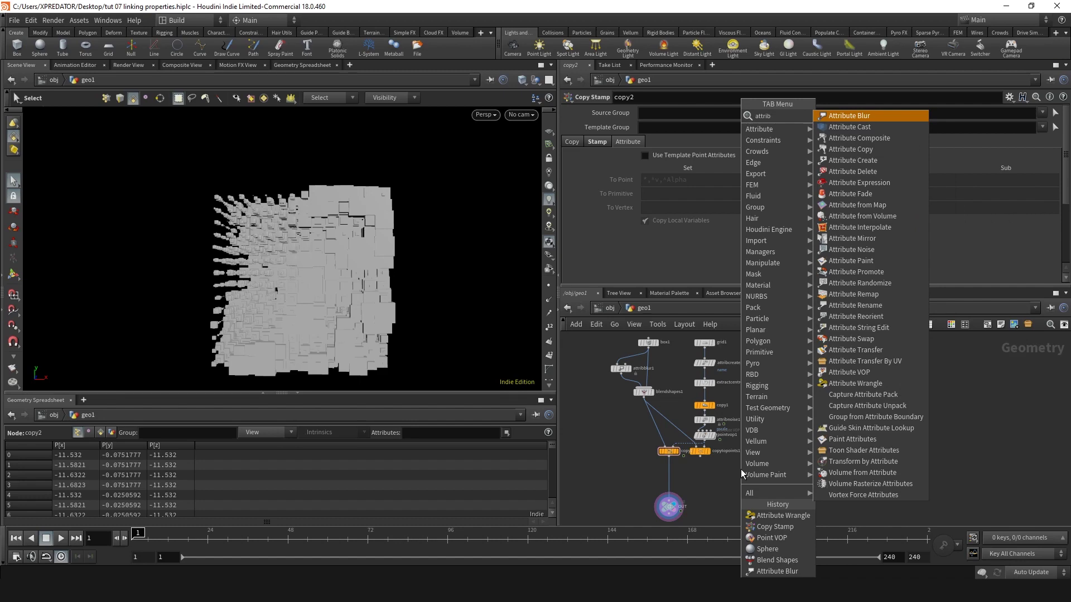
{"action": "type", "text": "ute wr"}
{"action": "key", "text": "Return"}
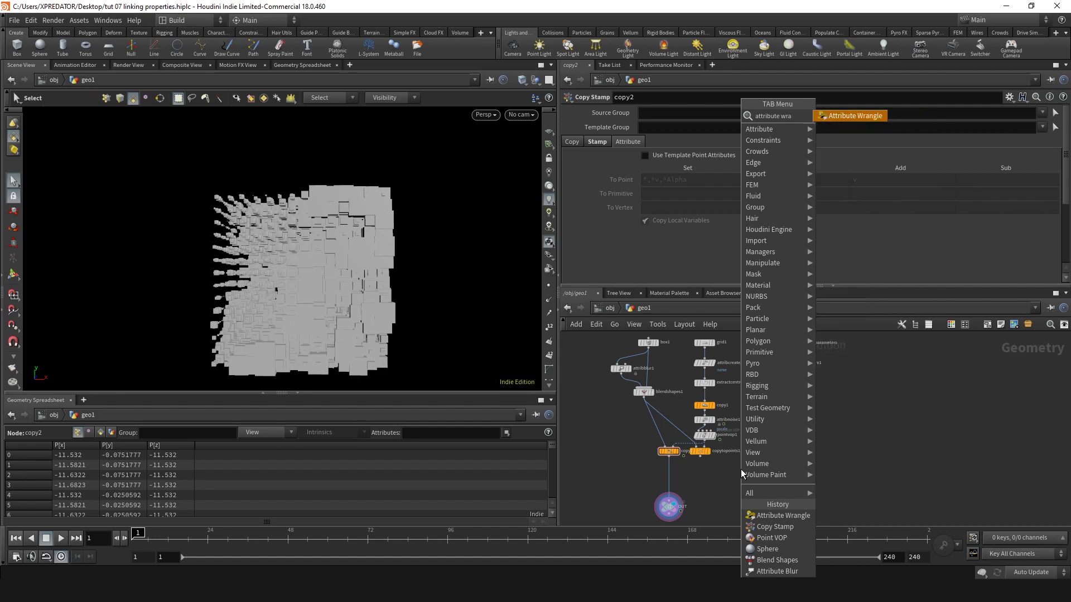
{"action": "left_click", "coordinate": [735, 463]}
{"action": "scroll", "coordinate": [735, 463], "scroll_direction": "up", "scroll_amount": 3}
{"action": "scroll", "coordinate": [735, 466], "scroll_direction": "up", "scroll_amount": 2}
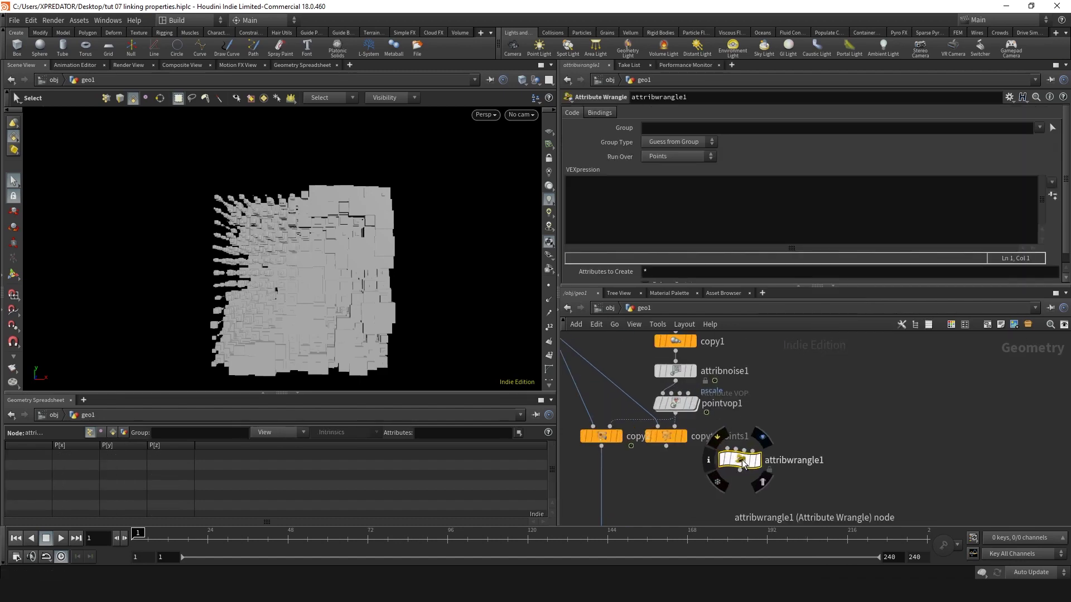
{"action": "left_click_drag", "start_coordinate": [731, 453], "coordinate": [601, 497]}
{"action": "scroll", "coordinate": [690, 460], "scroll_direction": "down", "scroll_amount": 3}
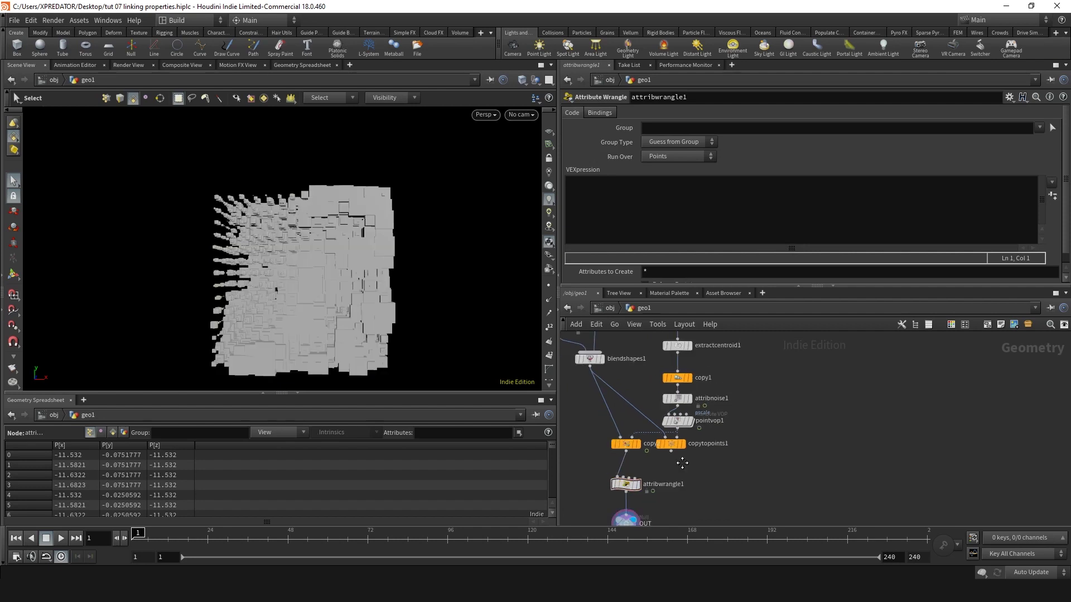
{"action": "left_click", "coordinate": [647, 179]}
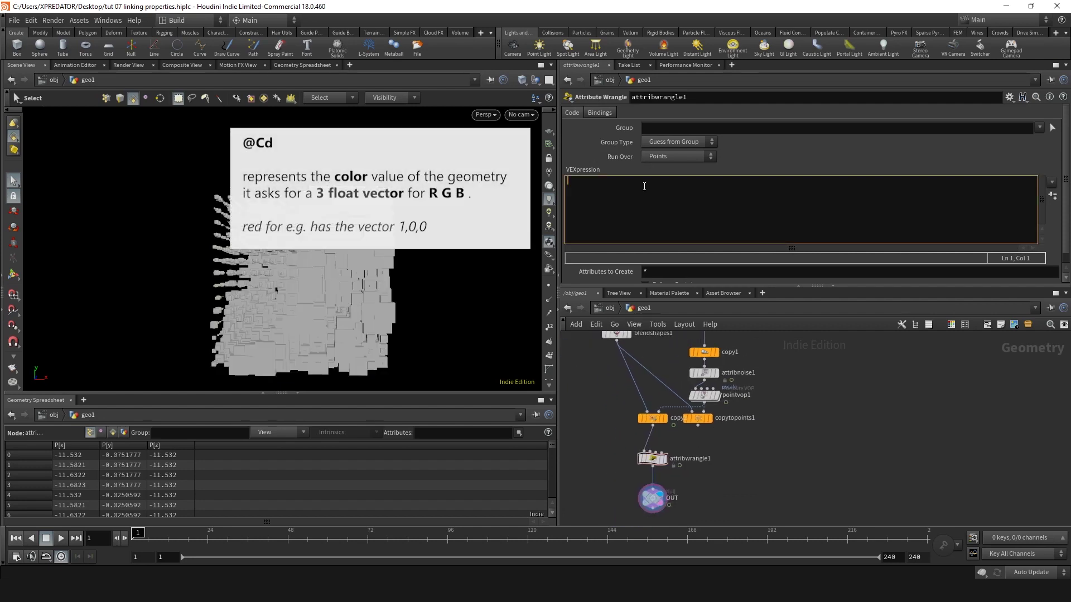
{"action": "type", "text": "@Cd "}
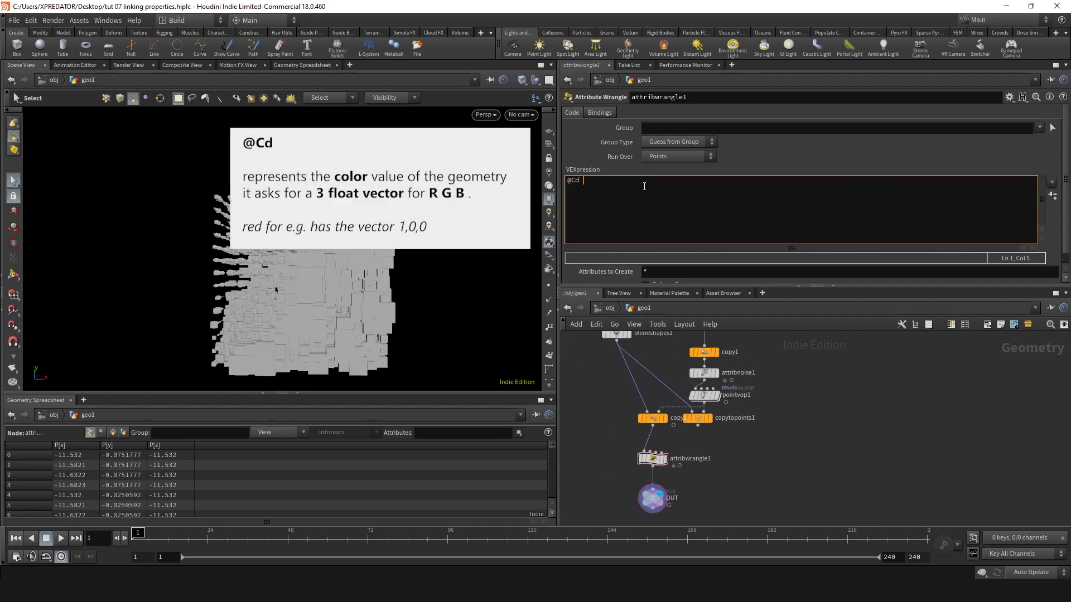
{"action": "type", "text": "= set()"}
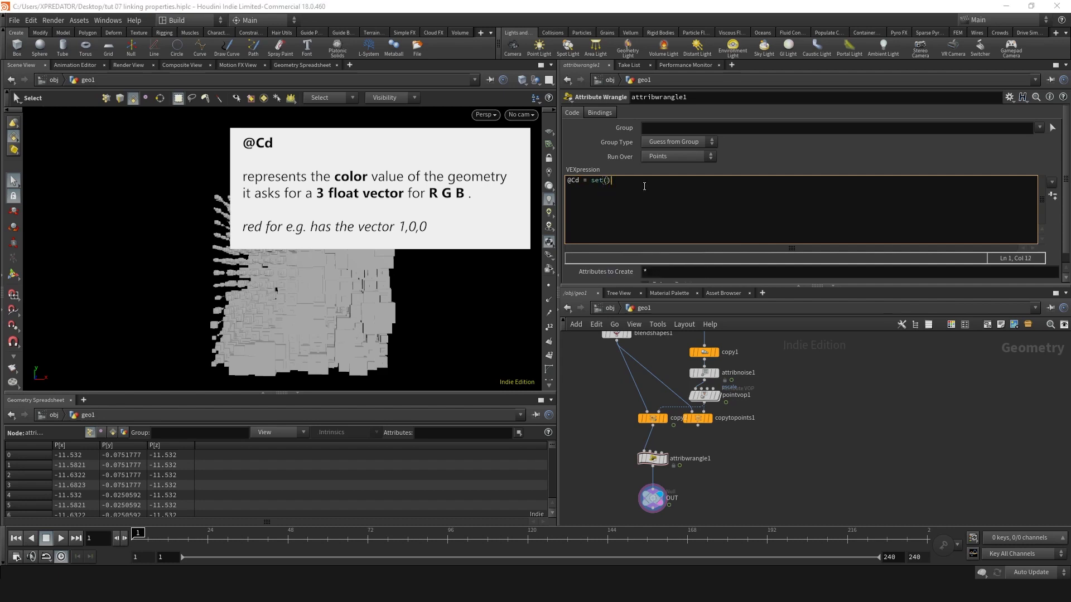
{"action": "key", "text": "Left"}
{"action": "type", "text": "1,0,0"}
{"action": "key", "text": "Right"}
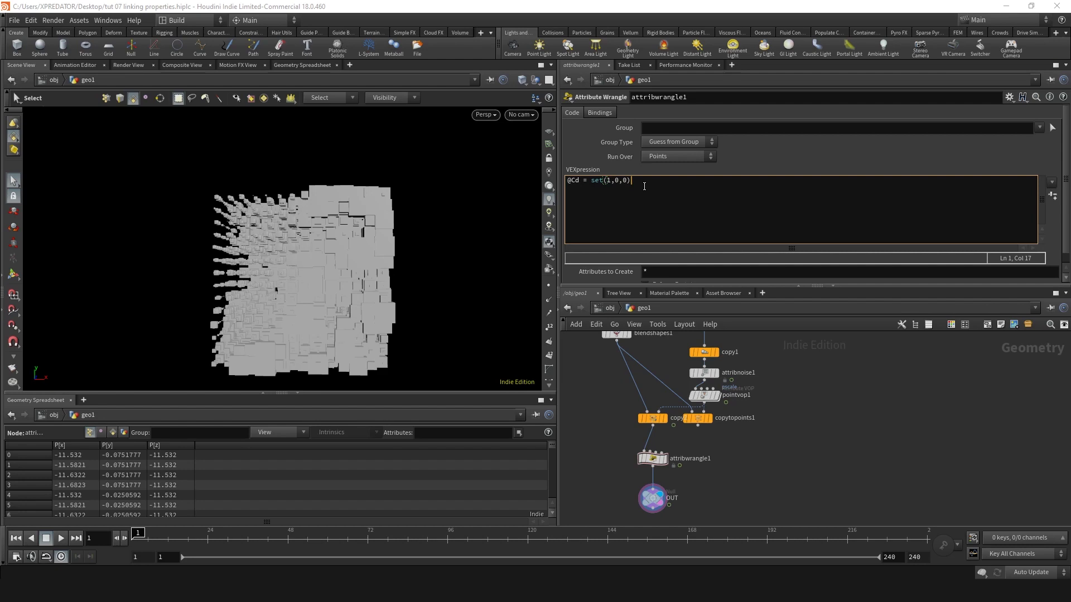
{"action": "type", "text": ";"}
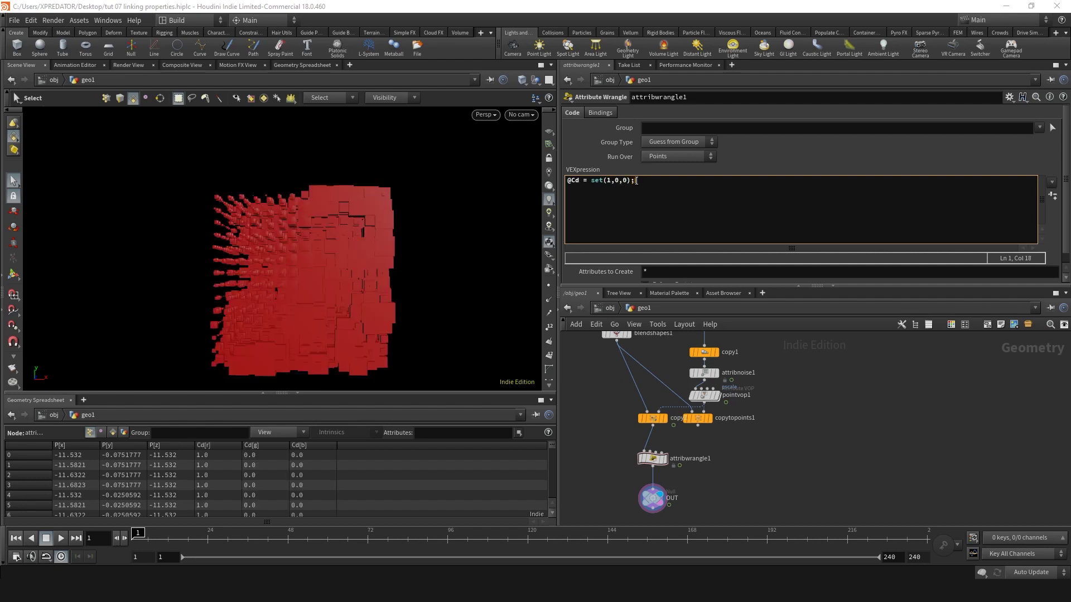
{"action": "double_click", "coordinate": [611, 180]}
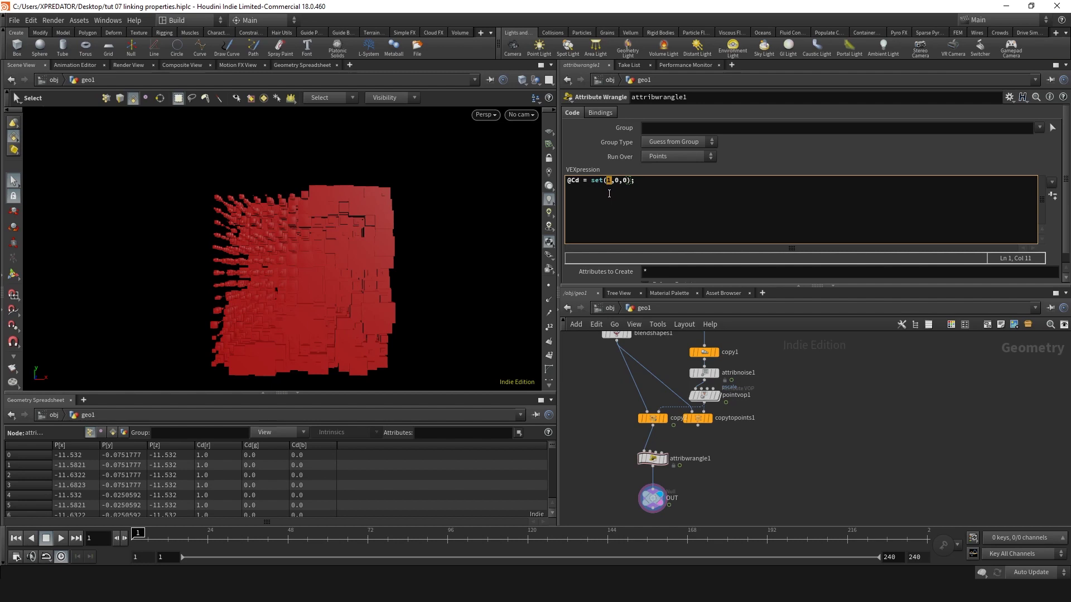
{"action": "left_click", "coordinate": [568, 181]}
{"action": "key", "text": "Return"}
{"action": "key", "text": "Return"}
{"action": "type", "text": "float red = 1"}
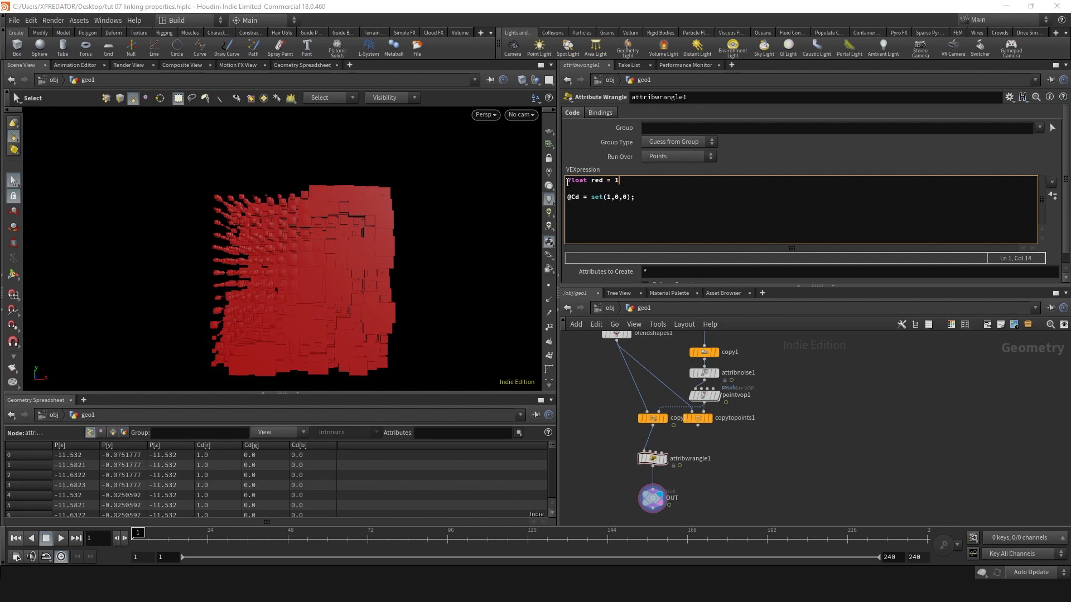
{"action": "type", "text": ";"}
{"action": "double_click", "coordinate": [607, 196]}
{"action": "type", "text": "red"}
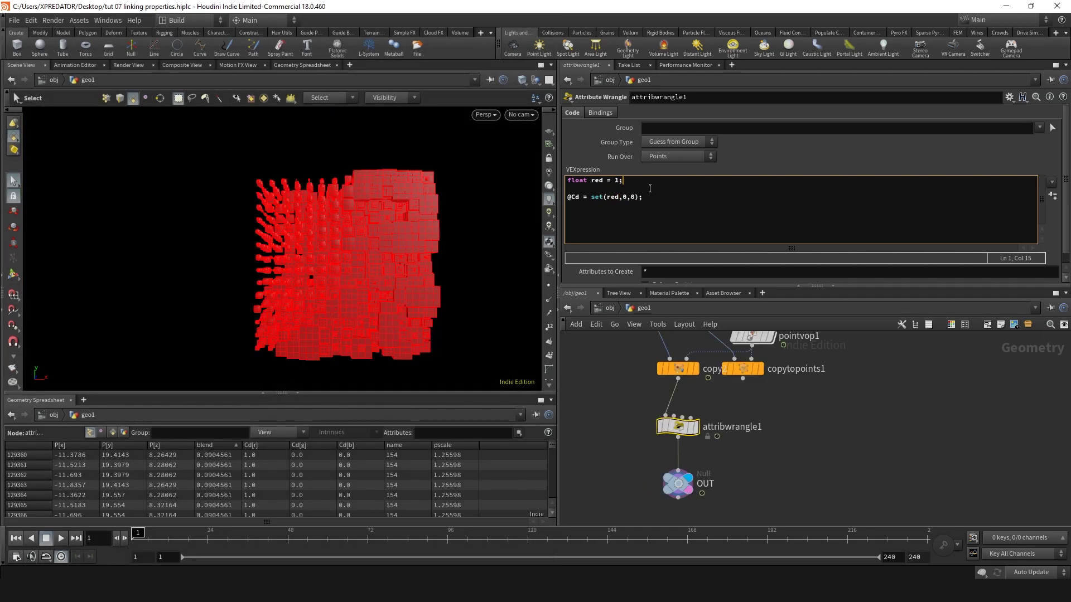
Replace red's constant 1 with the start of a fit( chf("../ expression
{"action": "key", "text": "BackSpace"}
{"action": "type", "text": "fit"}
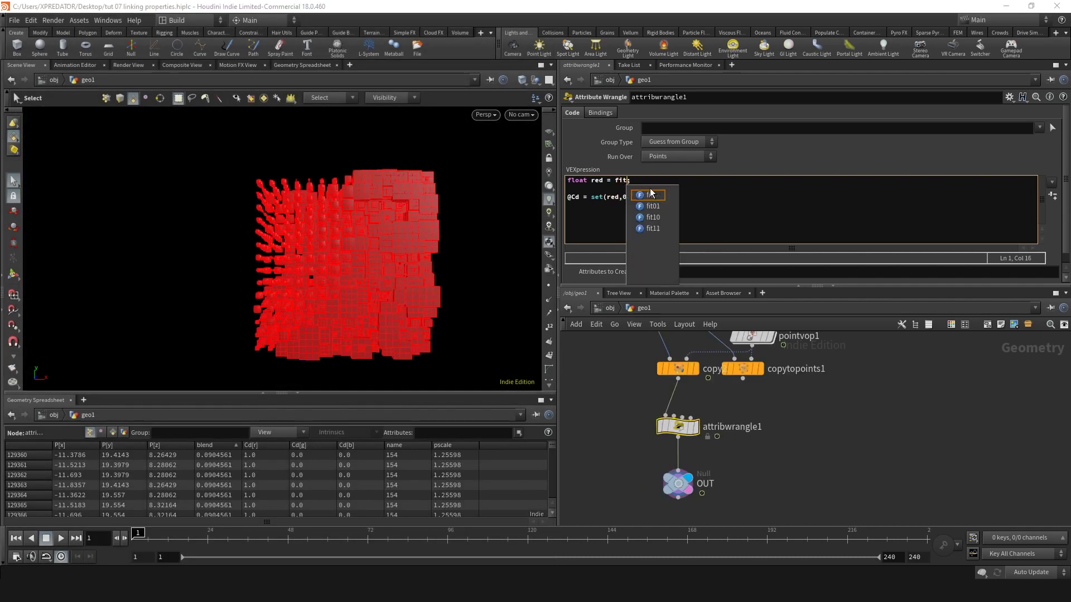
{"action": "left_click", "coordinate": [651, 193]}
{"action": "type", "text": "()"}
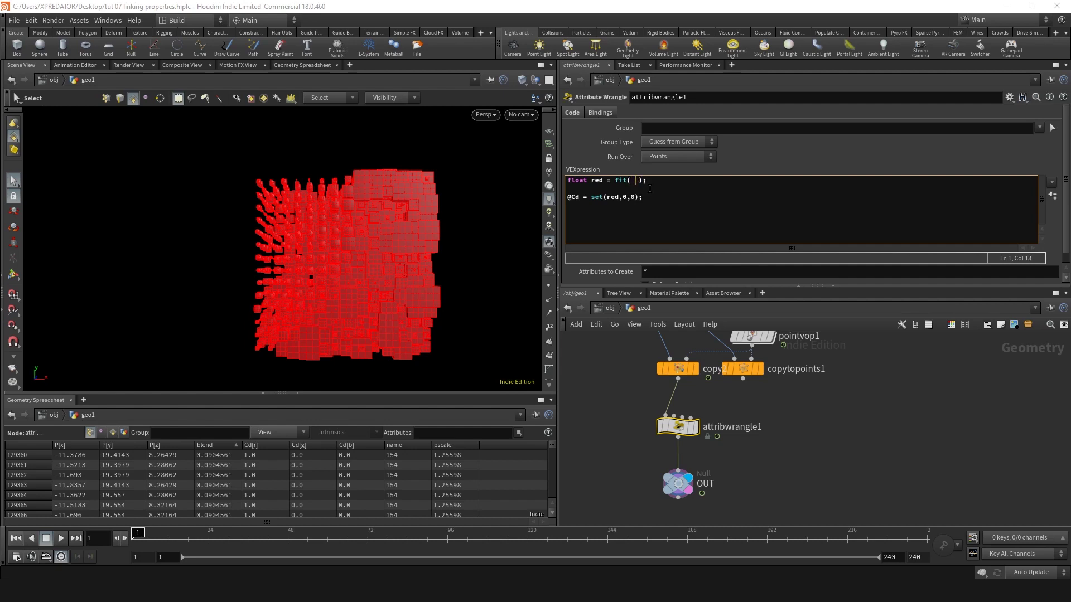
{"action": "type", "text": "  chf() "}
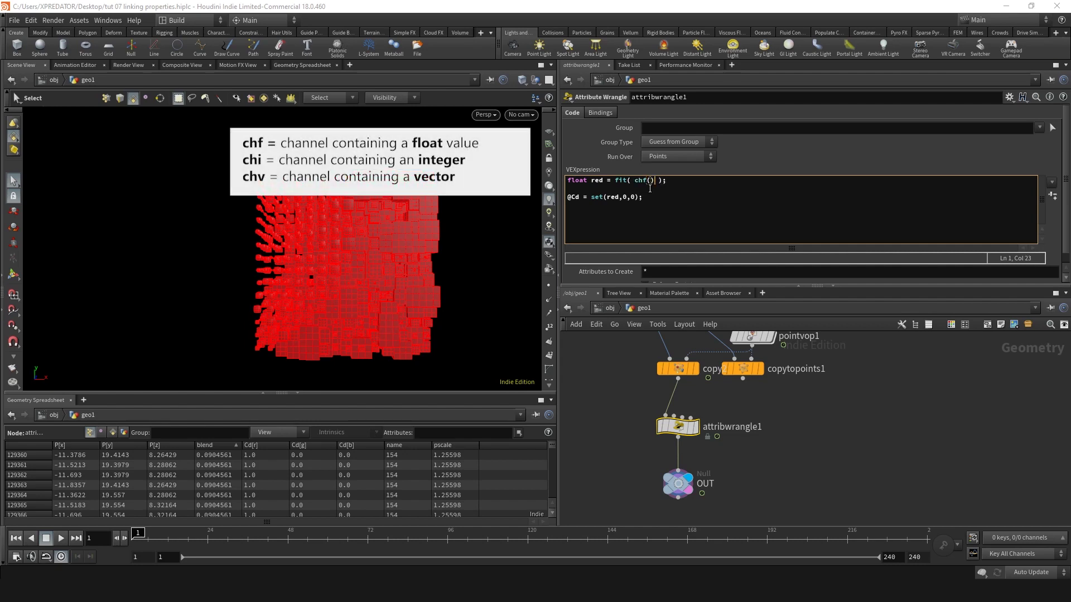
{"action": "type", "text": "\""}
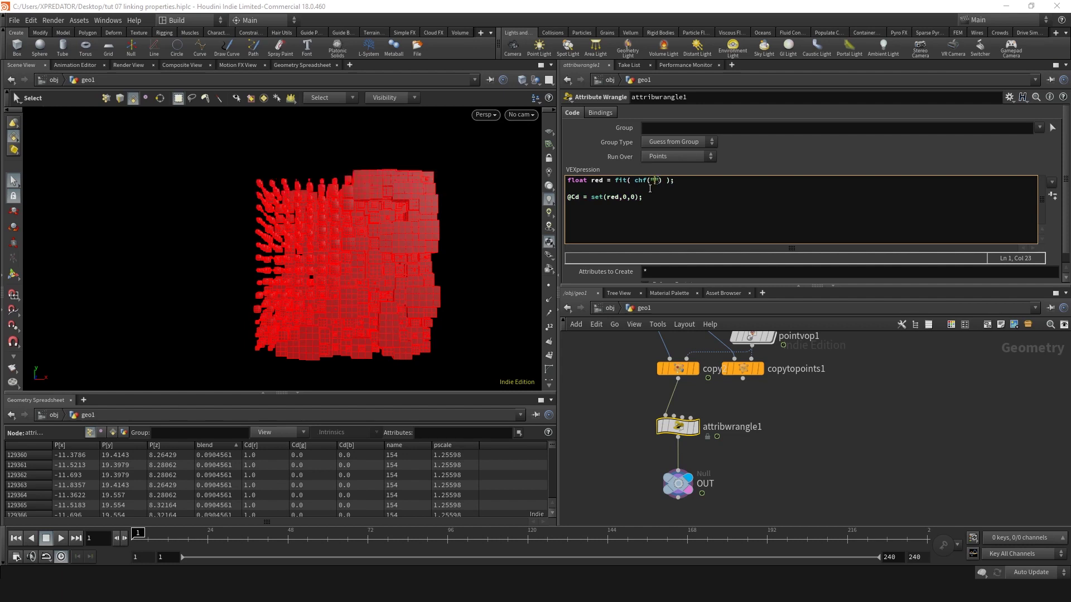
{"action": "type", "text": "../"}
{"action": "scroll", "coordinate": [747, 425], "scroll_direction": "down", "scroll_amount": 5}
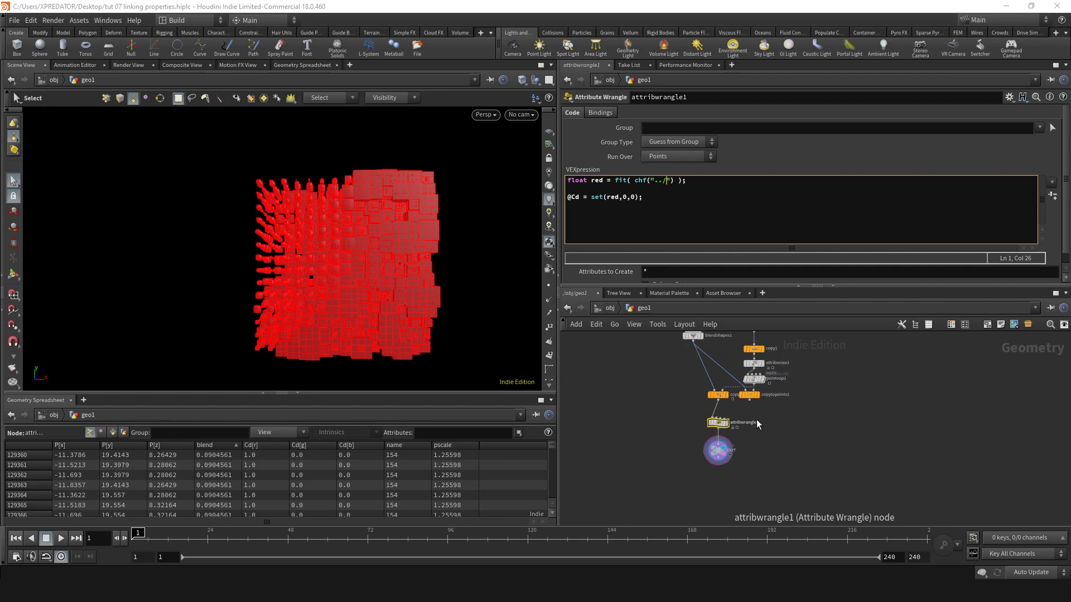
{"action": "scroll", "coordinate": [795, 404], "scroll_direction": "up", "scroll_amount": 2}
{"action": "scroll", "coordinate": [831, 374], "scroll_direction": "down", "scroll_amount": 2}
{"action": "scroll", "coordinate": [836, 373], "scroll_direction": "up", "scroll_amount": 5}
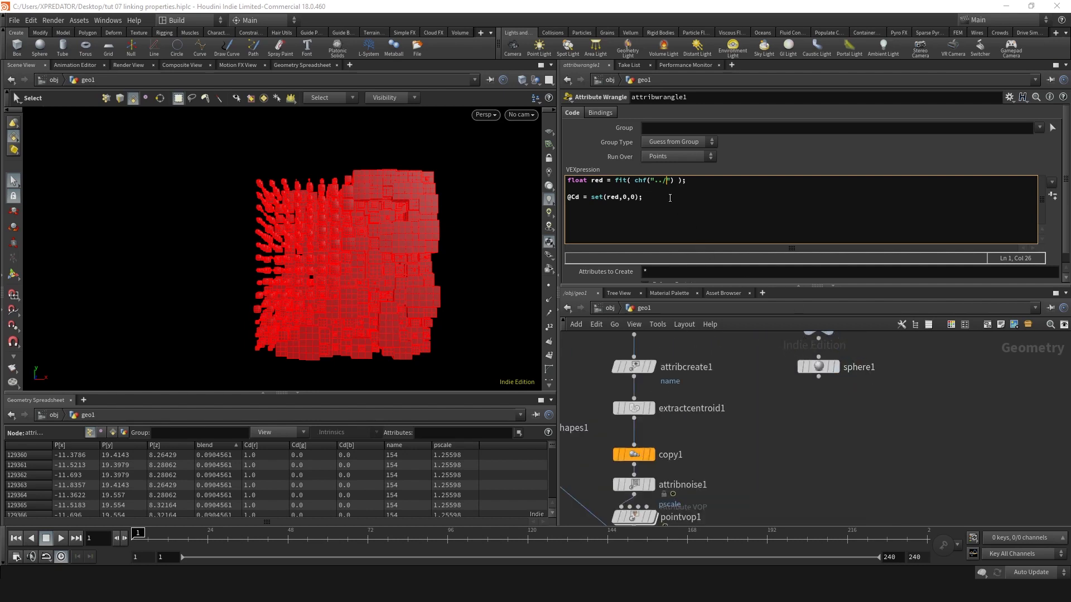
Complete the channel path to chf("../sphere1/scale") and add the 0 source minimum
{"action": "type", "text": "sphere1/"}
{"action": "left_click", "coordinate": [815, 369]}
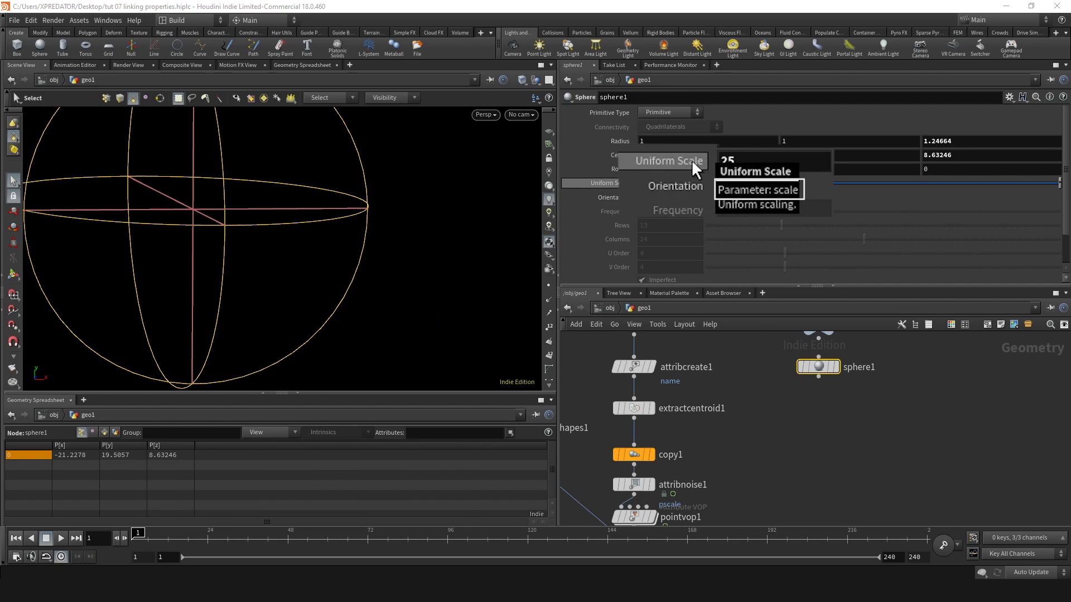
{"action": "type", "text": "scale\") );"}
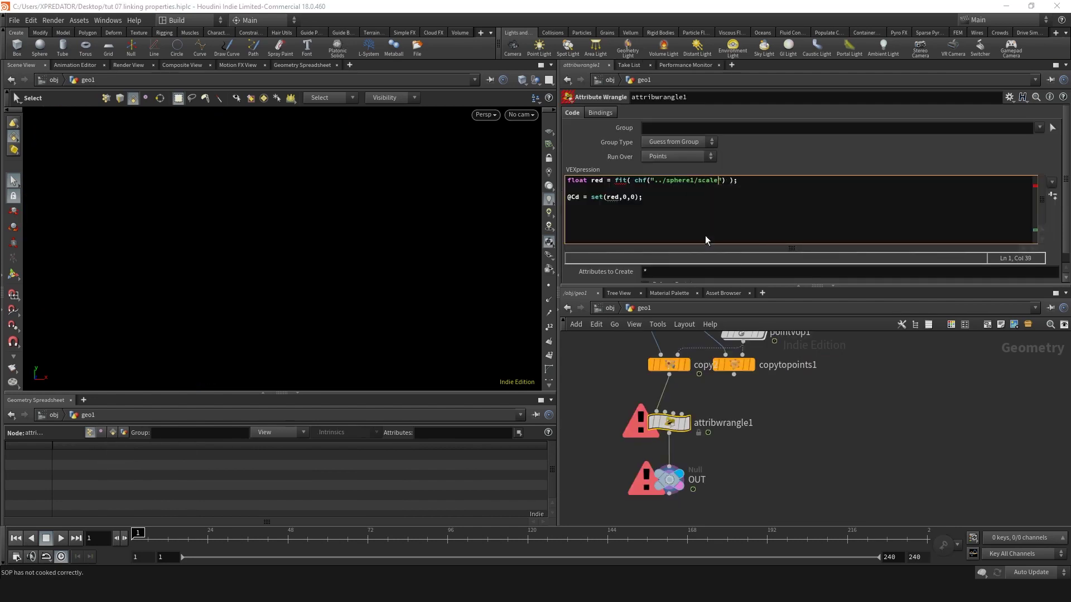
{"action": "key", "text": "Right"}
{"action": "type", "text": ",0,"}
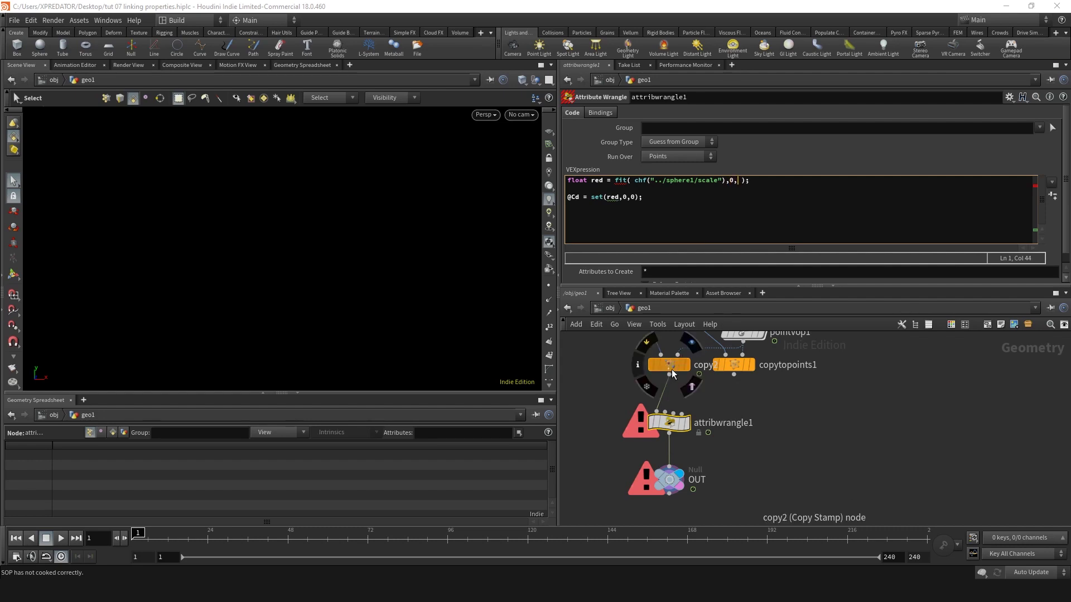
Display copy2's output and select main_parameters to check its size parameter
{"action": "left_click", "coordinate": [690, 388]}
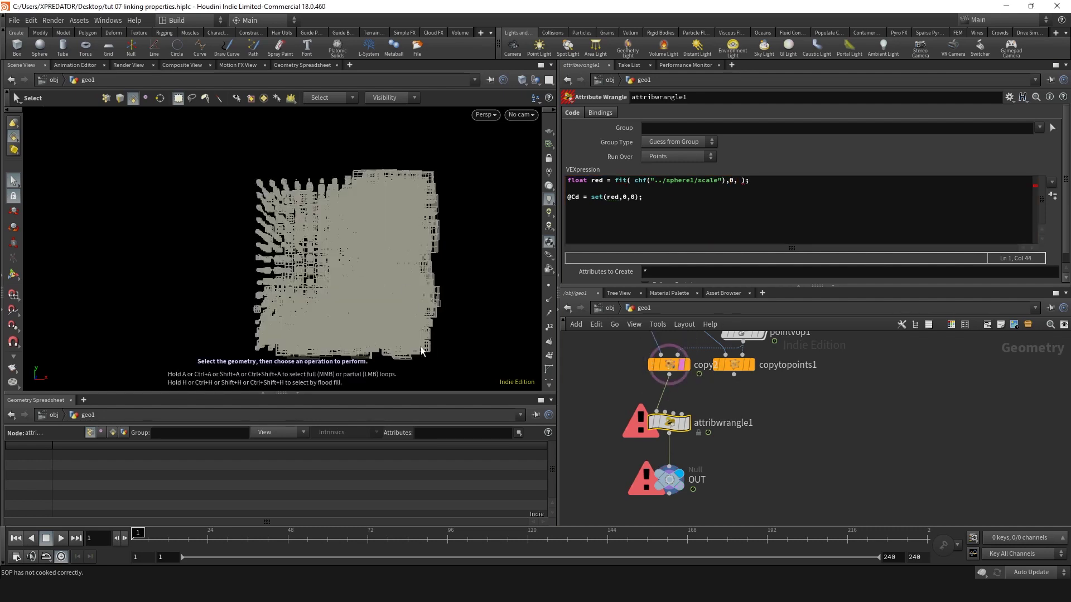
{"action": "scroll", "coordinate": [783, 393], "scroll_direction": "down", "scroll_amount": 5}
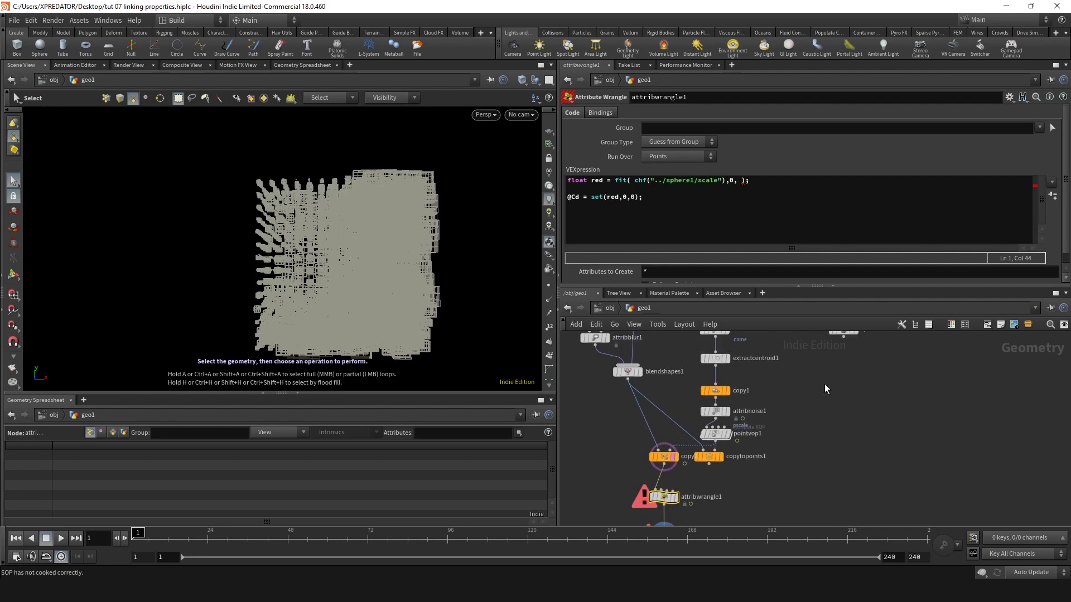
{"action": "scroll", "coordinate": [814, 401], "scroll_direction": "up", "scroll_amount": 6}
{"action": "left_click", "coordinate": [812, 403]}
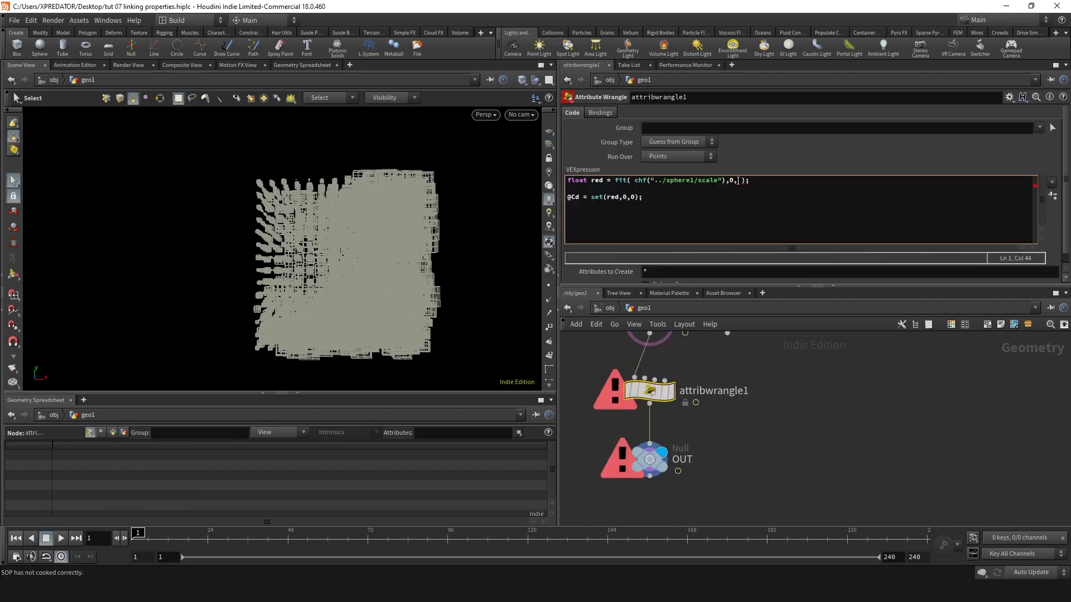
{"action": "type", "text": "chf()"}
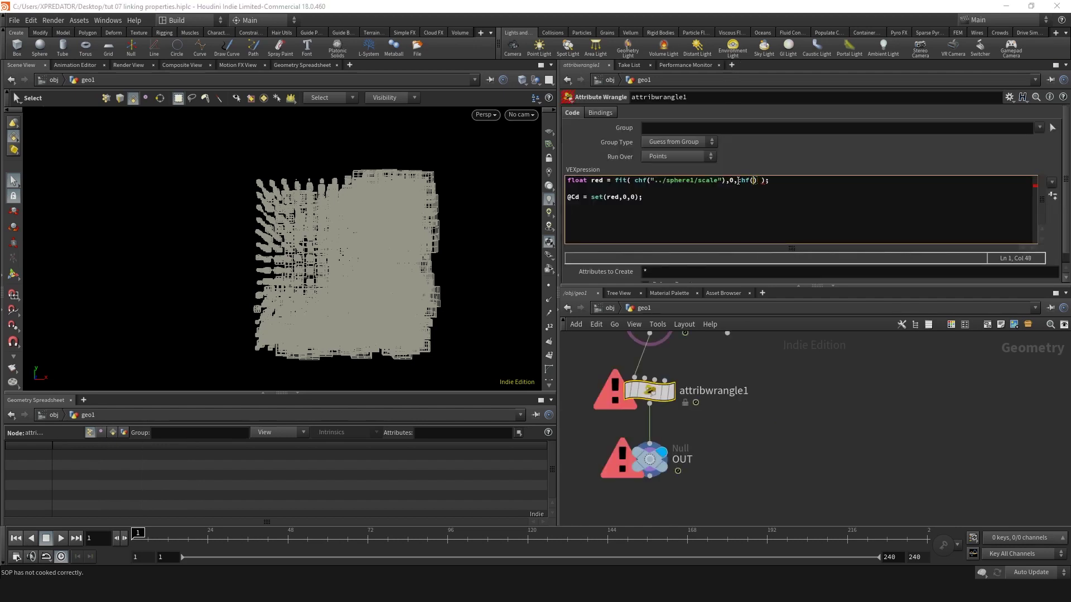
{"action": "type", "text": "\"\""}
{"action": "key", "text": "Down"}
{"action": "key", "text": "Left"}
{"action": "type", "text": "../main"}
{"action": "type", "text": "_parameter/"}
{"action": "type", "text": "size"}
{"action": "type", "text": "s"}
{"action": "type", "text": "@blend"}
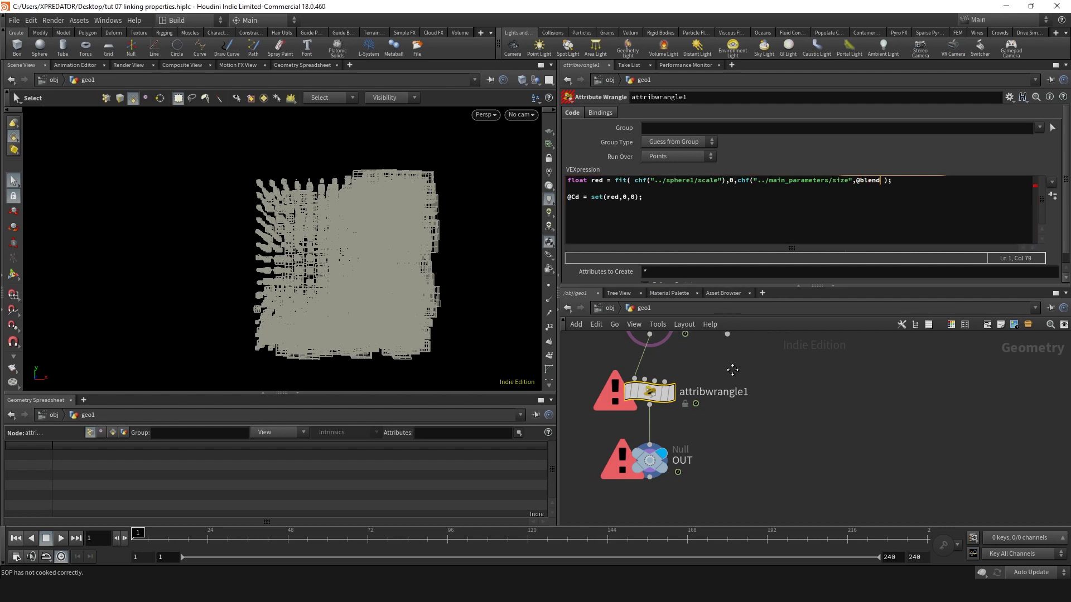
Enable Use Template Point Attributes on copy2's Attribute tab
{"action": "middle_click_drag", "start_coordinate": [725, 363], "coordinate": [725, 403]}
{"action": "left_click", "coordinate": [667, 362]}
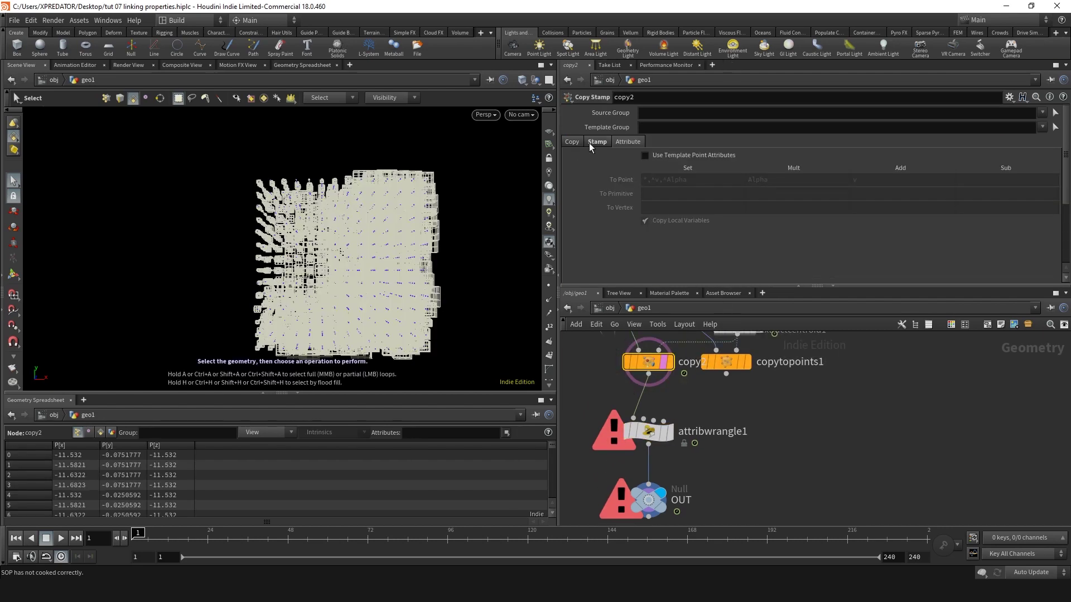
{"action": "left_click", "coordinate": [592, 142]}
{"action": "left_click", "coordinate": [626, 142]}
{"action": "left_click", "coordinate": [644, 158]}
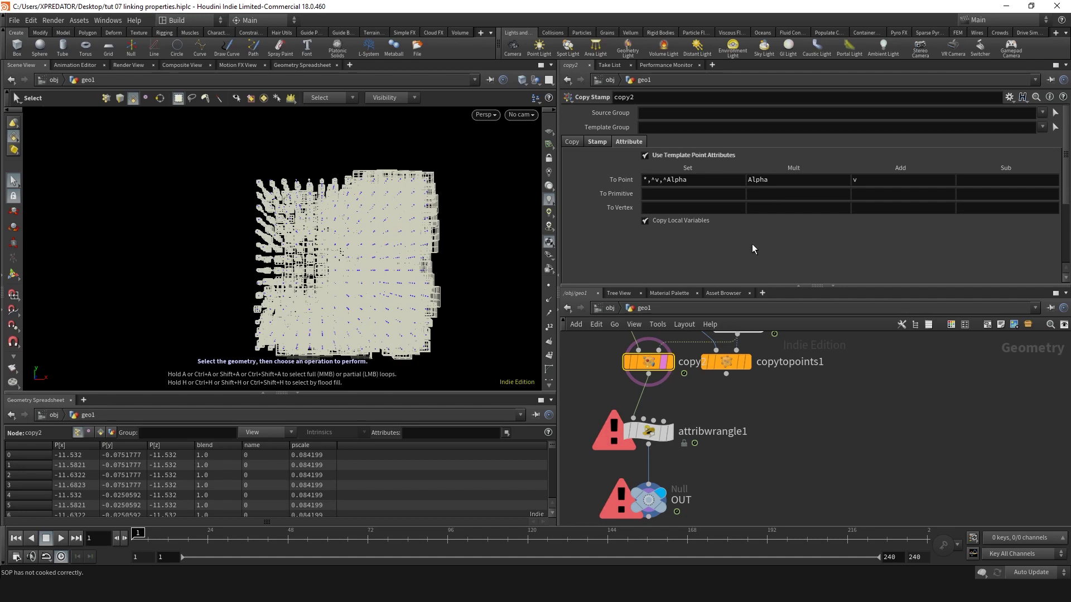
{"action": "left_click", "coordinate": [648, 431]}
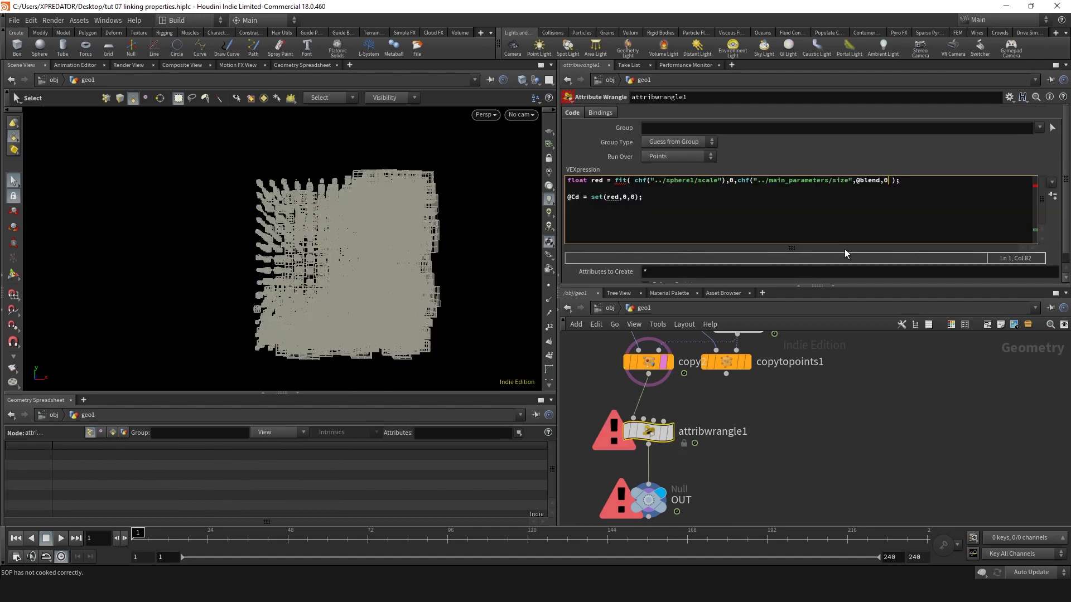
Display the wrangle and raise sphere1's Uniform Scale to 9.9
{"action": "left_click", "coordinate": [845, 253]}
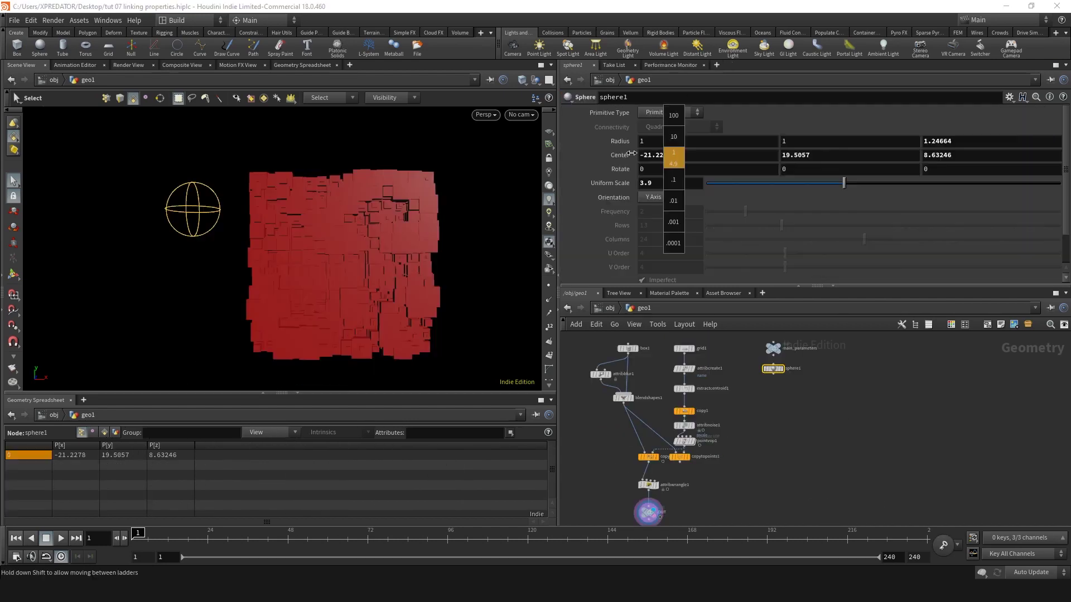
{"action": "middle_click_drag", "start_coordinate": [673, 157], "coordinate": [642, 168]}
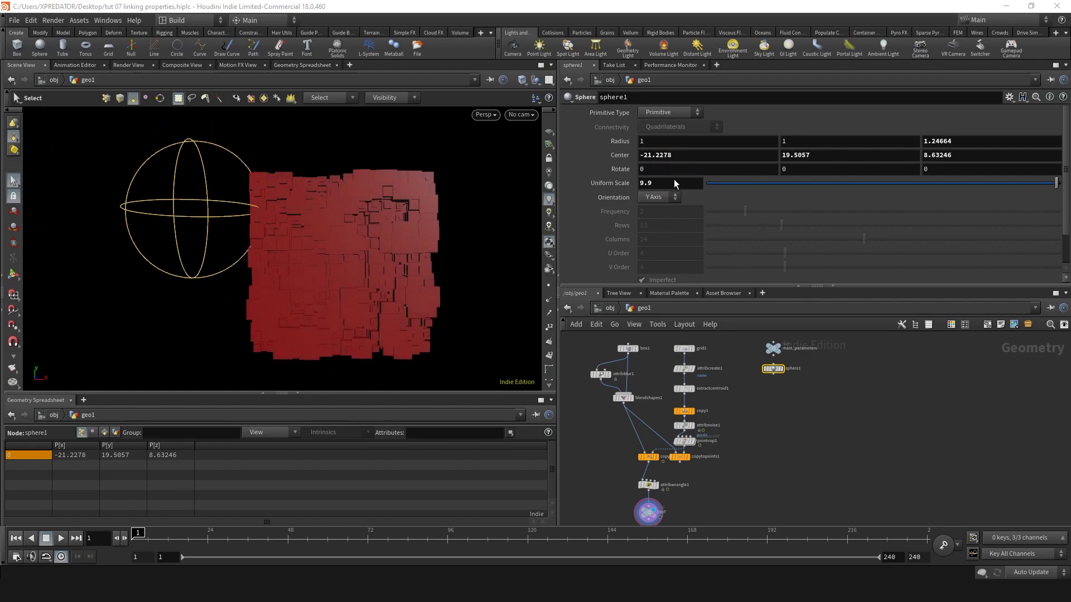